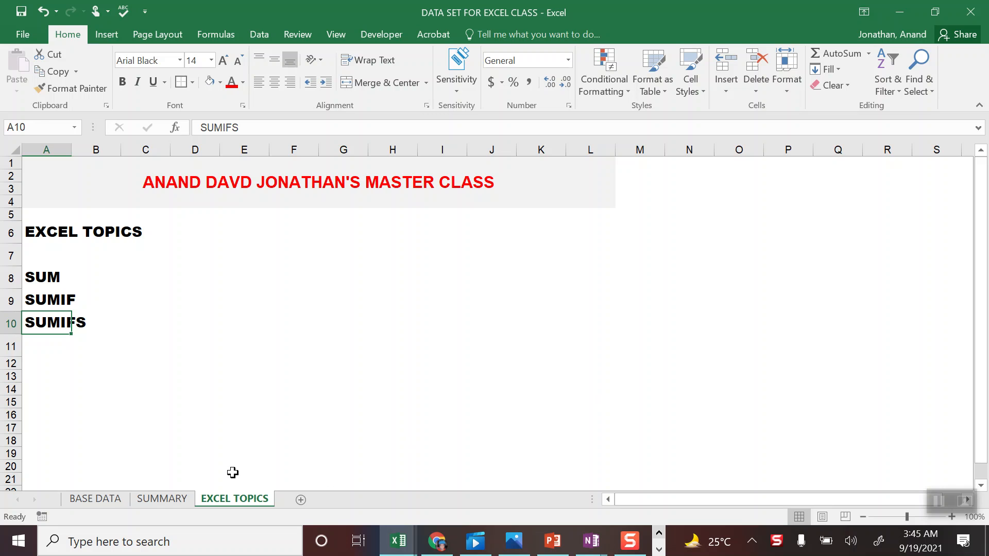
- Open the BASE DATA sheet and look over the entries in the Month column
left_click(113, 504)
left_click(146, 314)
left_click(78, 251)
left_click(370, 229)
left_click_drag(85, 216, 70, 395)
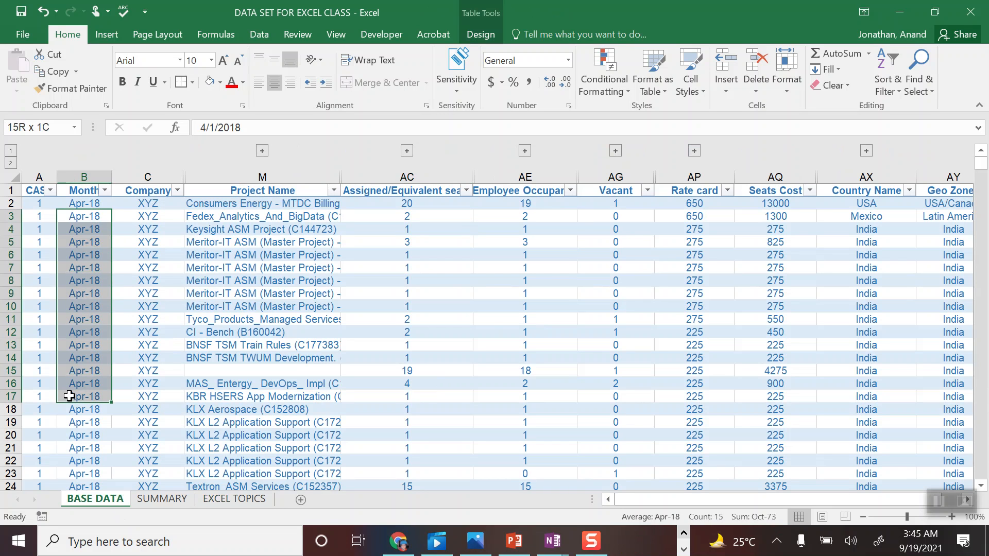
- Review all the months offered in the Month column's filter list and close it without filtering
left_click(82, 307)
left_click(105, 191)
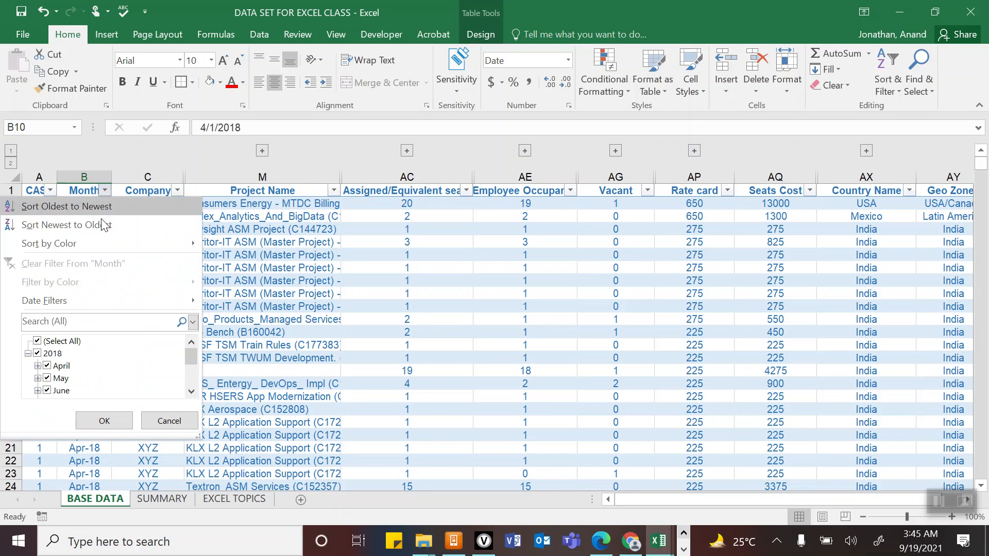
left_click_drag(192, 357, 191, 362)
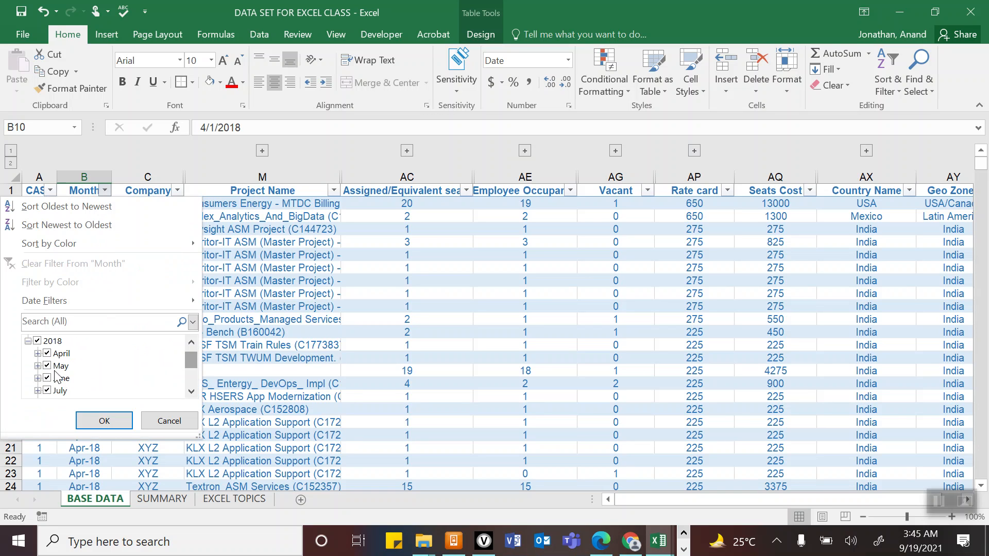
left_click(192, 391)
left_click(191, 391)
left_click(191, 392)
left_click(191, 392)
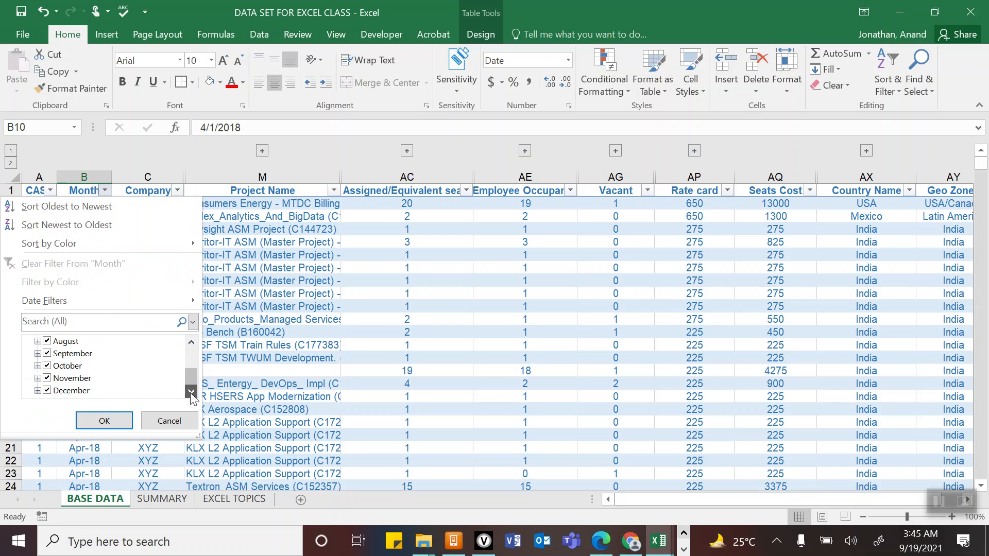
mouse_move(190, 377)
left_mouse_down()
mouse_move(193, 344)
mouse_move(191, 390)
left_mouse_up()
left_click(189, 420)
- Examine the Company, Project Name, assigned seats and employee occupancy columns of the base data
left_click(278, 296)
left_click(137, 284)
left_click(314, 279)
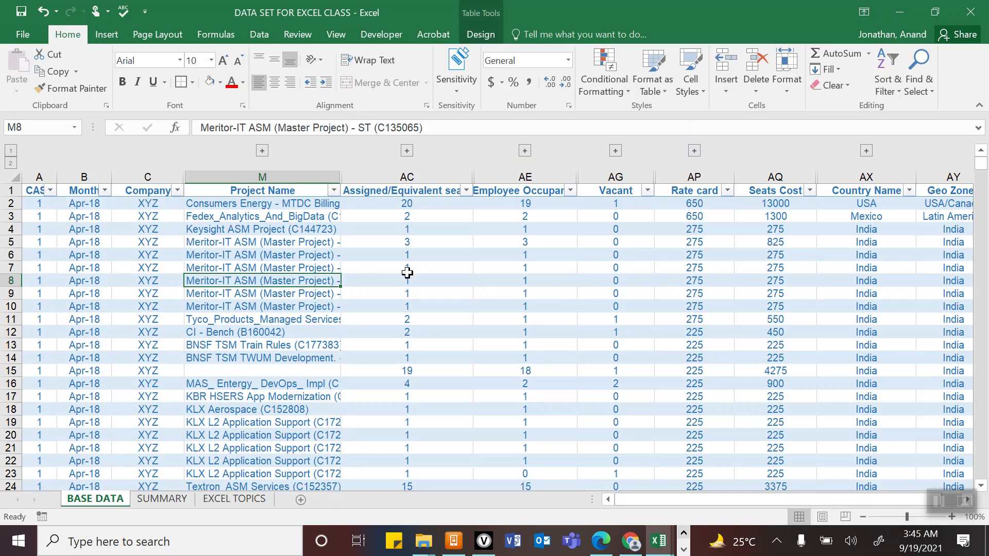
left_click(412, 278)
left_click(541, 284)
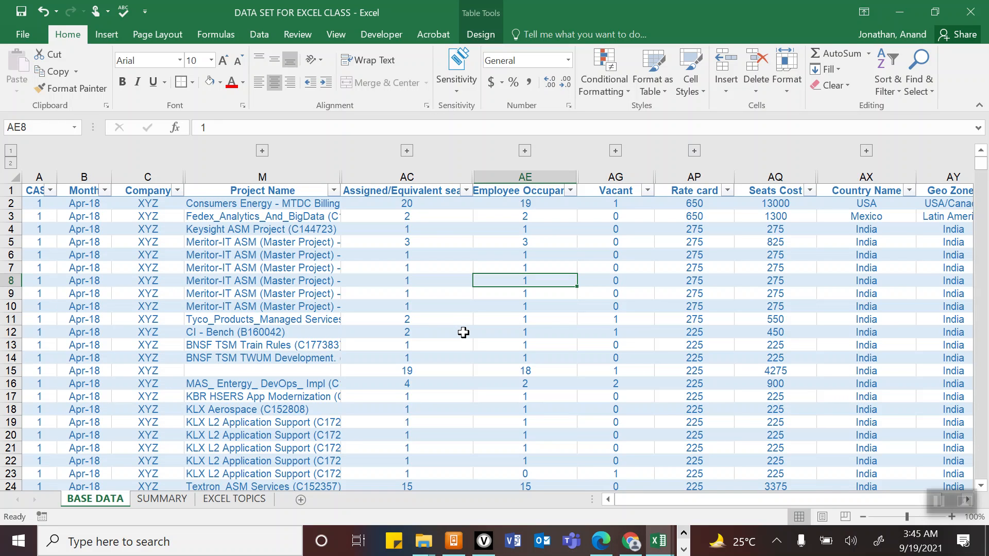
left_click(153, 186)
left_click(154, 254)
left_click(264, 255)
left_click(155, 230)
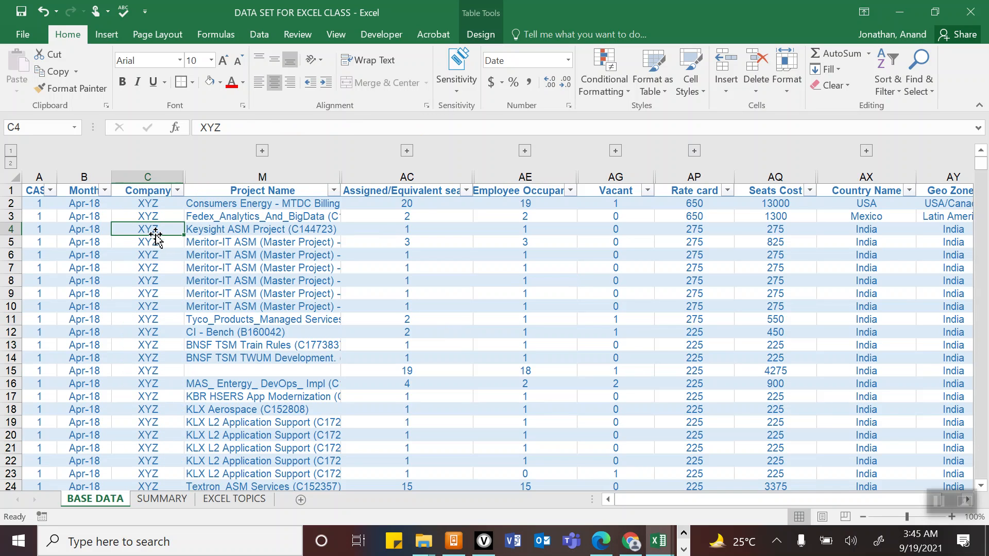
- Examine the Rate card, Seats Cost and Country Name columns to see how rates and costs are recorded
left_click(685, 243)
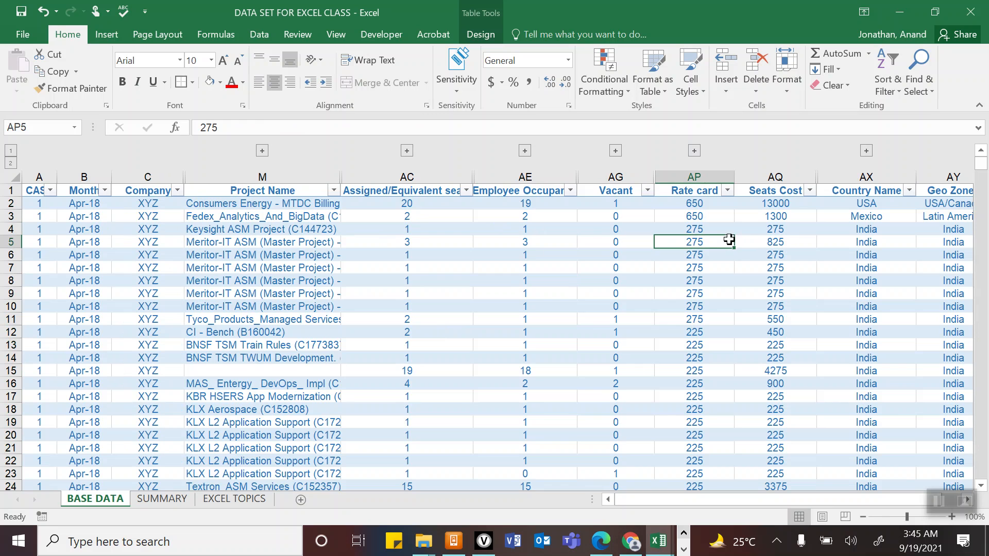
left_click(266, 175)
left_click(850, 279)
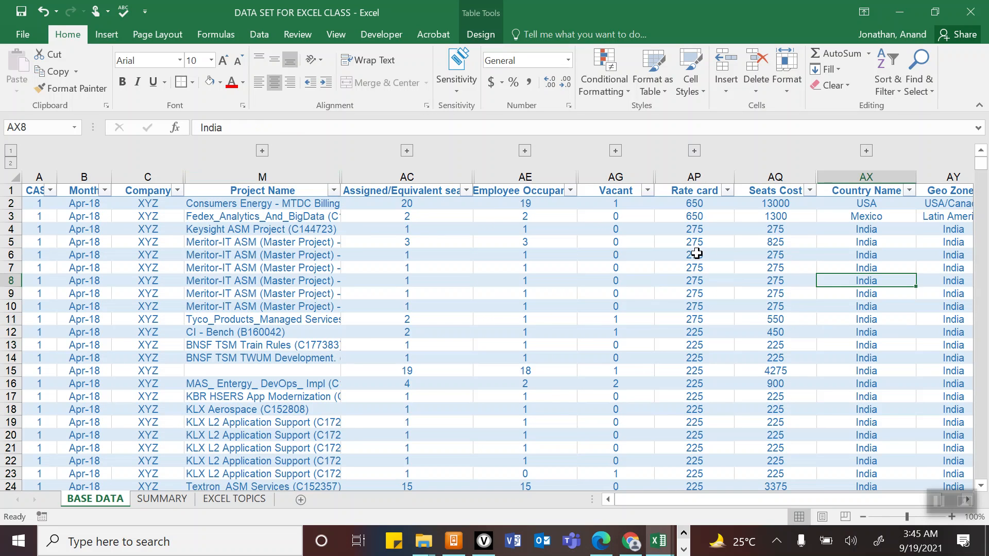
left_click(693, 214)
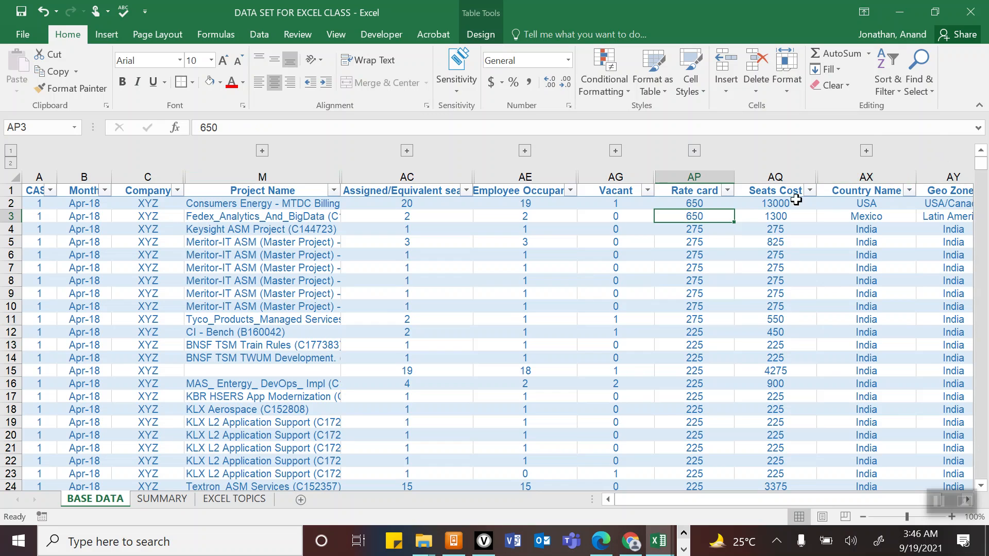
left_click(697, 243)
left_click(820, 218)
left_click(774, 215)
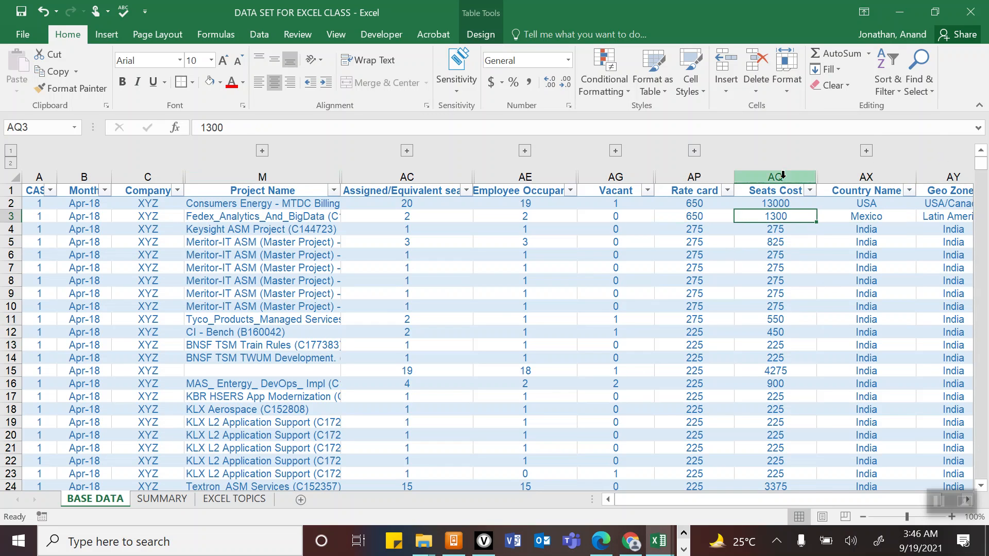
left_click(783, 175)
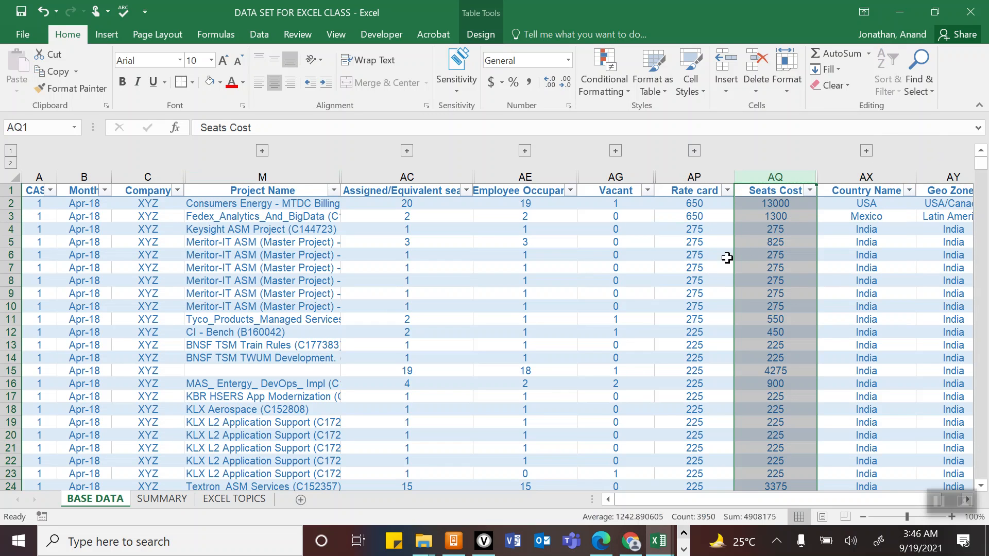
left_click(727, 258)
left_click(775, 242)
left_click(867, 176)
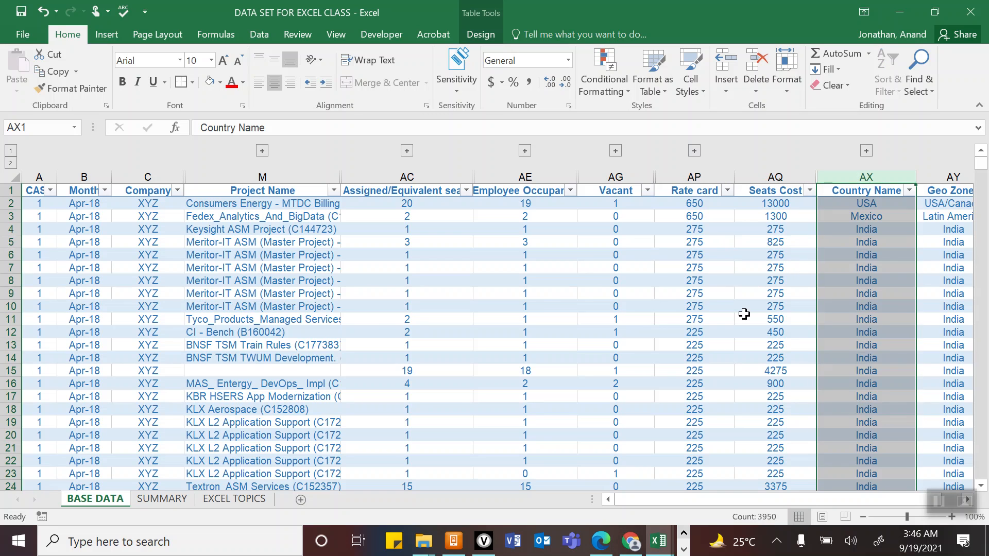
- Inspect the employee occupancy and Vacant columns of the base data
left_click(536, 307)
left_click(325, 268)
left_click(536, 280)
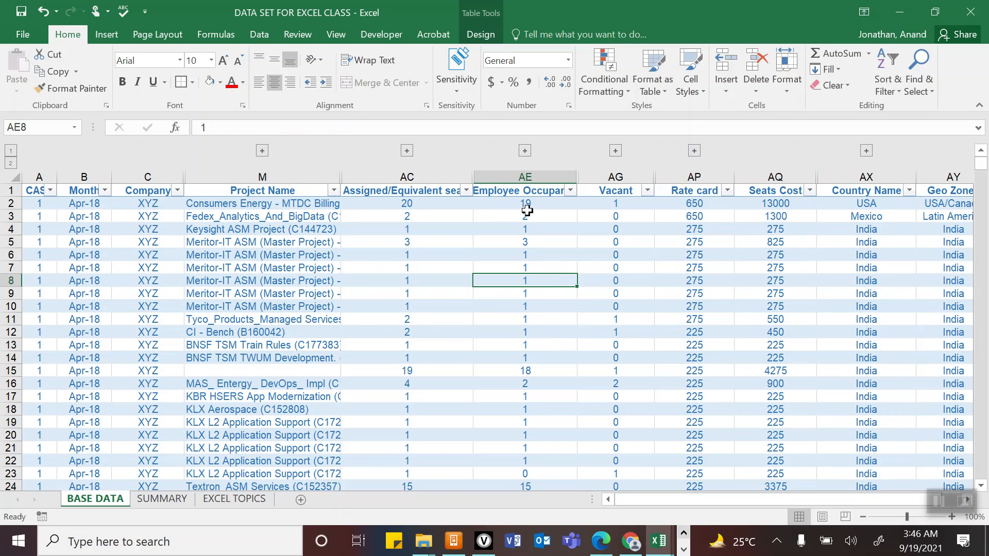
left_click(525, 180)
left_click(636, 179)
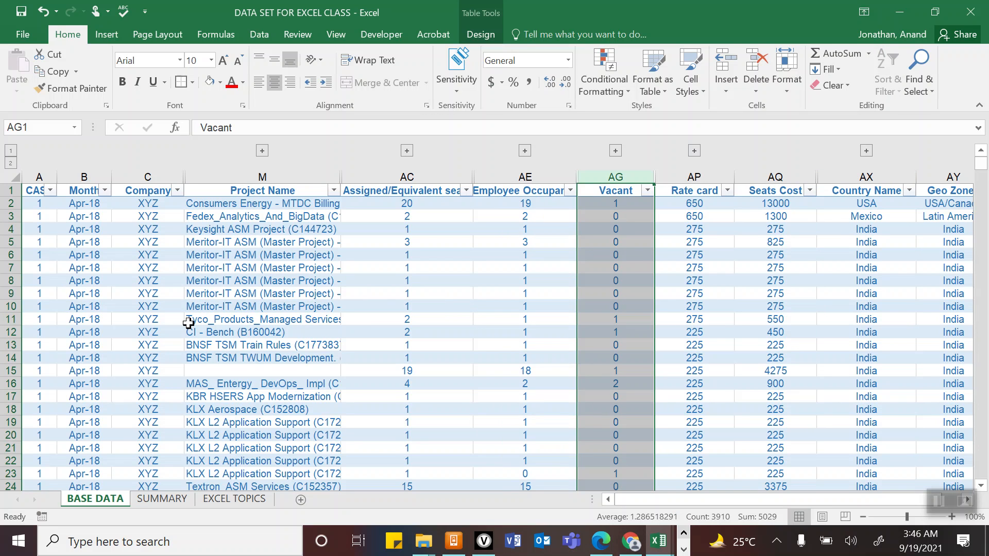
- Switch to the SUMMARY sheet and look over the TOTAL SEAT COST table and its monthly rows
left_click(162, 499)
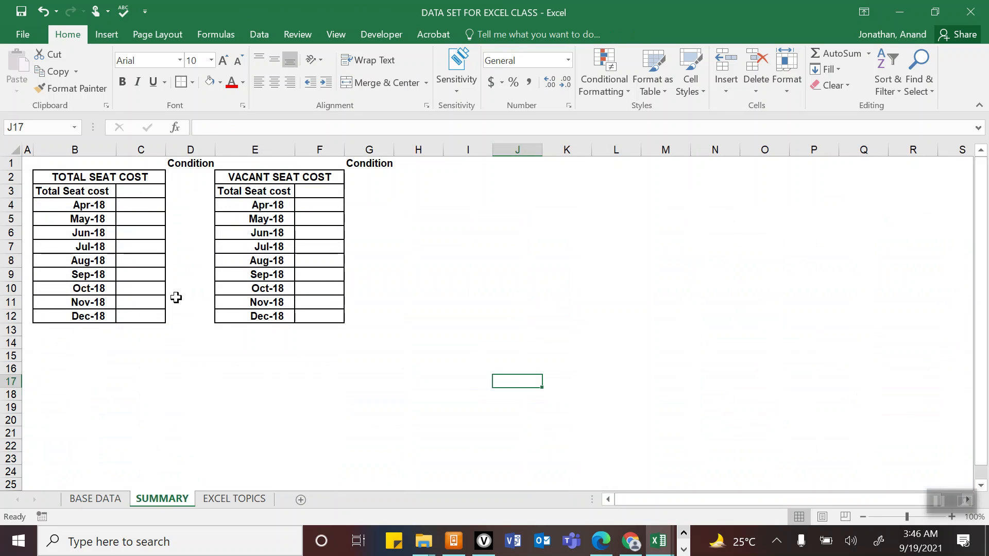
left_click(177, 297)
left_click_drag(59, 193, 157, 329)
left_click(255, 368)
left_click_drag(77, 195, 154, 330)
left_click(208, 304)
left_click(174, 390)
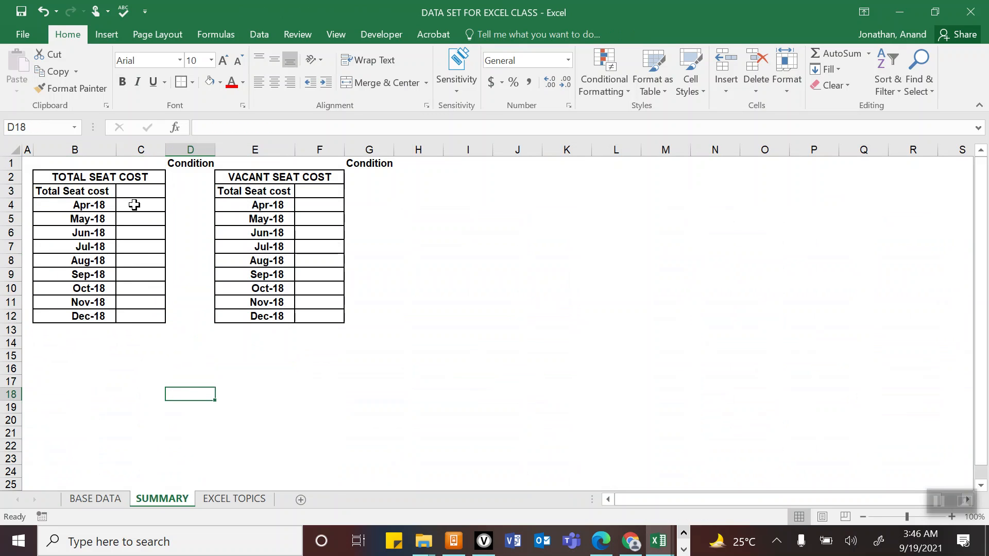
left_click(103, 194)
left_click(96, 304)
left_click(93, 195)
- Widen the Condition column D beside the TOTAL SEAT COST table to roughly three times its width
left_click(190, 206)
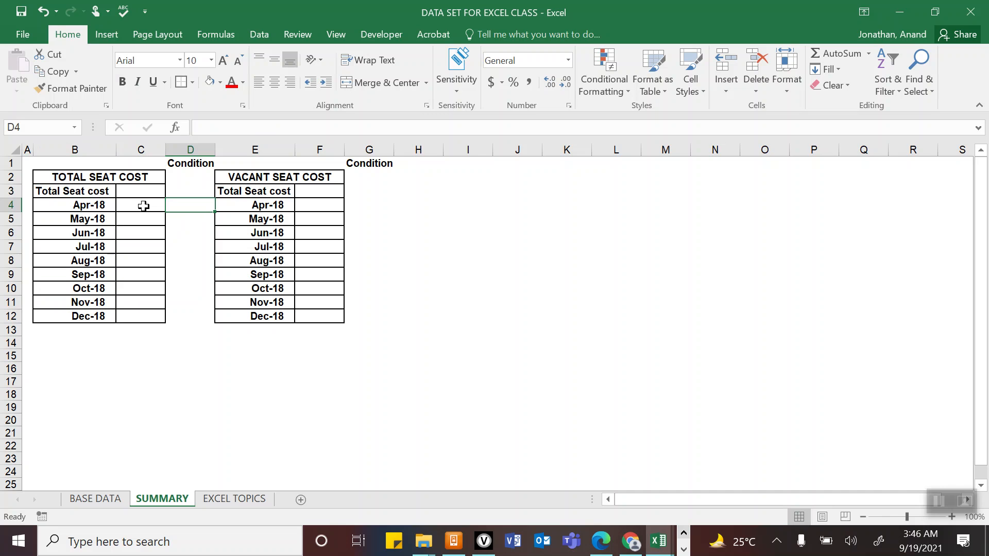
left_click_drag(214, 150, 324, 150)
left_click(233, 225)
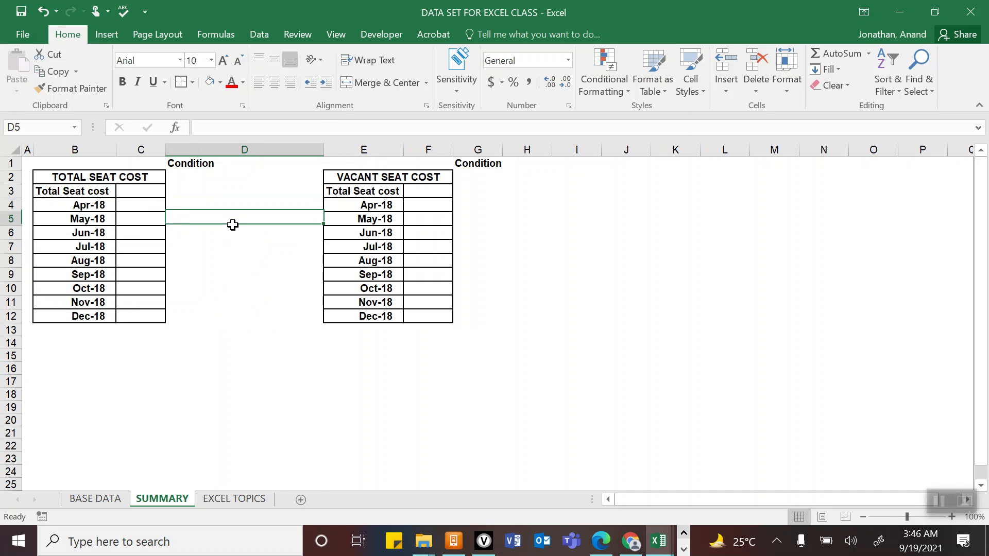
- Review the Total Seat cost row, the monthly rows and the Condition column of the TOTAL SEAT COST table
left_click(126, 190)
left_click(98, 192)
left_click(234, 207)
left_click_drag(208, 164, 206, 317)
left_click(143, 340)
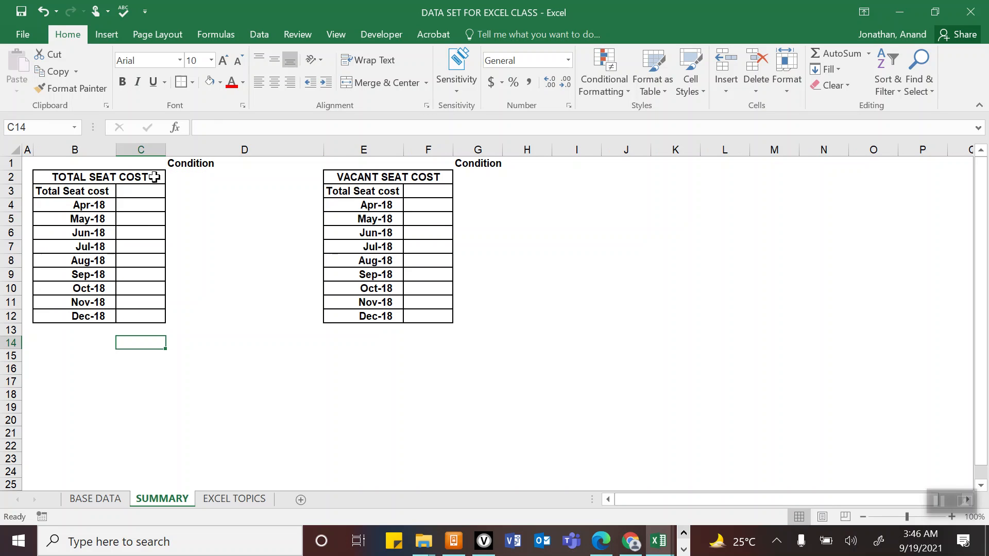
left_click_drag(221, 177, 213, 329)
left_click(129, 245)
left_click_drag(106, 191, 133, 293)
left_click(137, 194)
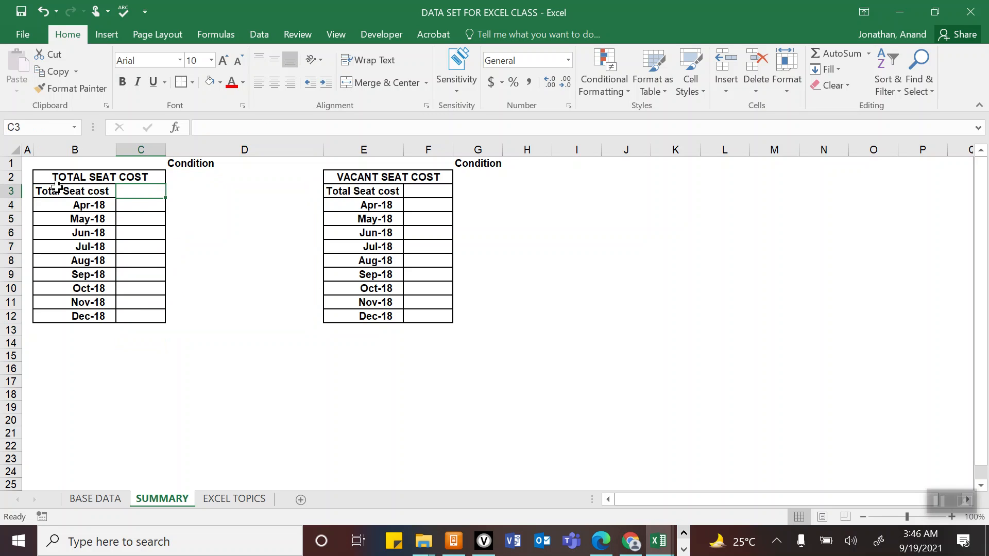
left_click(59, 188)
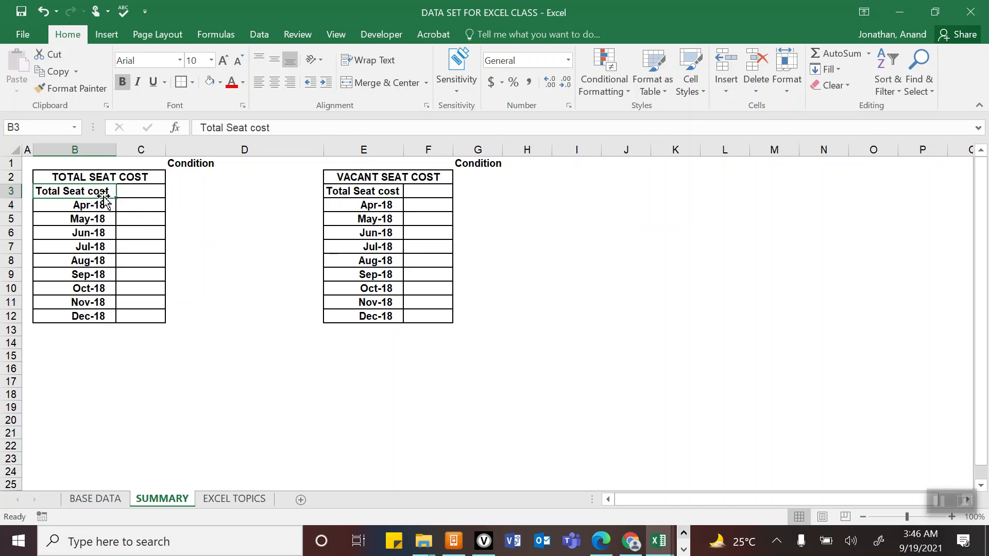
left_click(142, 191)
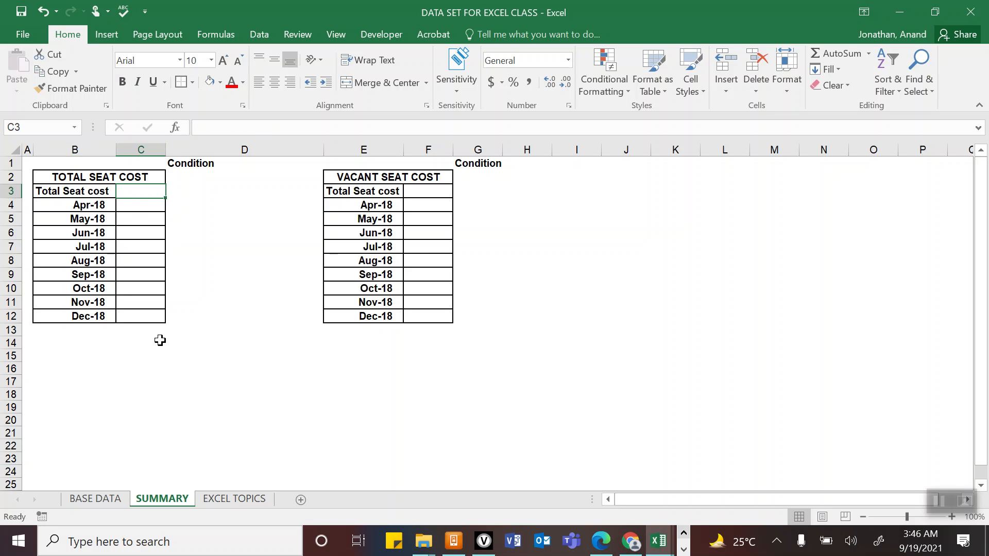
- Check the Seats Cost column on the BASE DATA sheet and return to the SUMMARY sheet
left_click(105, 499)
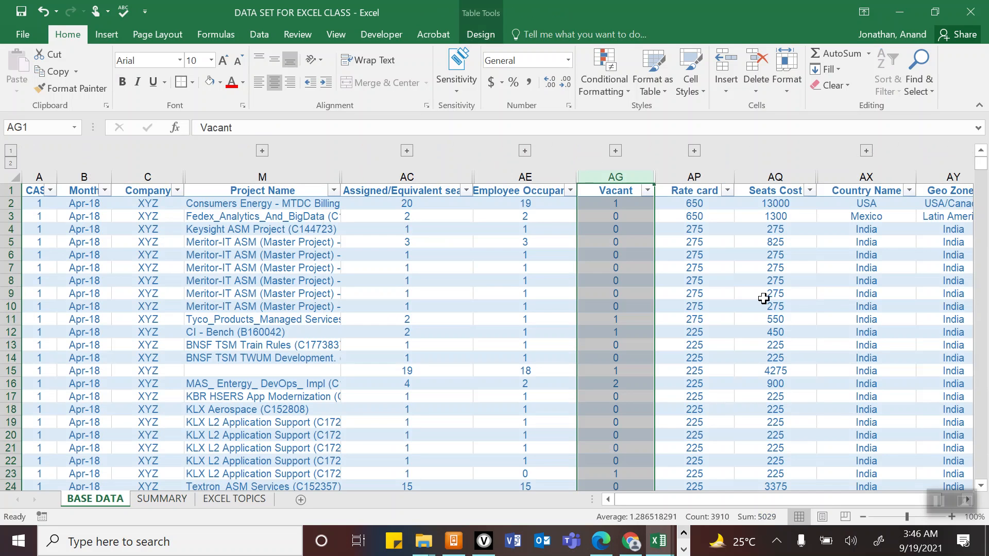
left_click(775, 177)
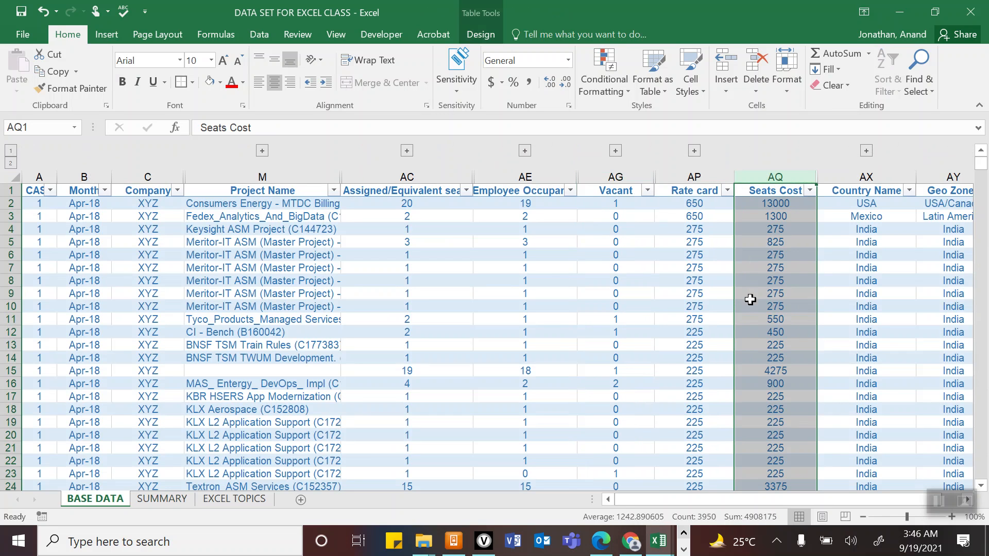
left_click(147, 499)
- Enter =SUM('BASE DATA'!AQ:AQ) in cell C3 to total the Seats Cost column
left_click(141, 191)
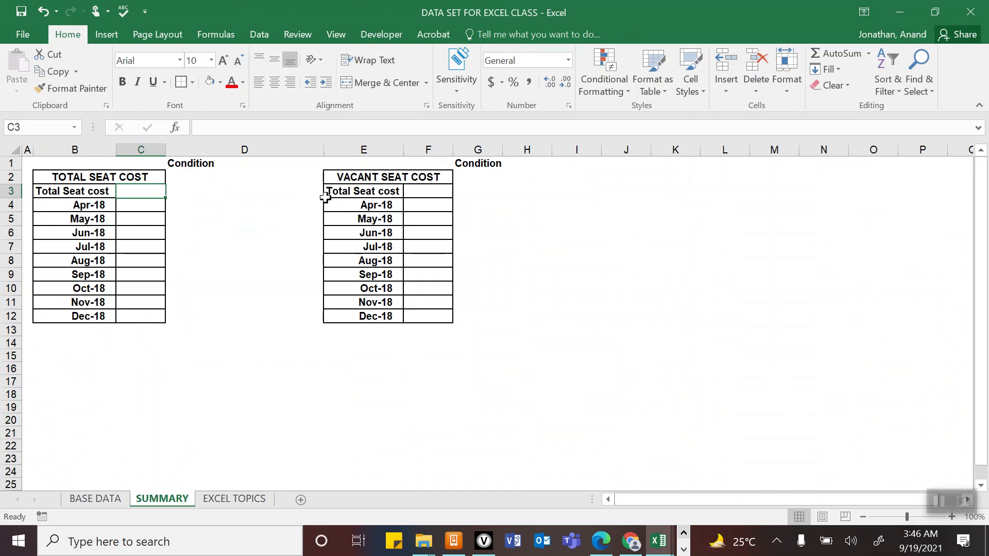
type("=su")
key("Tab")
left_click(103, 500)
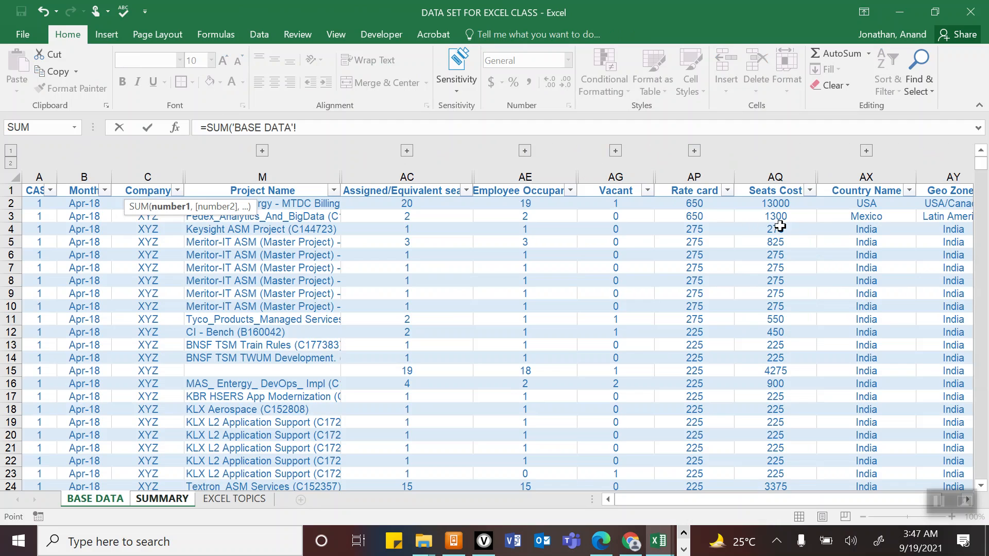
left_click(808, 178)
left_click(803, 175)
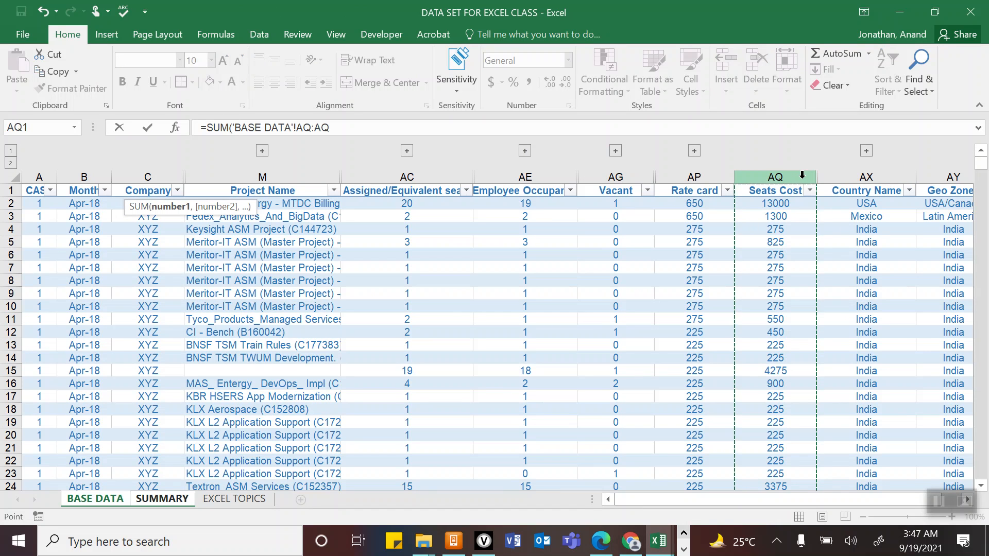
type(")")
key("Return")
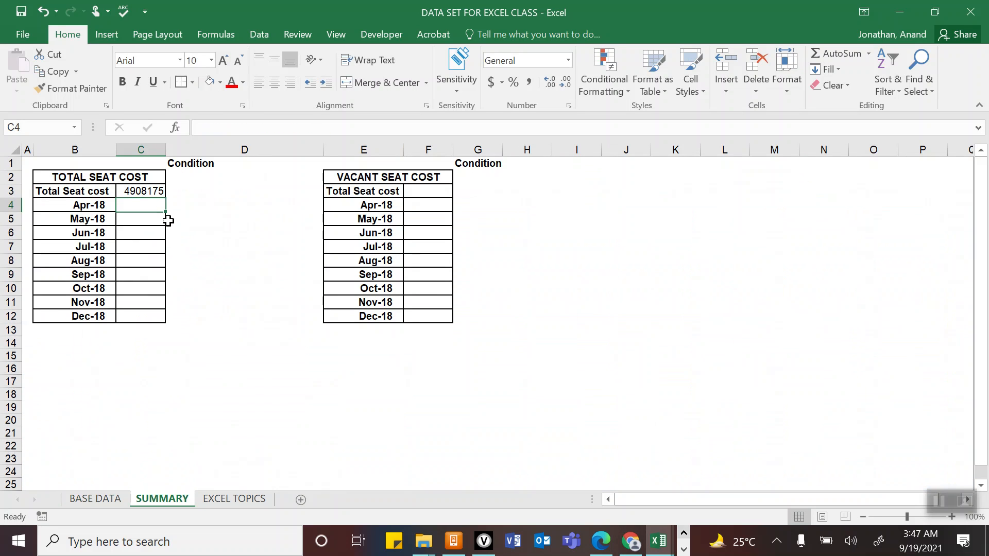
- Format the total in C3 as dollar accounting with no decimal places
left_click(158, 195)
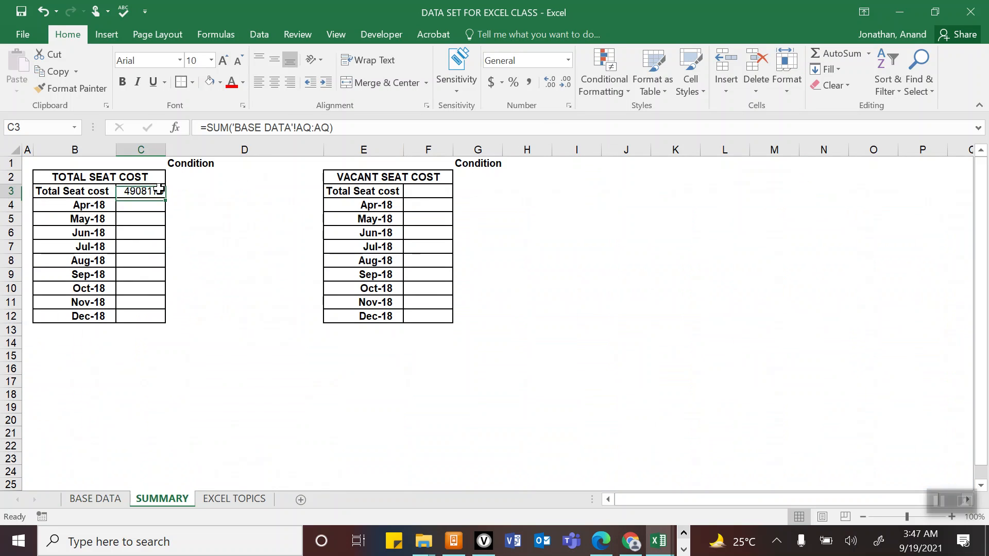
left_click(491, 85)
left_click(188, 240)
left_click(185, 193)
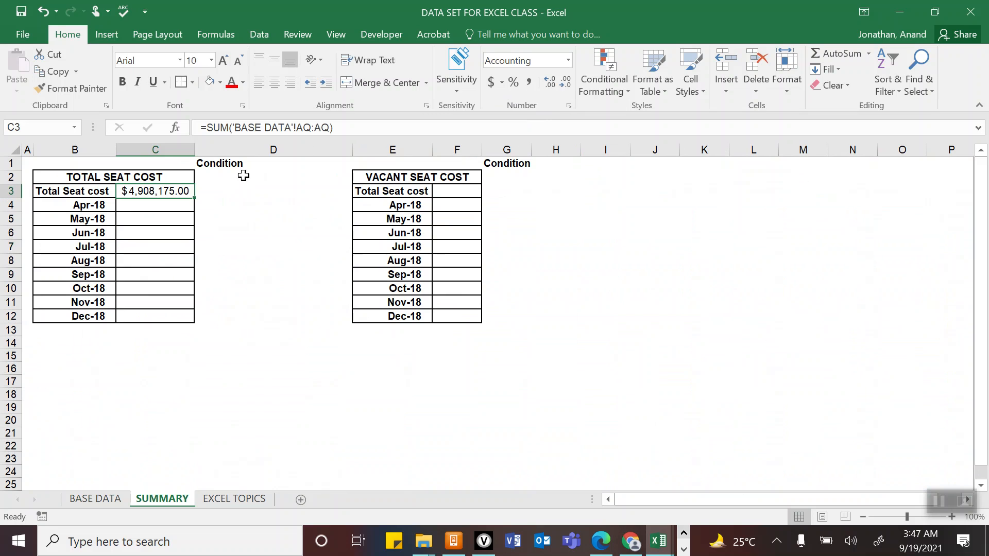
left_click(564, 83)
left_click(565, 83)
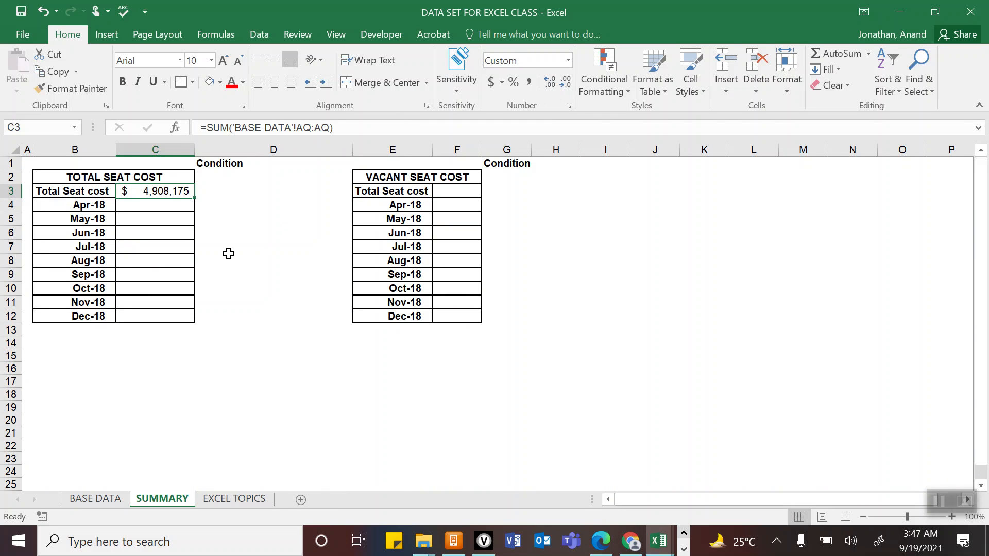
- Widen column C of the TOTAL SEAT COST table slightly
left_click(165, 219)
left_click_drag(197, 151, 200, 151)
left_click(170, 273)
left_click(170, 193)
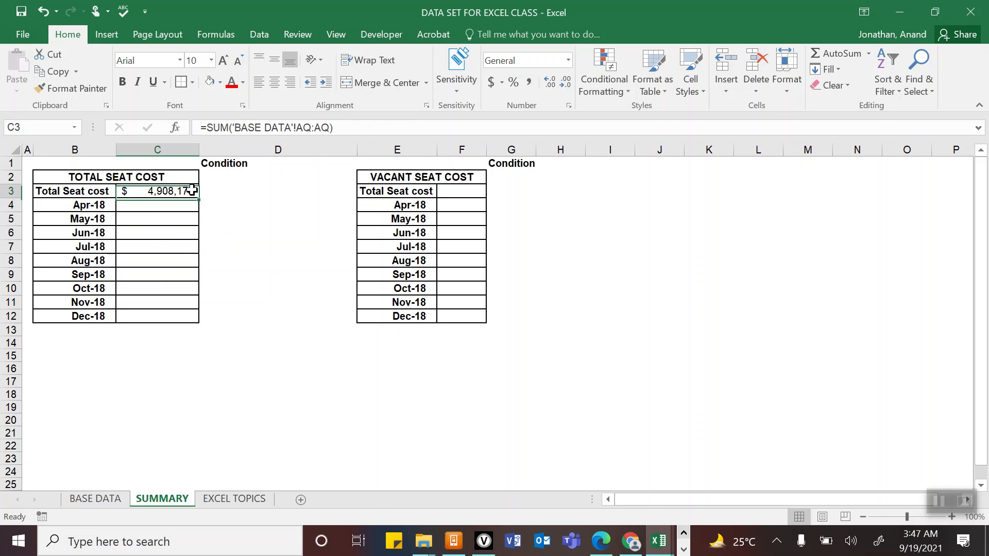
- Enter SUM as the condition in cell D3 beside the Total Seat cost value
left_click(275, 196)
type("SUM")
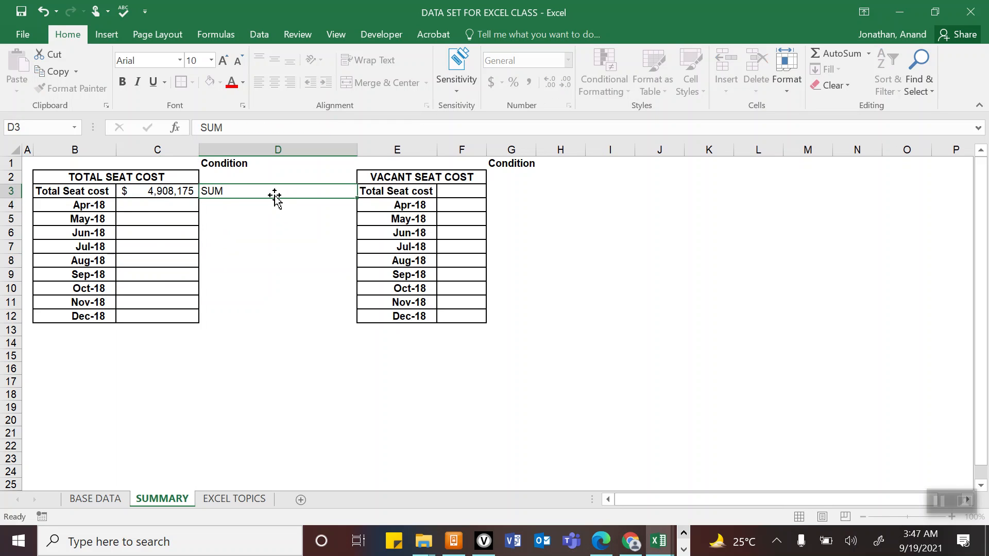
key("Return")
left_click(240, 189)
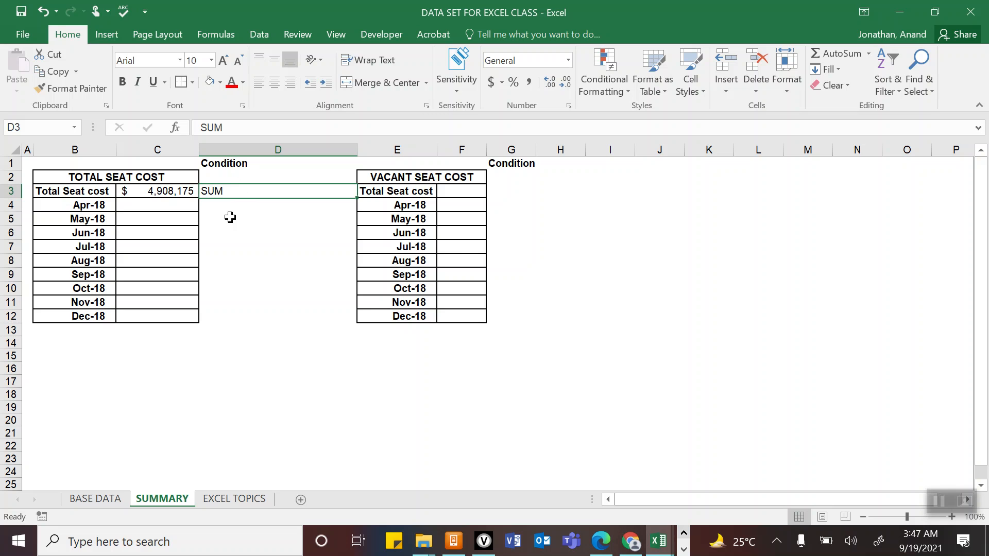
- Narrow column D, the Condition column beside the TOTAL SEAT COST table
left_click_drag(357, 149, 313, 150)
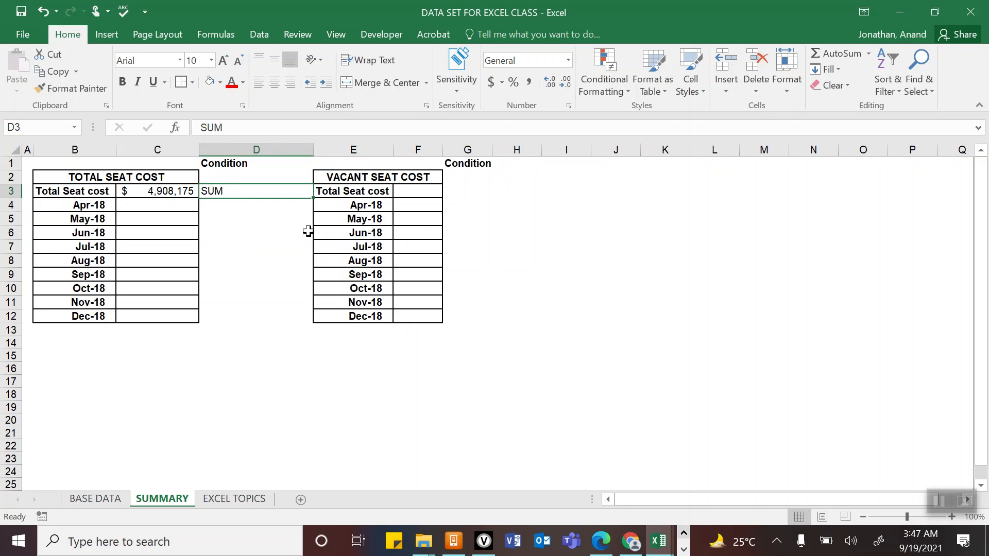
left_click(278, 244)
left_click(251, 193)
- Examine the SUM formula in C3, the Seats Cost column in BASE DATA and the month labels Apr-18 to Dec-18 in SUMMARY
left_click(109, 498)
left_click(787, 220)
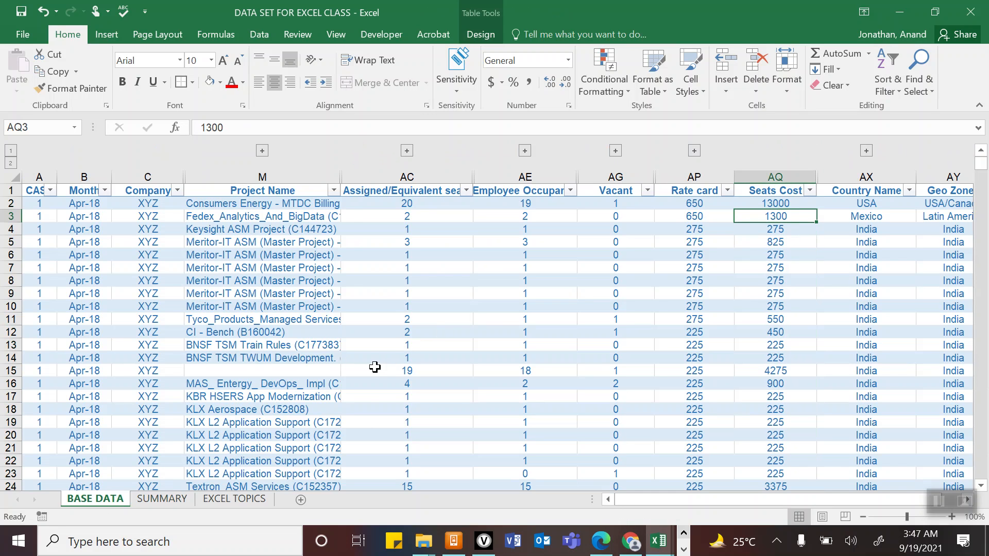
left_click(157, 498)
left_click(150, 292)
left_click(258, 192)
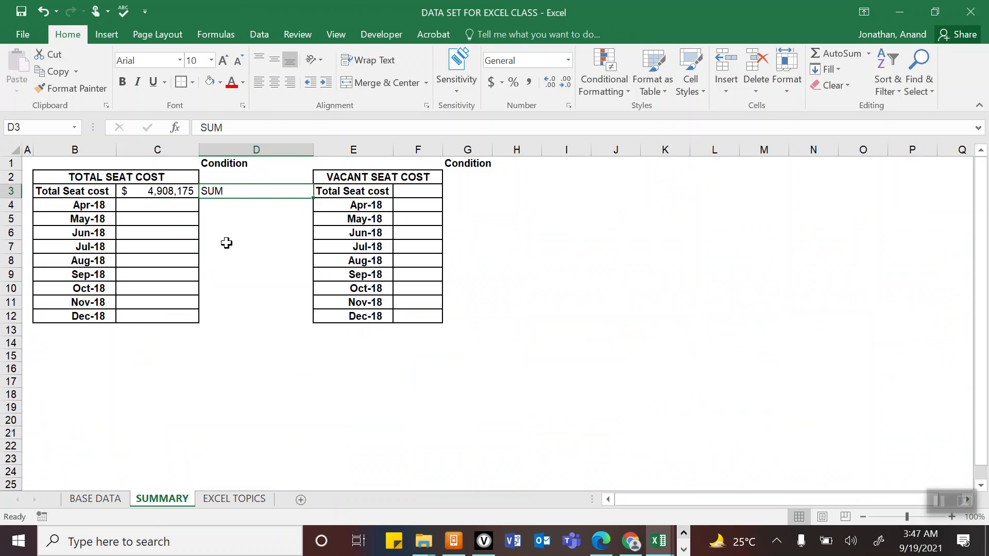
left_click(176, 192)
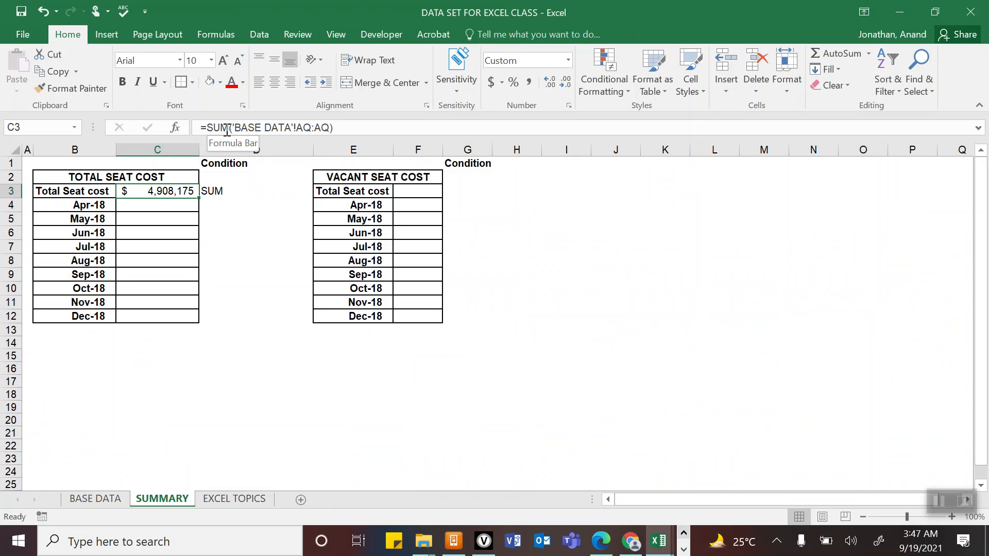
left_click(96, 498)
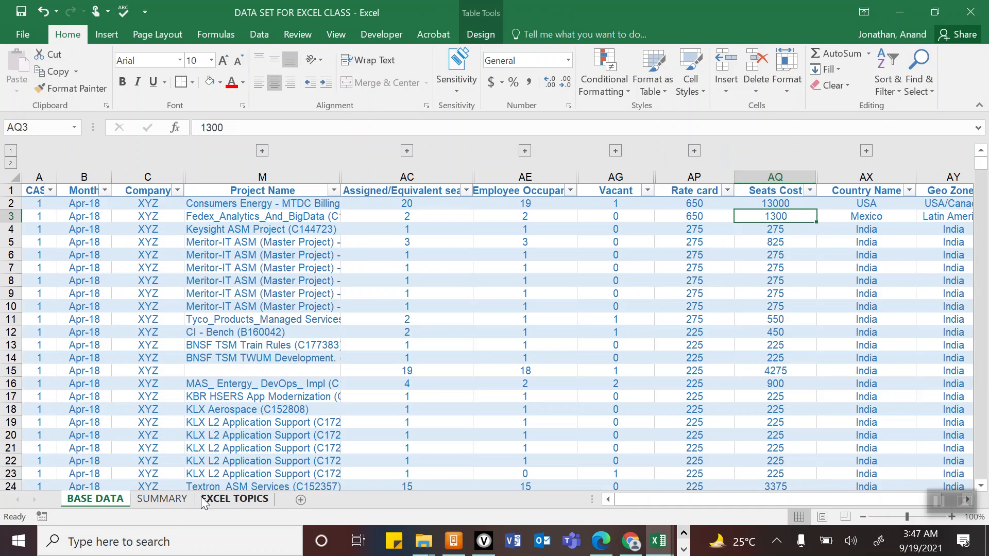
left_click(170, 500)
left_click(141, 233)
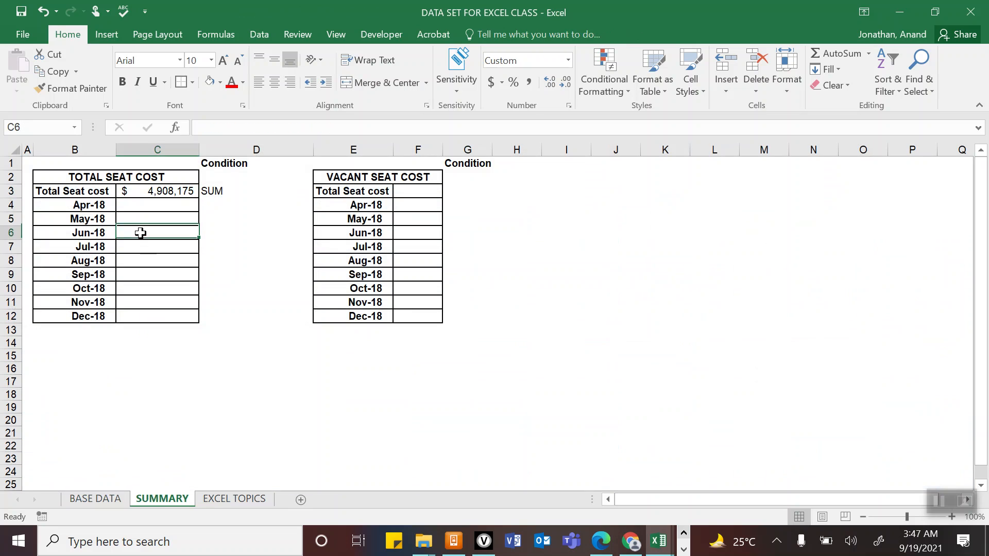
left_click_drag(82, 206, 75, 332)
left_click(135, 316)
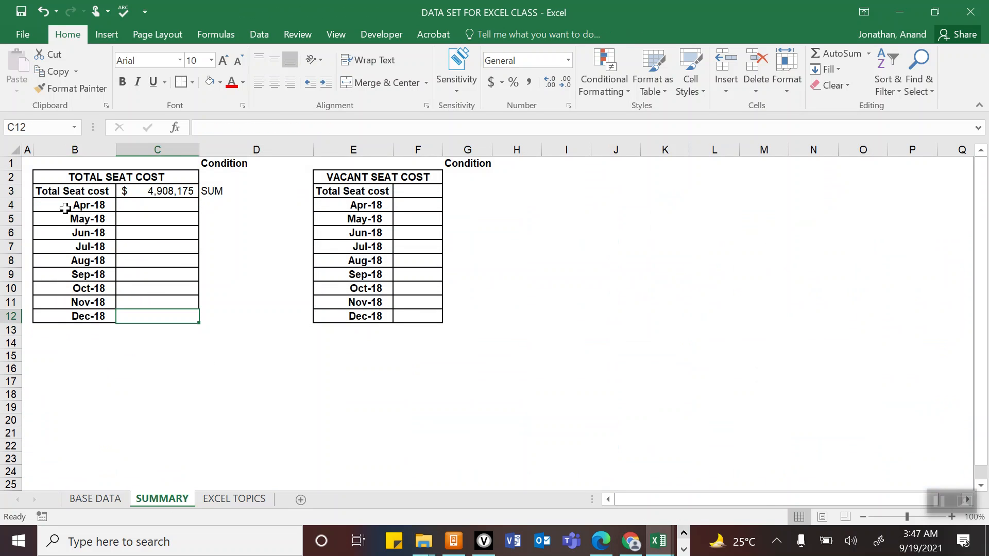
left_click_drag(59, 206, 65, 290)
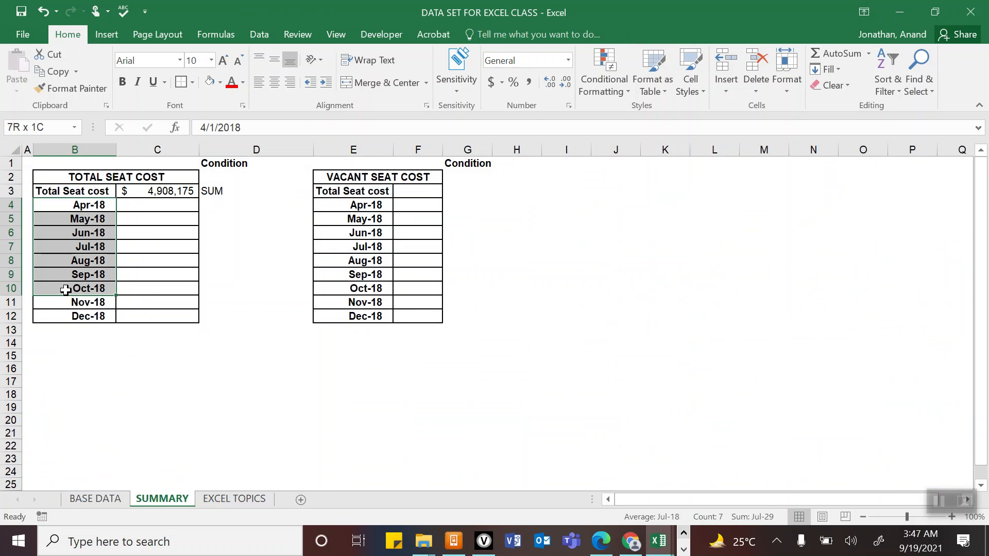
left_click(160, 193)
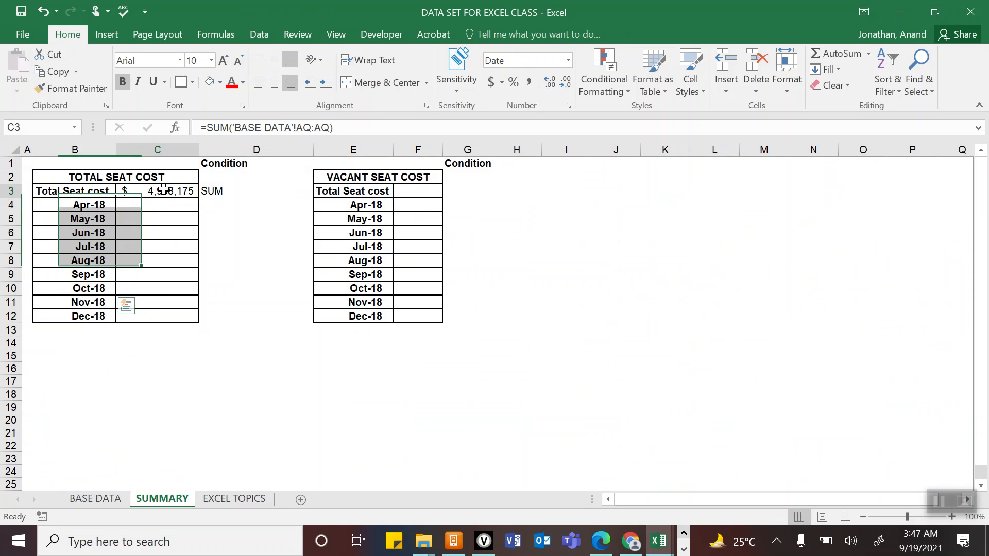
left_click_drag(71, 205, 77, 332)
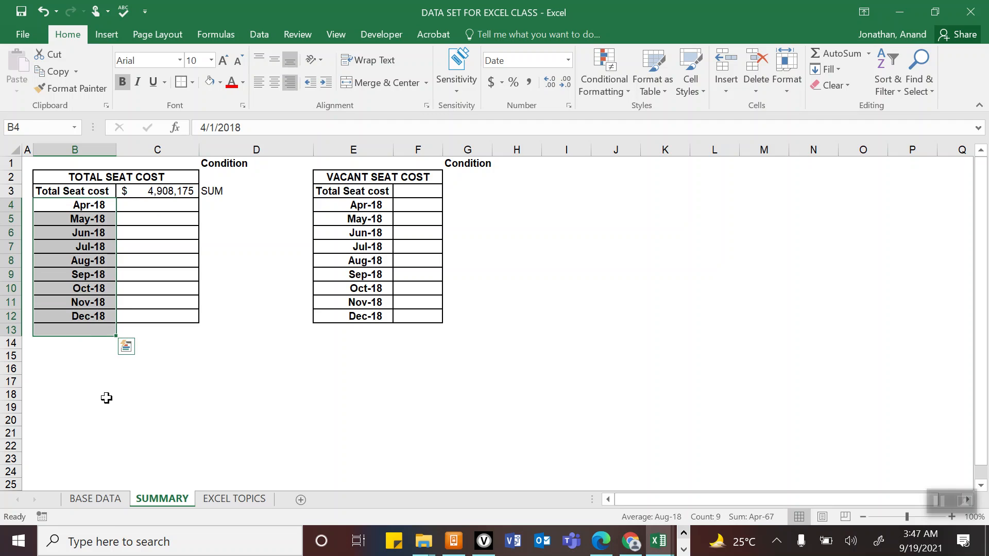
- Filter the Month column in BASE DATA to April 2018 and select the Seats Cost column to check its sum
left_click(98, 500)
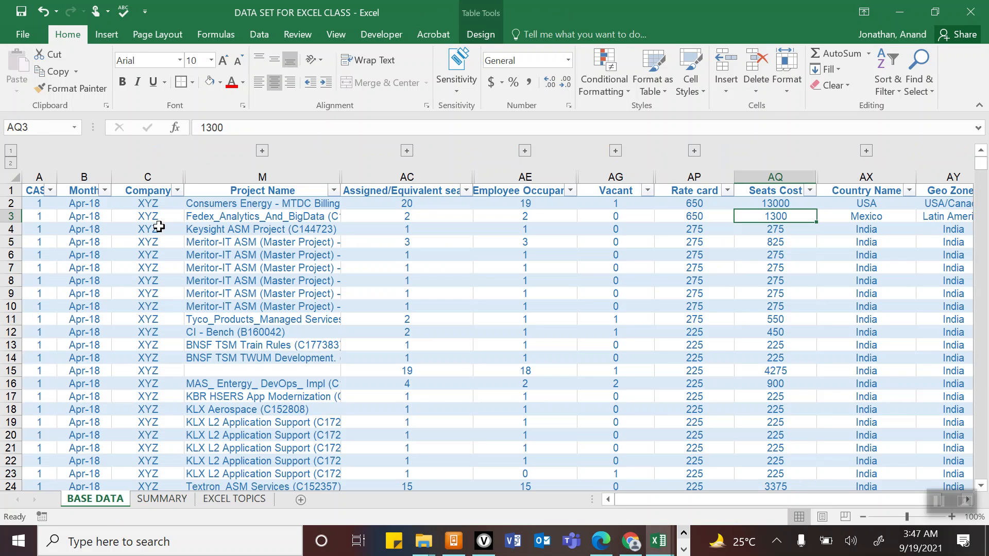
left_click(105, 191)
left_click(73, 341)
left_click(47, 365)
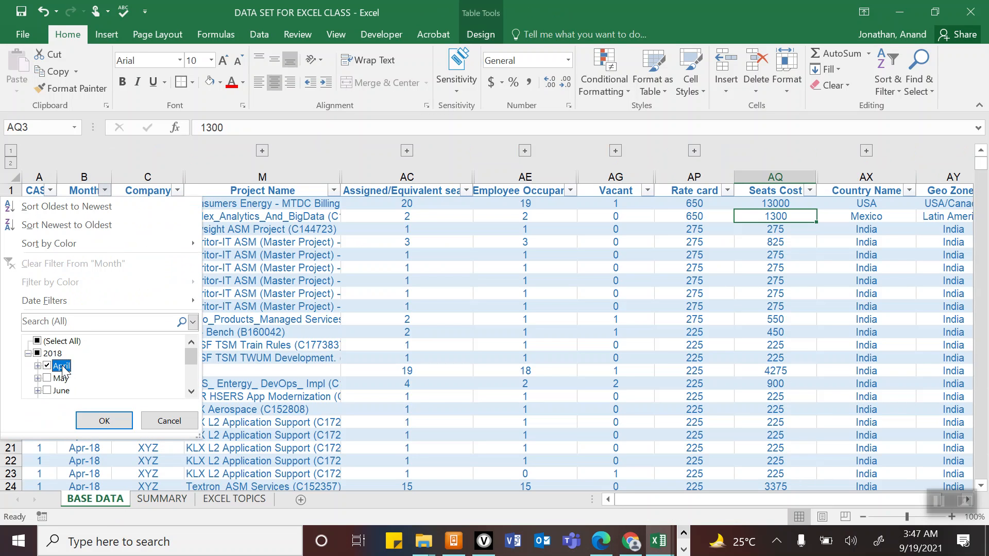
left_click(104, 420)
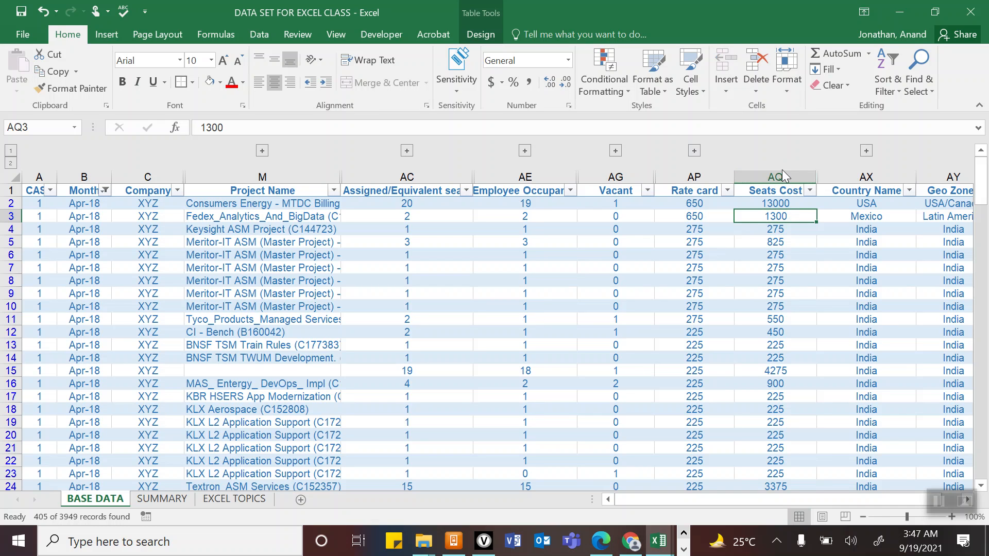
left_click(171, 248)
left_click(766, 186)
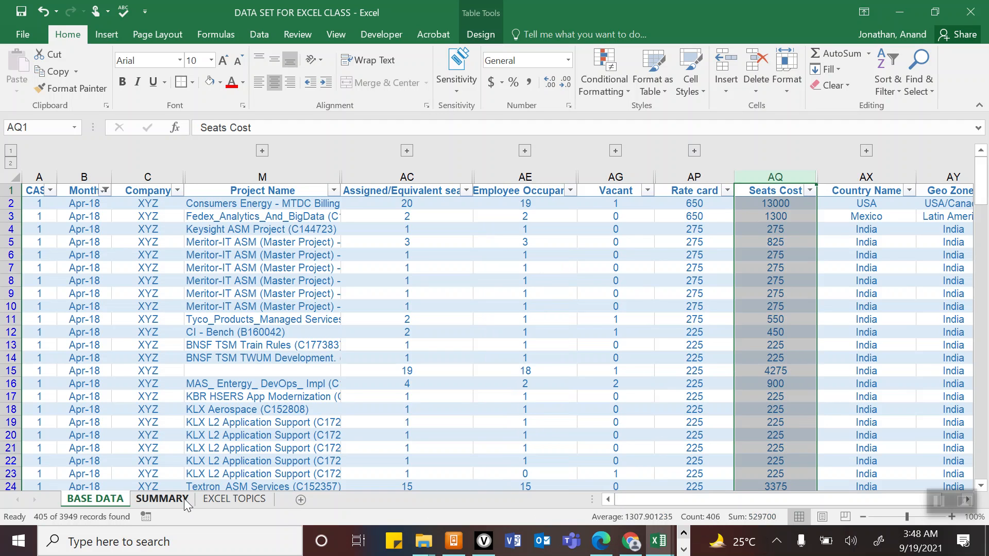
left_click(162, 499)
left_click(95, 500)
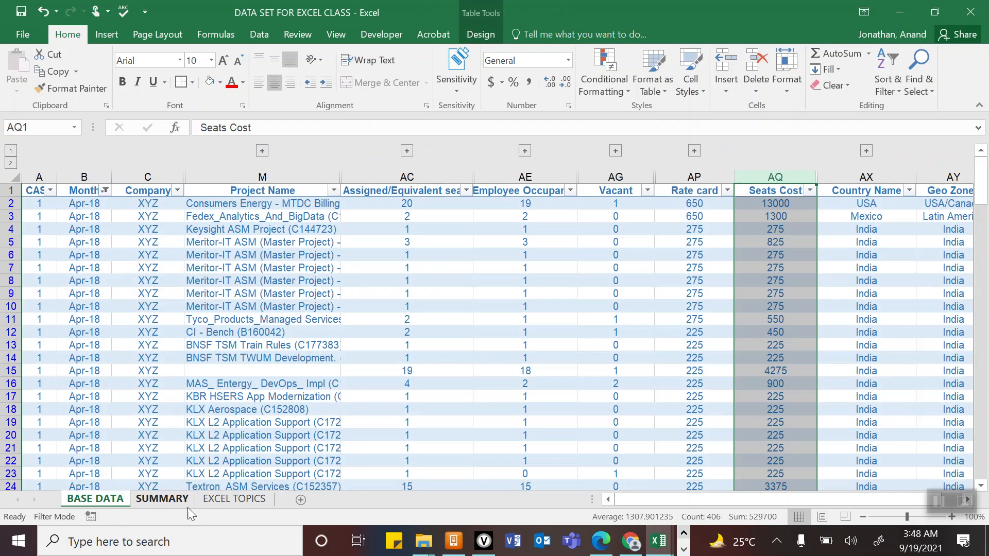
left_click(233, 502)
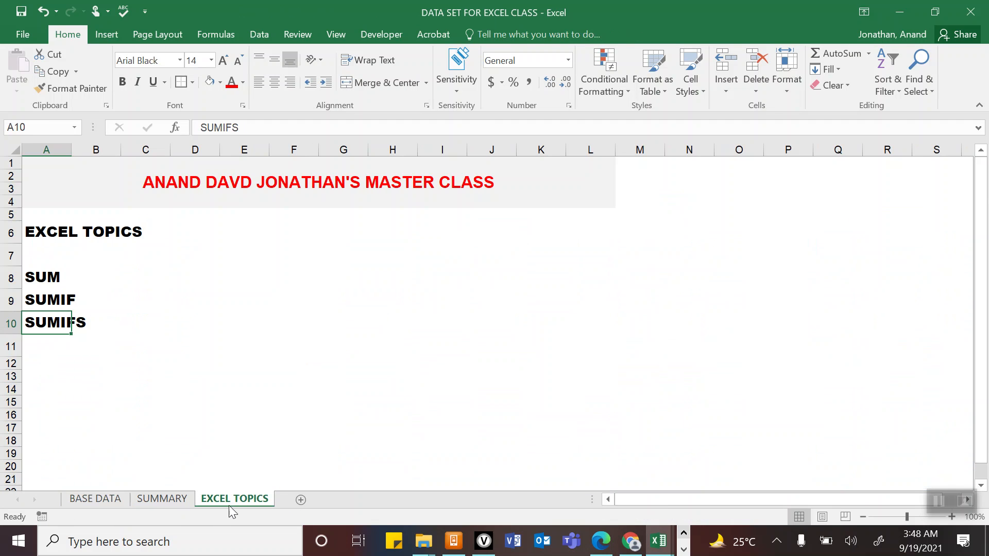
left_click(192, 502)
- Reset the Month filter in BASE DATA so that all months are selected again
left_click(96, 499)
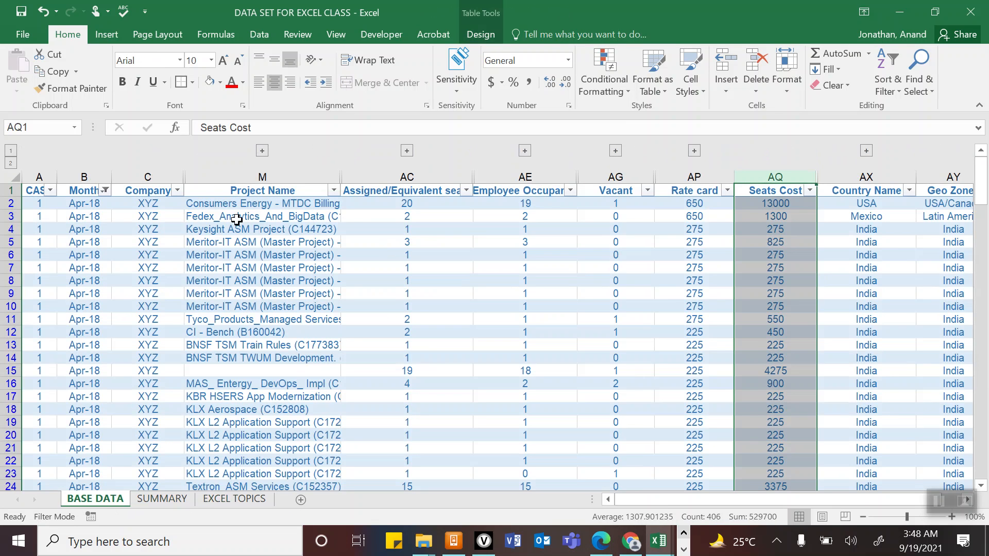
left_click(106, 191)
left_click(57, 341)
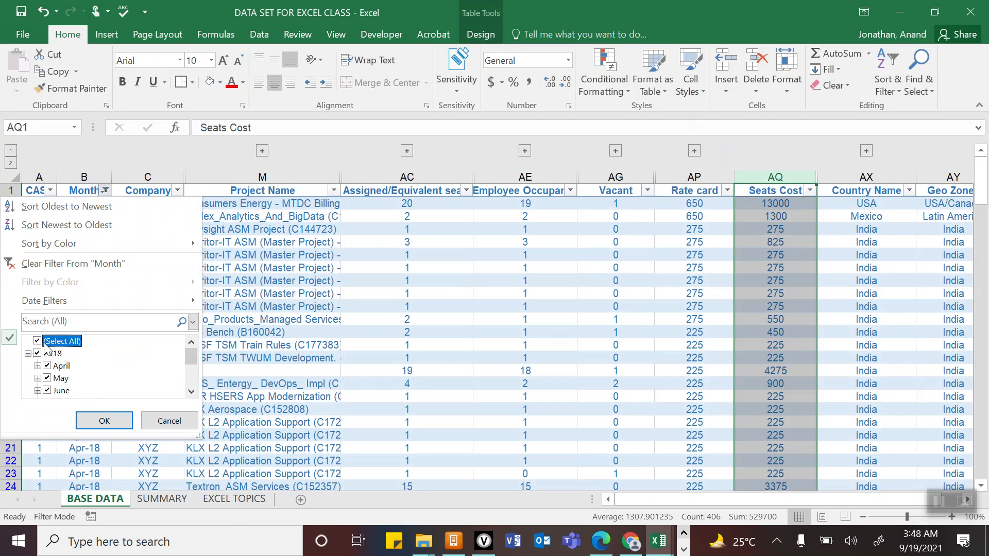
left_click(106, 420)
- Enter SUMIF as the condition in cell D4 of the SUMMARY sheet, beside the Apr-18 row
left_click(162, 499)
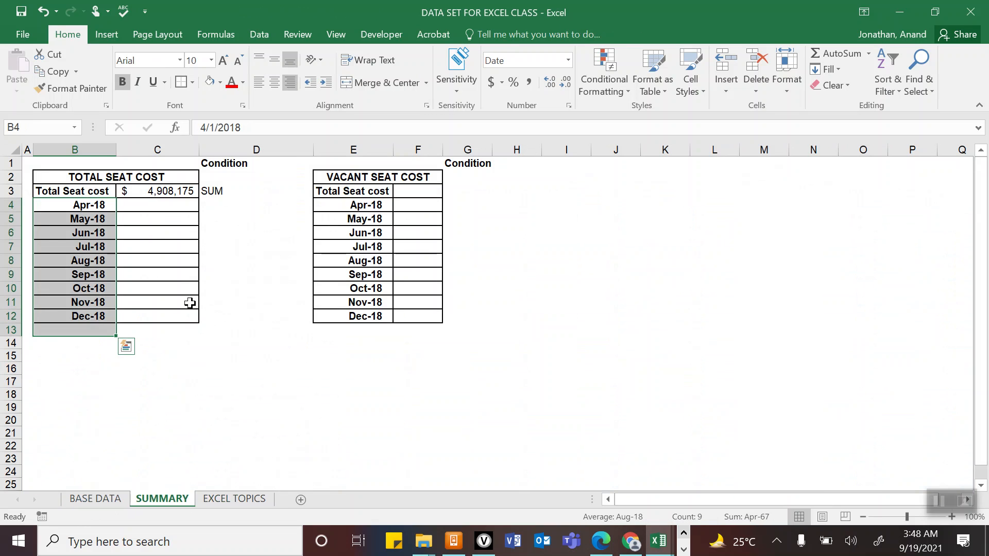
left_click(157, 260)
left_click(154, 208)
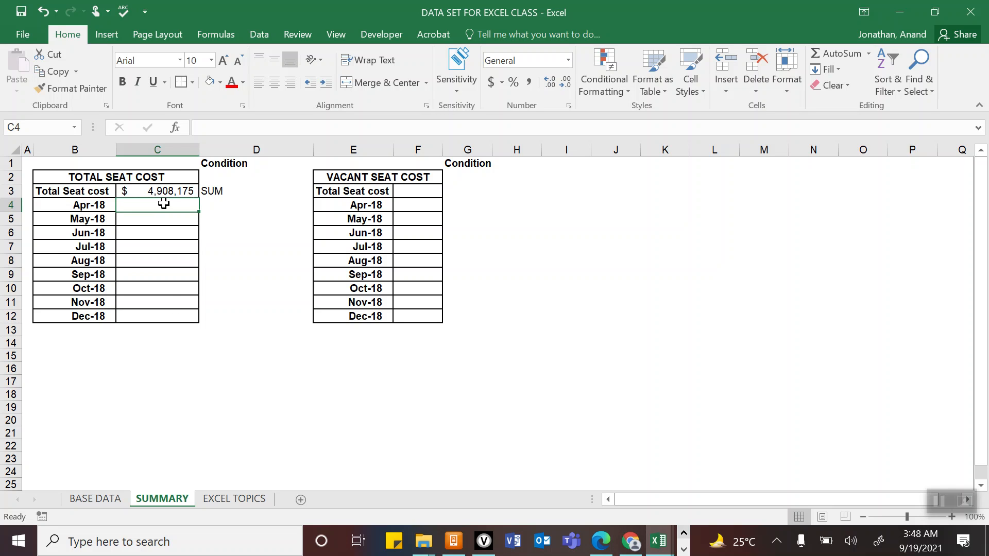
key("Right")
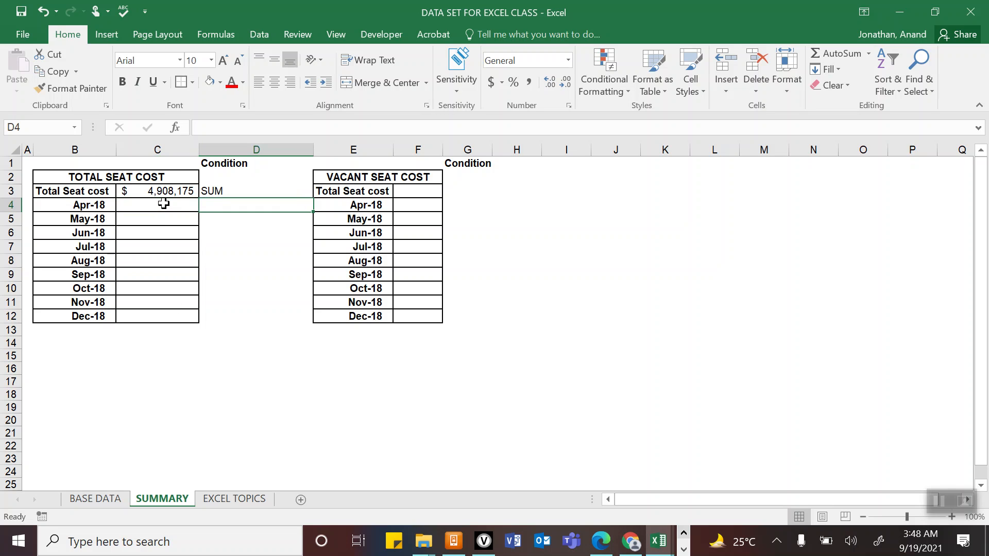
type("SUMIF")
key("Return")
- Start a SUMIF formula in cell C4 with the Month column 'BASE DATA'!B:B as its range
key("Up")
key("Left")
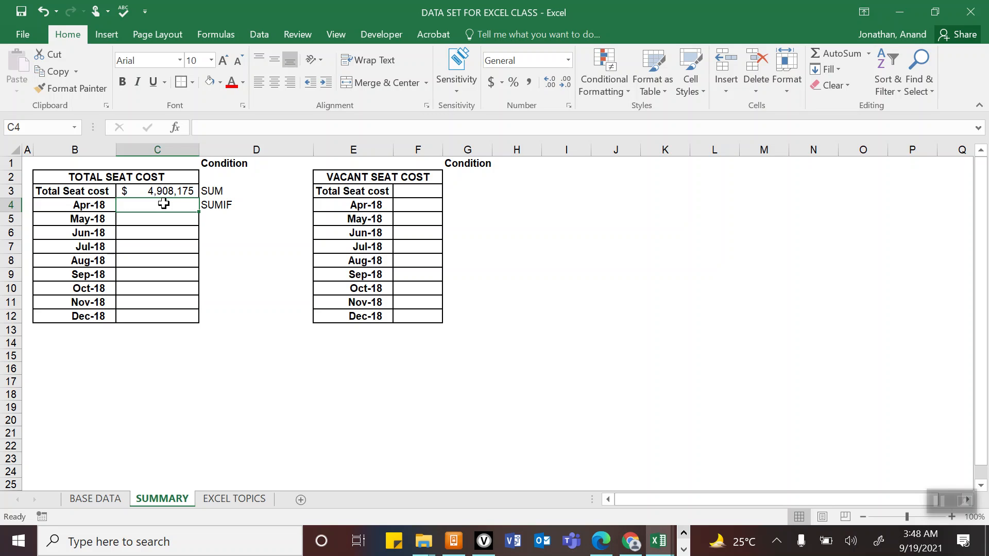
type("=")
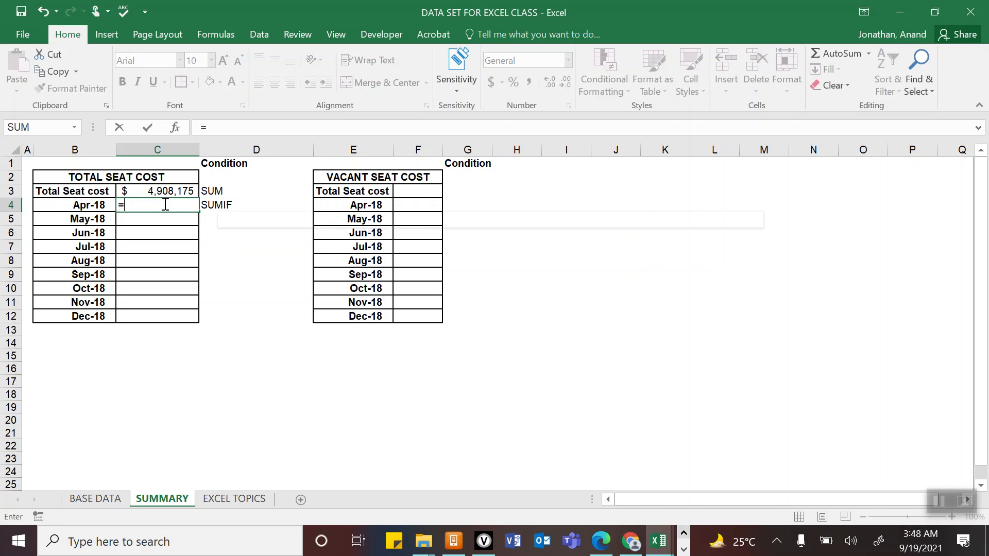
type("sumif")
key("Tab")
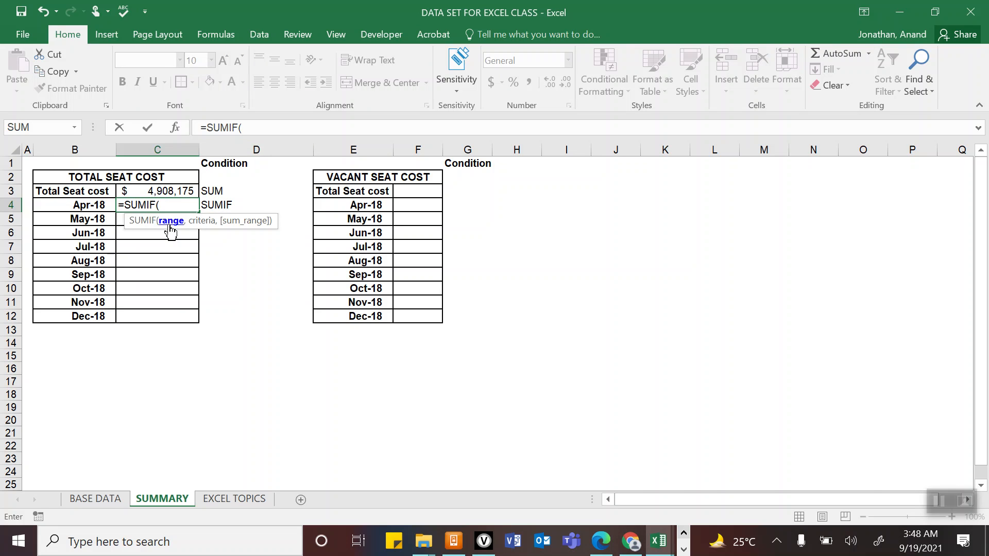
left_click(94, 499)
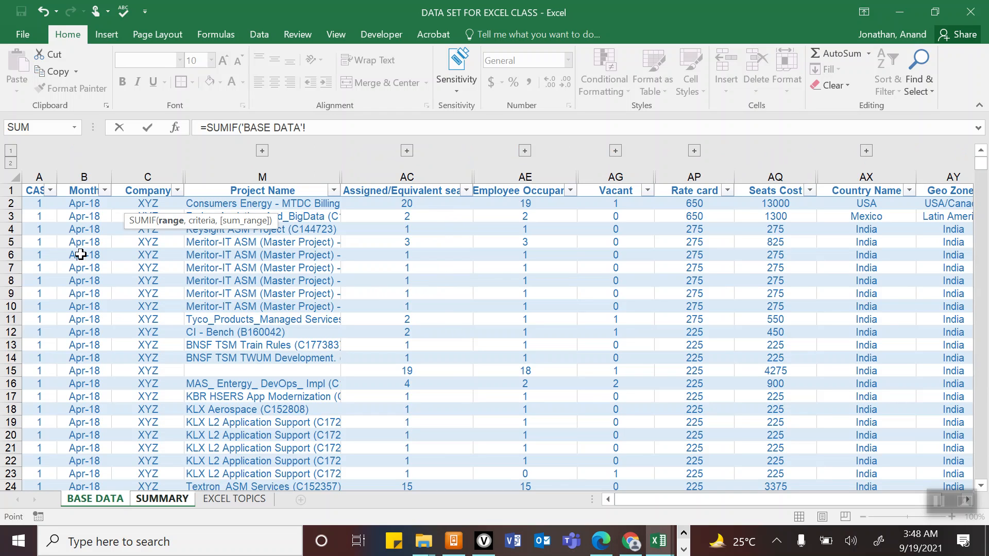
left_click(85, 177)
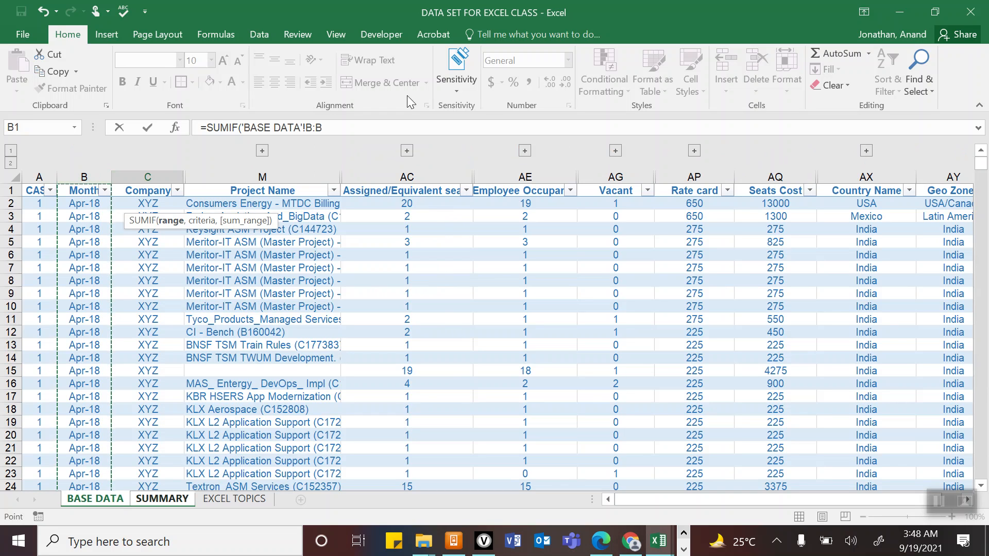
left_click(338, 132)
type(",")
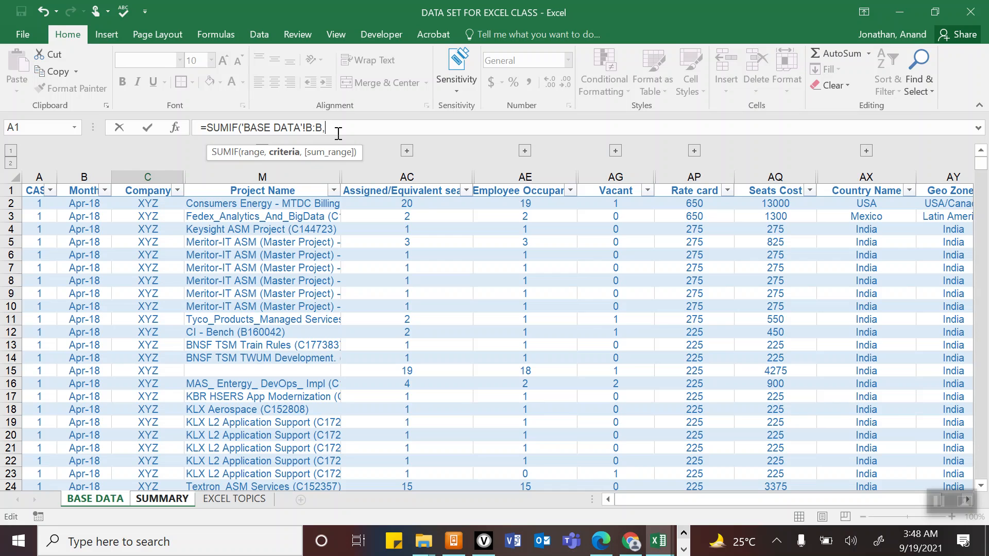
- Complete the SUMIF formula in C4 with SUMMARY!B4 as the criteria and 'BASE DATA'!AQ:AQ as the sum range
left_click(163, 498)
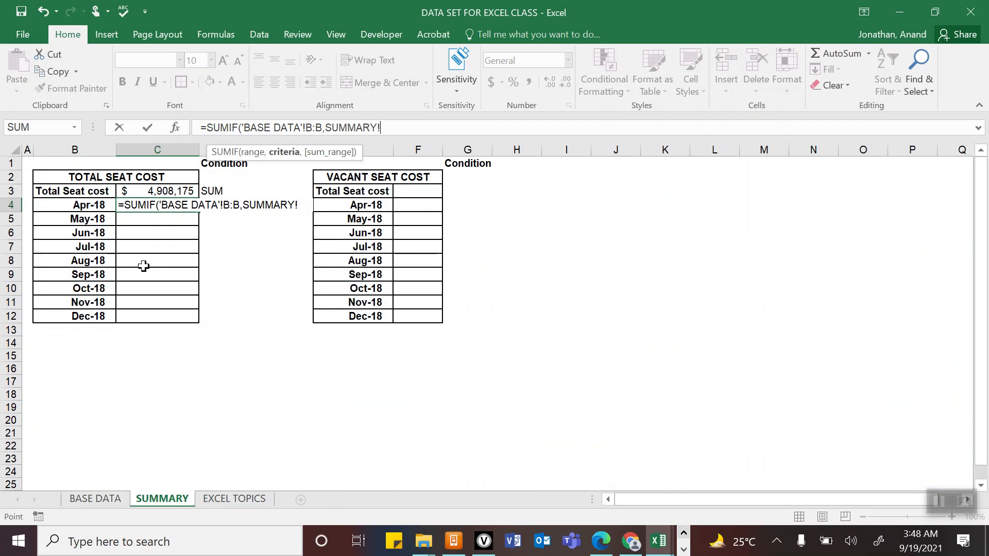
left_click(93, 208)
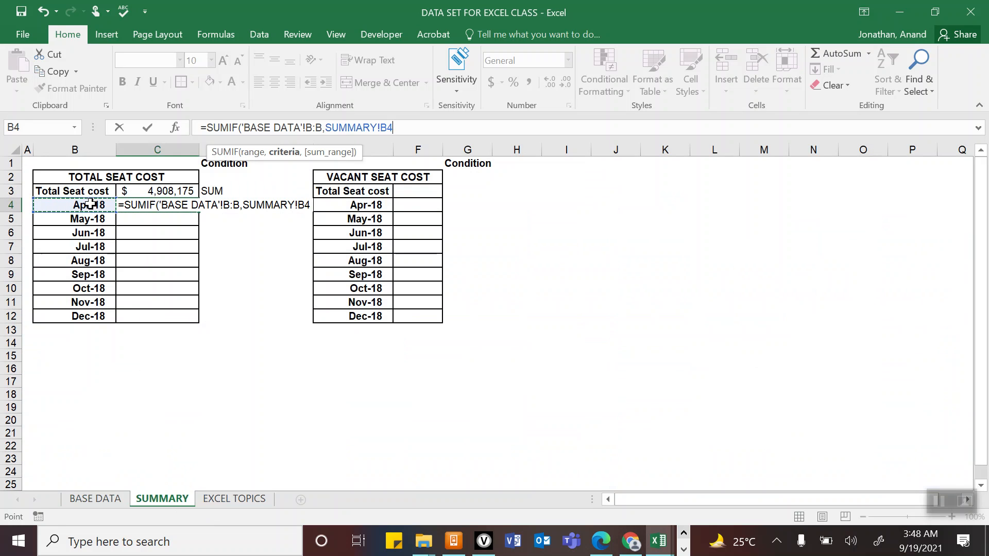
type(",")
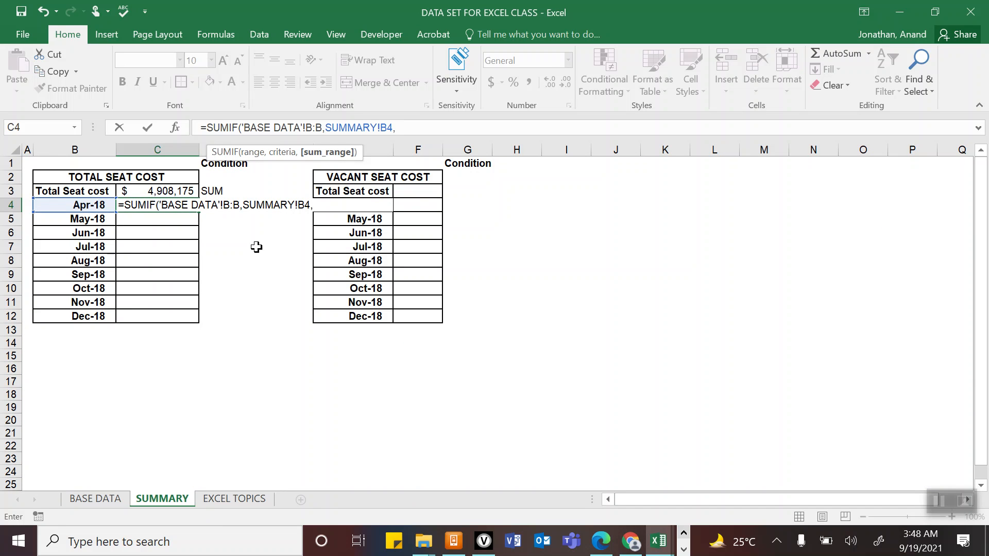
left_click(108, 499)
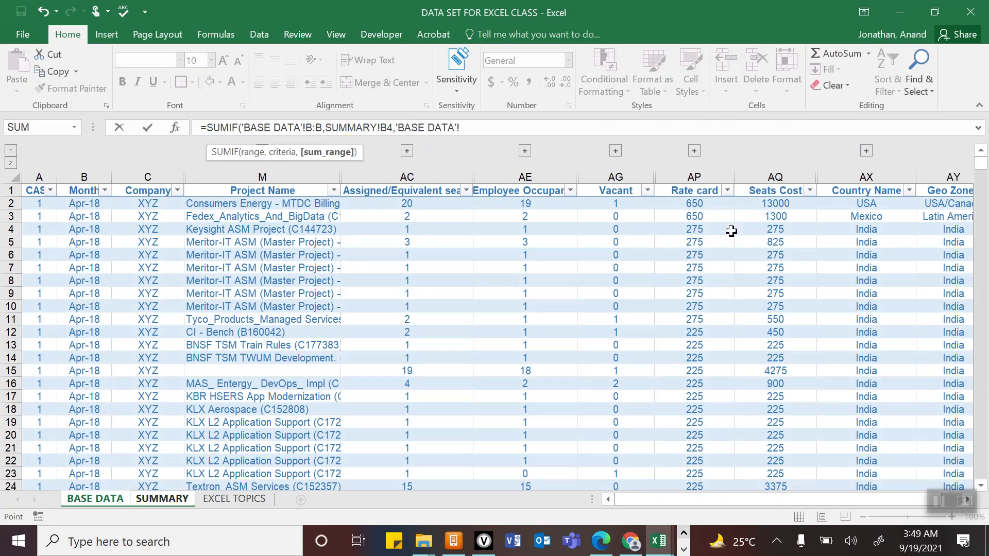
left_click(766, 177)
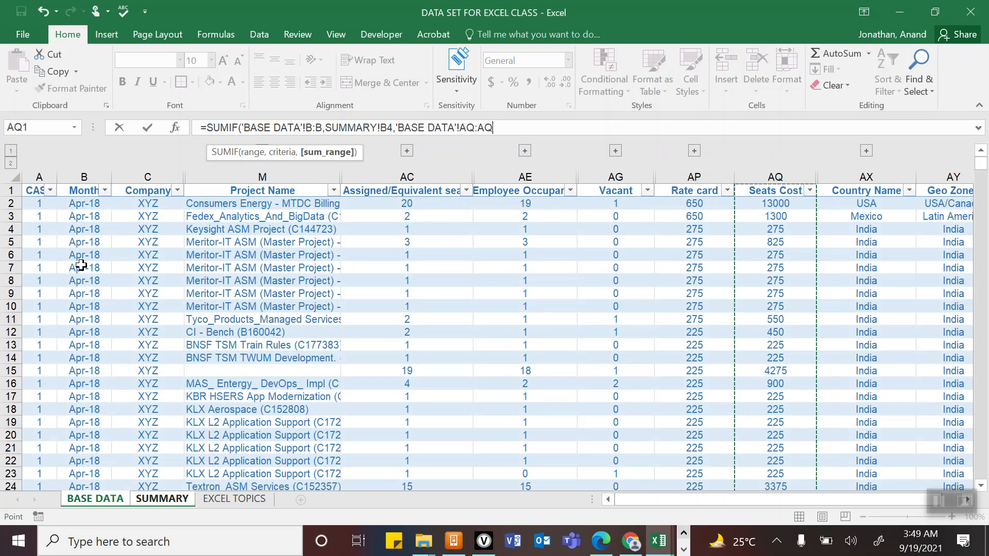
left_click(506, 125)
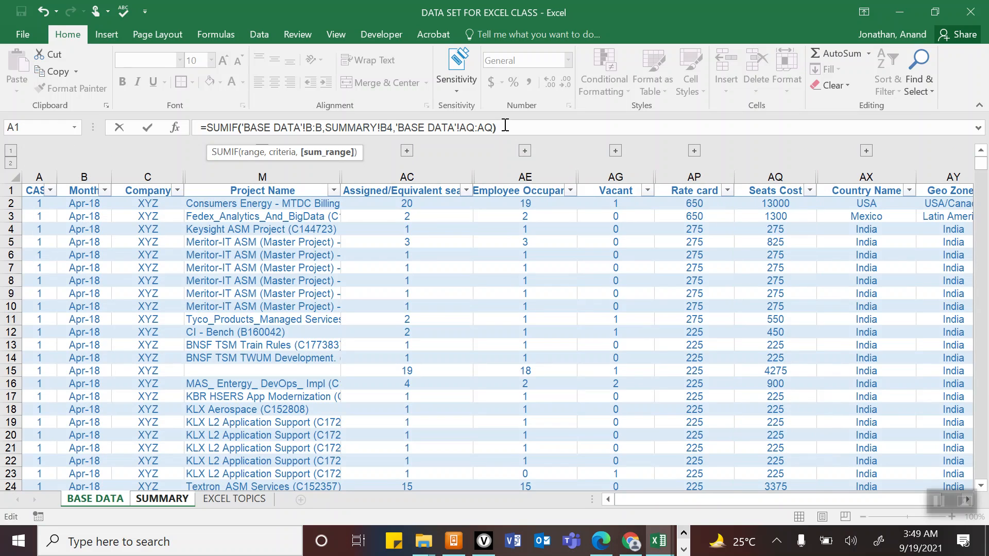
key("Return")
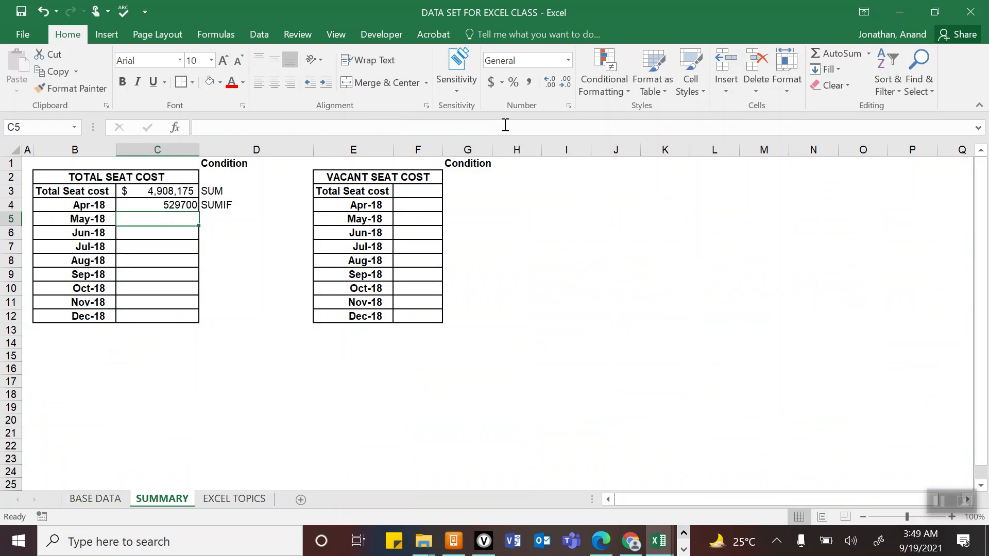
- Format the Apr-18 seat cost in C4 as dollar accounting
left_click(164, 206)
left_click(491, 82)
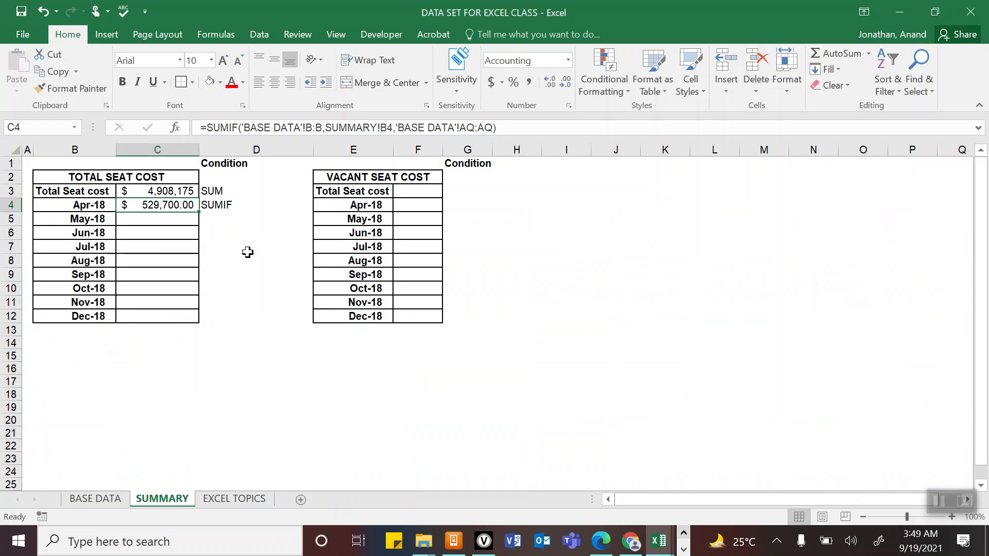
- Fill the SUMIF formula from C4 down to the Dec-18 row and show the monthly amounts without decimals
left_click_drag(200, 216, 174, 323)
left_click(249, 335)
left_click_drag(152, 206, 152, 316)
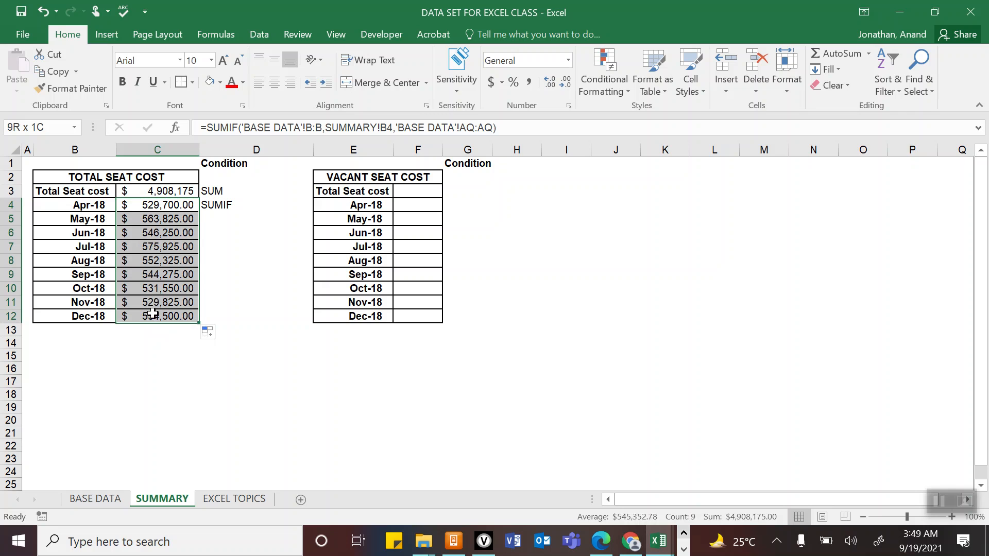
left_click(566, 82)
left_click(565, 83)
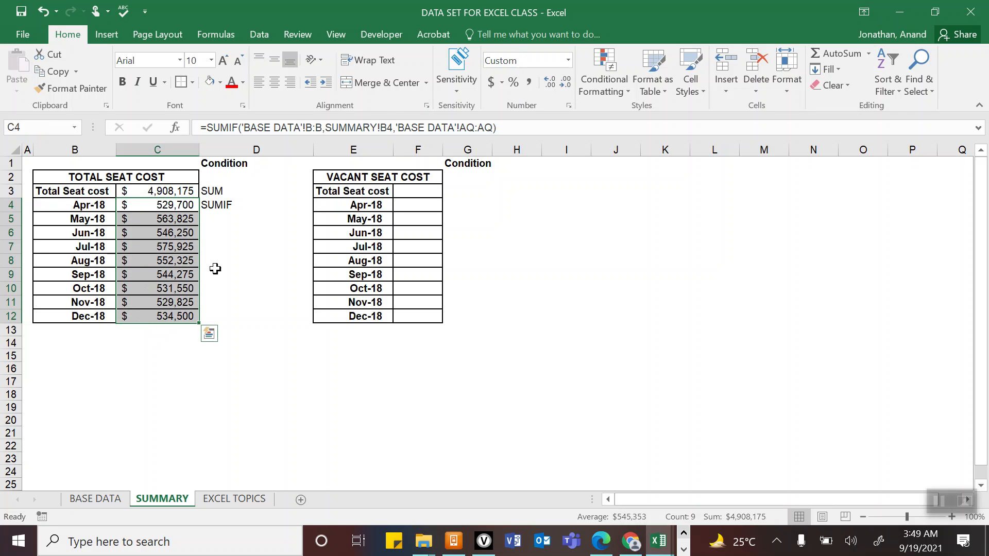
left_click(169, 205)
left_click(171, 331)
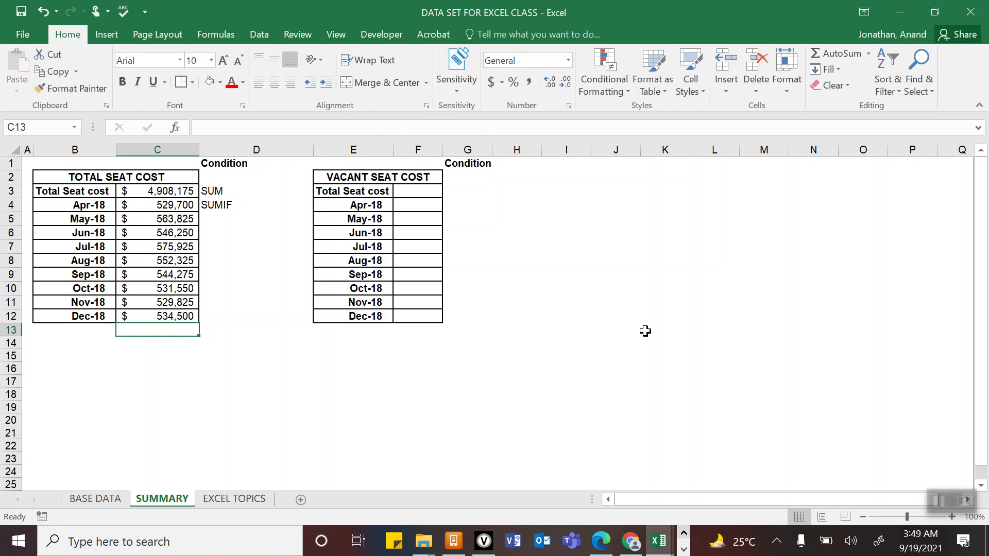
- Add a check total below the monthly costs by entering =SUM(C4:C12) in cell C13
key("Up")
key("Up")
key("Up")
key("Up")
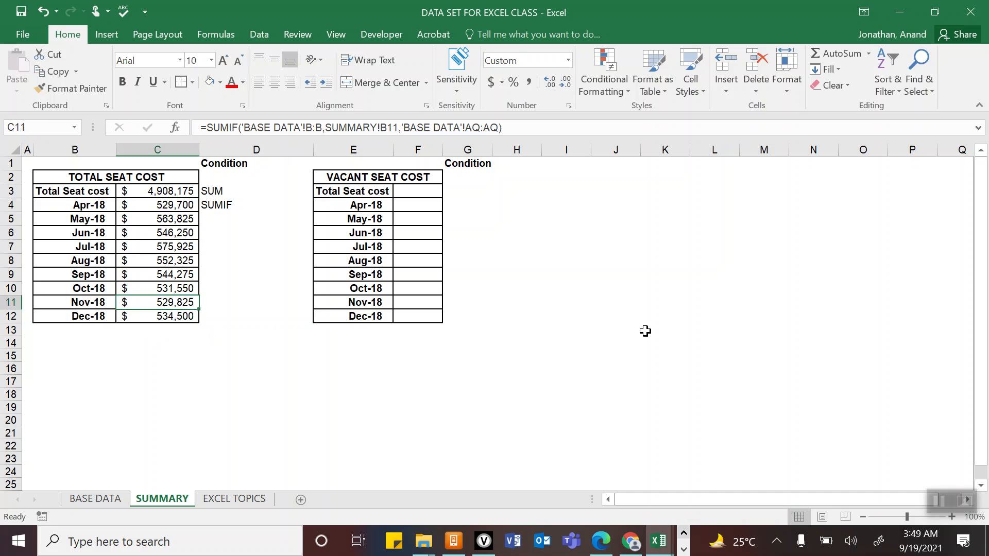
key("Down")
key("Down")
key("Down")
key("Down")
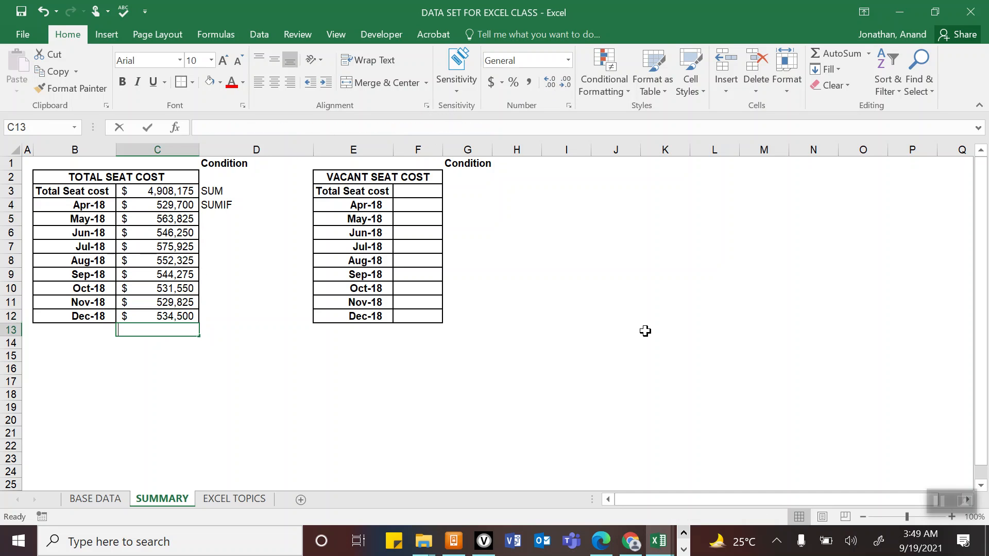
type("=sum")
key("Tab")
key("Up")
key("shift+Up")
key("shift+Up")
key("shift+Up")
key("shift+Up")
key("shift+Up")
key("shift+Up")
key("shift+Up")
key("shift+Up")
key("Return")
key("Up")
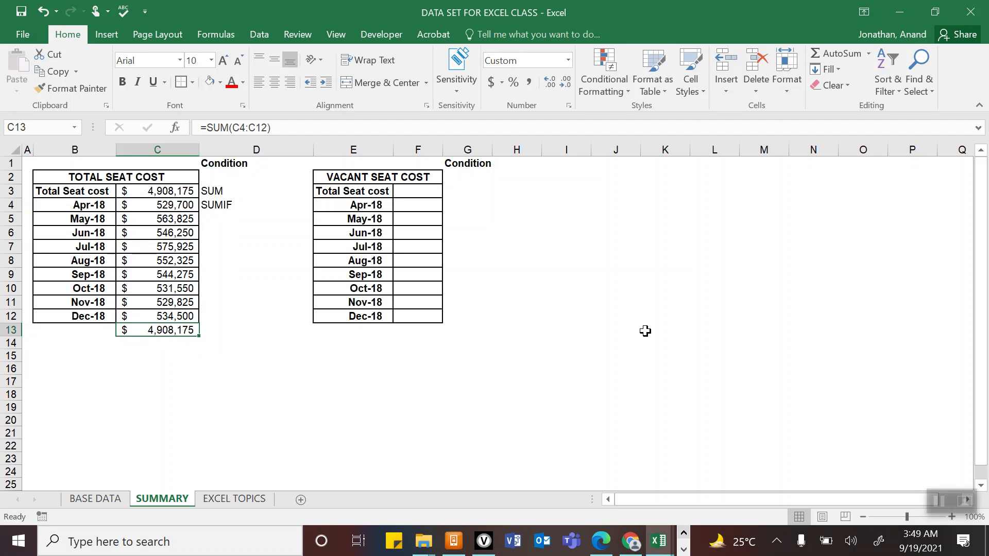
- Compare the check total with the total seat cost in C3 and clear cell C13
left_click(193, 191)
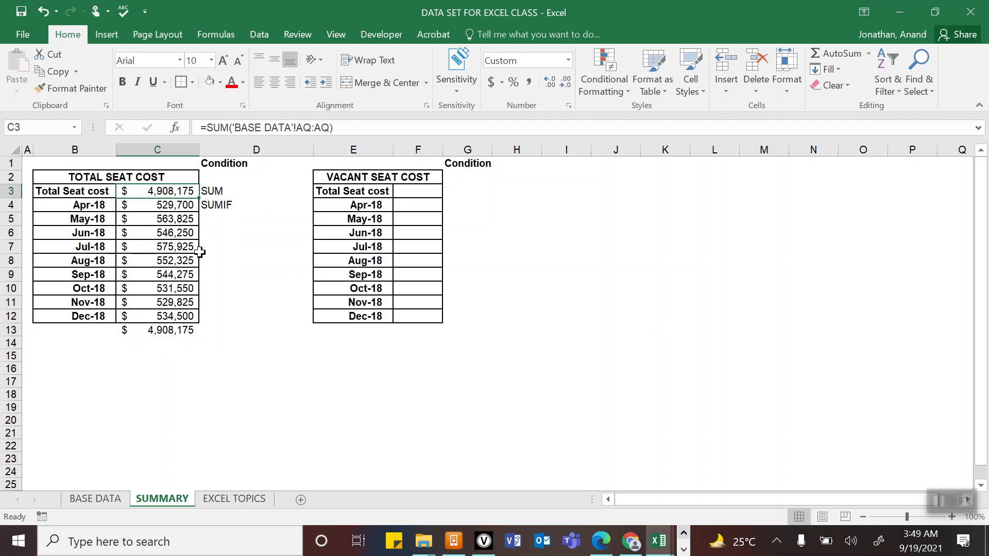
left_click(155, 329)
key("Delete")
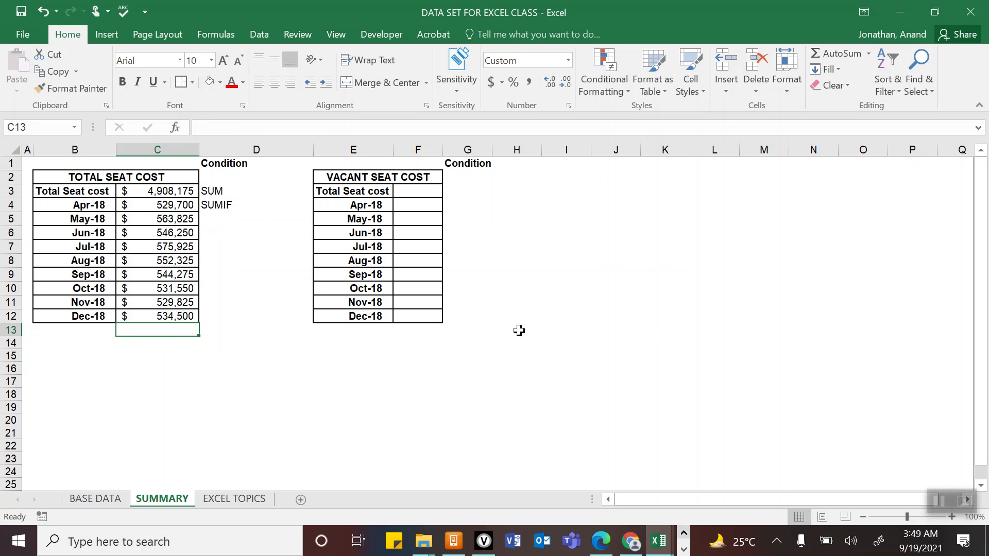
- Fill the SUMIF condition from D4 down to D12 beside the remaining months
left_click(238, 206)
left_click_drag(312, 212, 281, 324)
left_click(188, 341)
left_click(242, 251)
left_click_drag(230, 201, 223, 315)
left_click(264, 297)
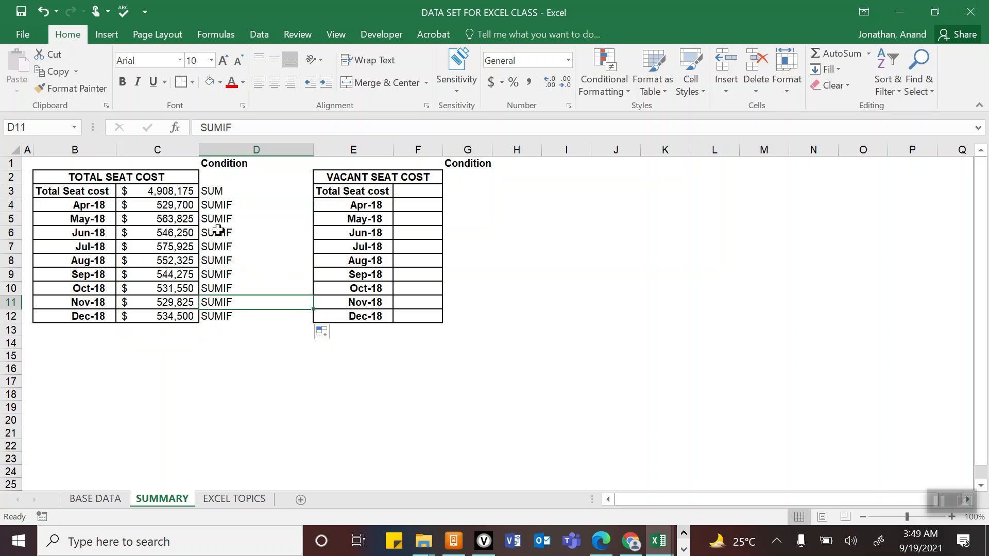
- Review which function each result of the TOTAL SEAT COST table uses, for the total and the monthly rows
left_click(212, 193)
left_click(164, 191)
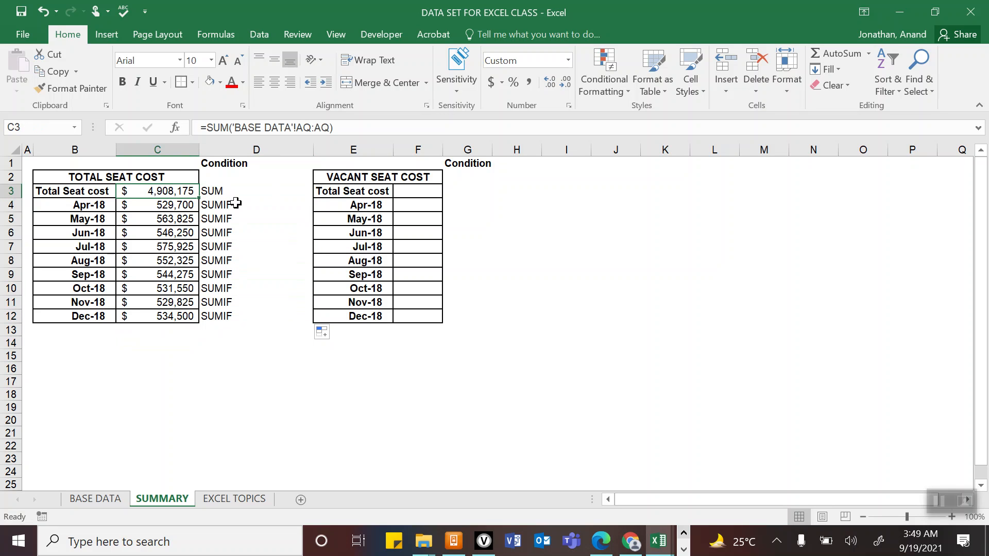
left_click(235, 191)
left_click(170, 192)
left_click_drag(185, 219, 183, 316)
left_click_drag(221, 204, 223, 294)
left_click(238, 221)
left_click(227, 208)
left_click_drag(228, 213, 218, 319)
- Examine the VACANT SEAT COST table and the Vacant, Rate card and Seats Cost columns on the BASE DATA sheet
left_click(338, 302)
left_click(359, 218)
left_click_drag(328, 182, 410, 317)
left_click(517, 318)
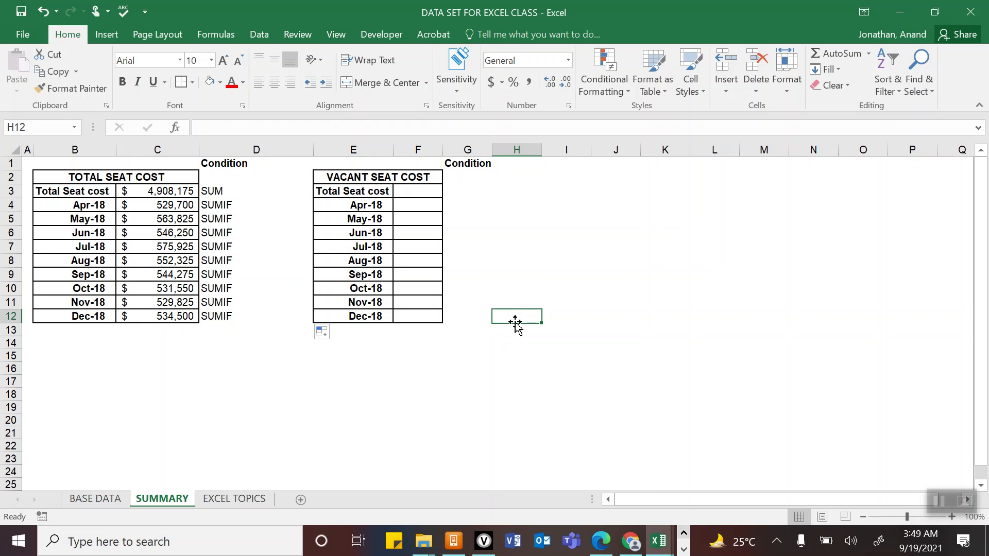
left_click(431, 177)
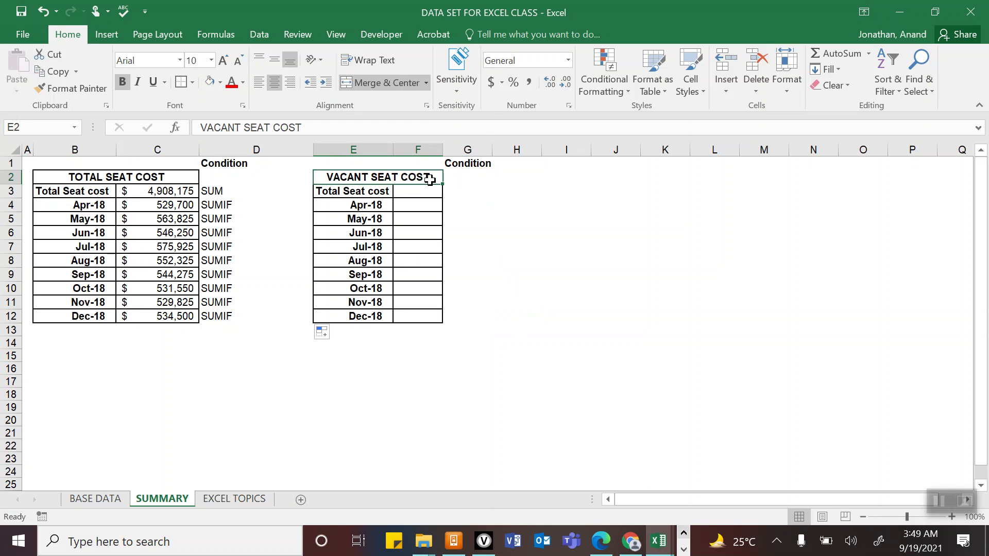
left_click(482, 176)
left_click(96, 498)
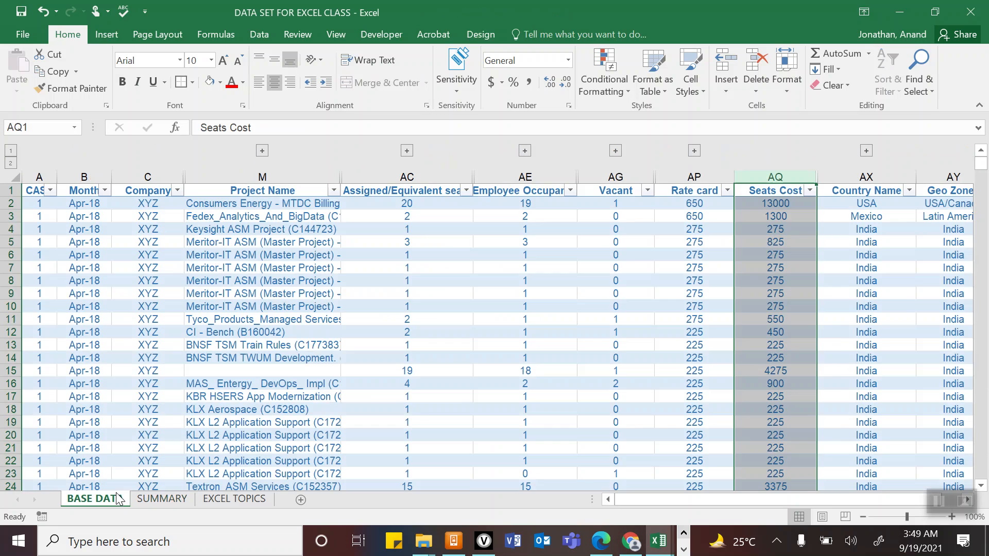
left_click(826, 281)
left_click(709, 232)
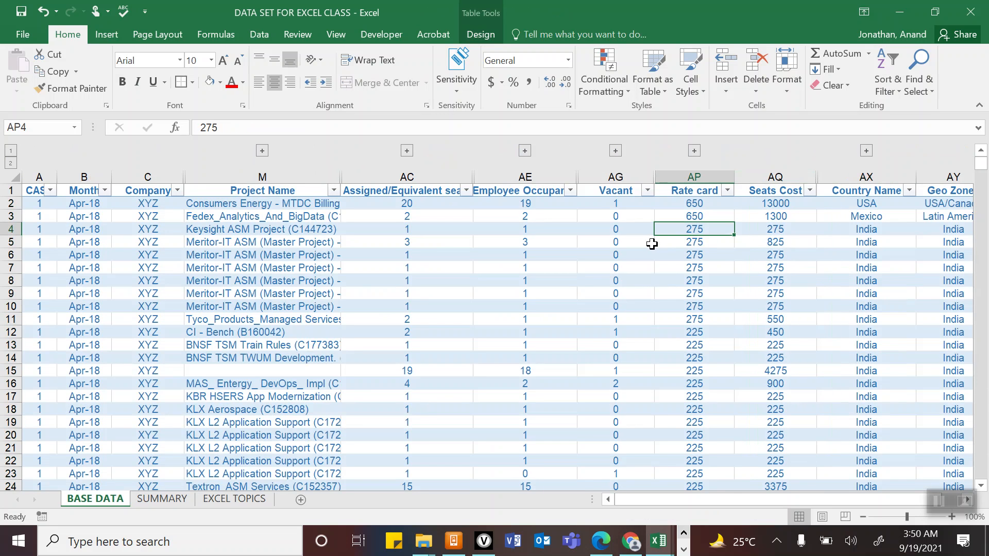
left_click(783, 173)
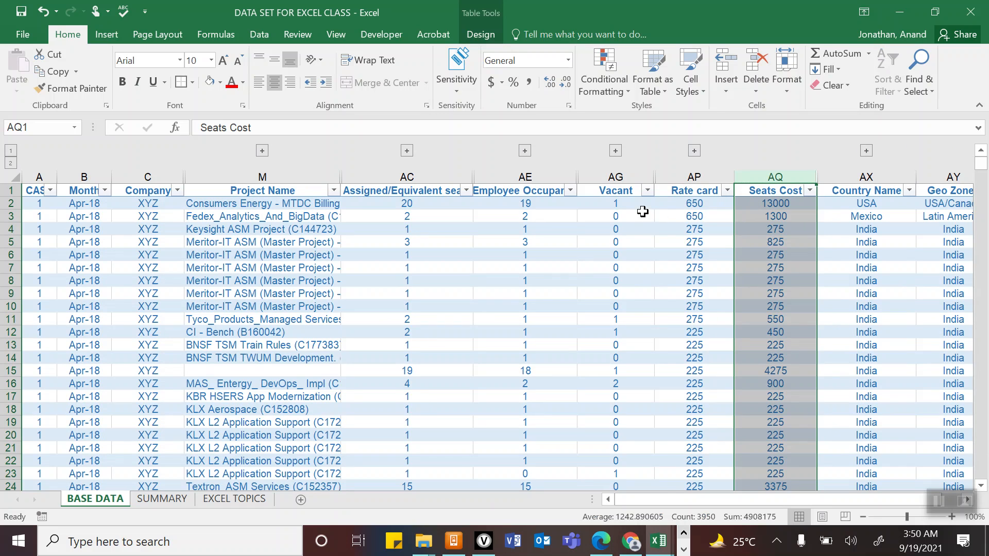
left_click(623, 176)
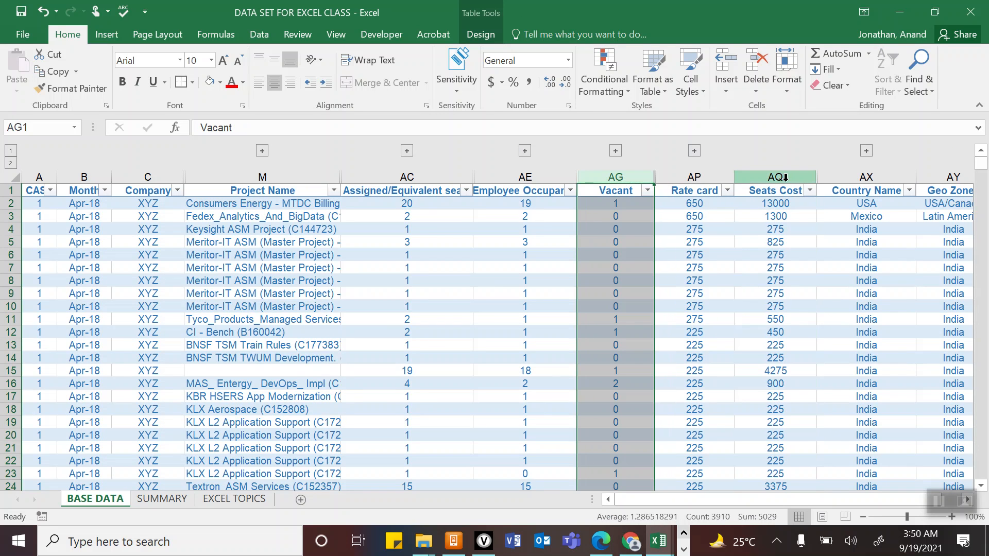
- Enter SUMIF as the condition in cell G2 of the SUMMARY sheet, beside the VACANT SEAT COST heading
left_click(162, 499)
left_click(459, 205)
left_click(453, 181)
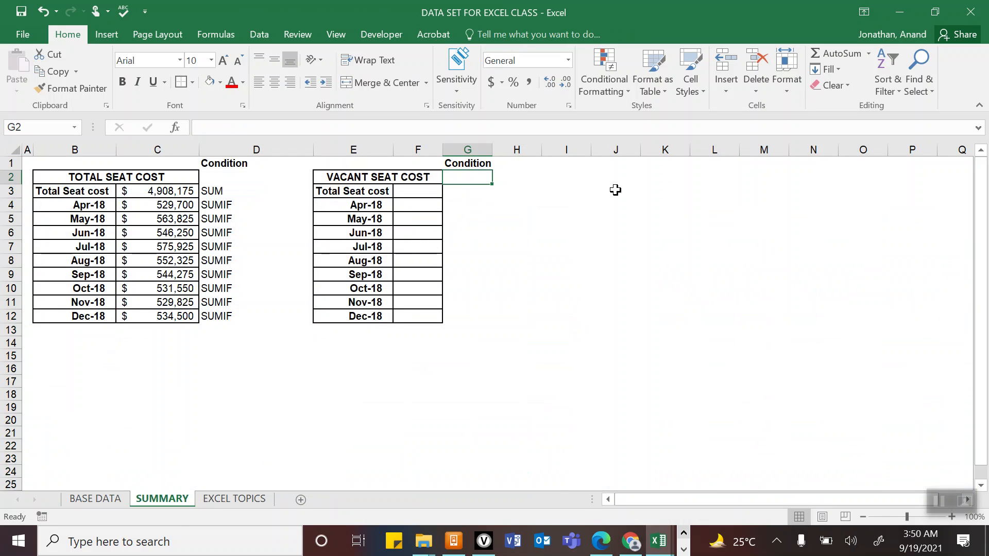
type("SUMIF")
key("Return")
- Extend the Apr-18 condition in D4 to read "SUMIF (One criteria)"
key("Left")
key("Left")
key("Left")
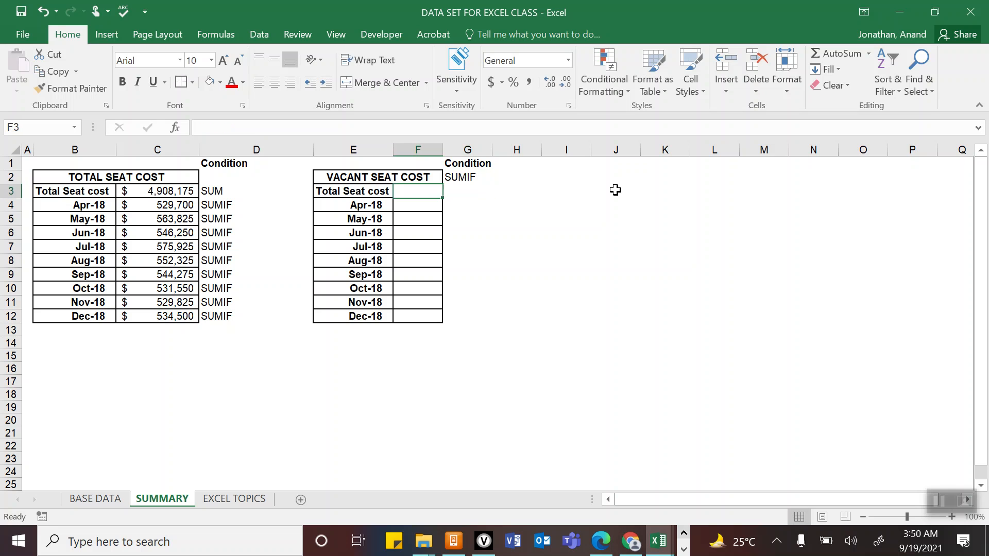
key("Down")
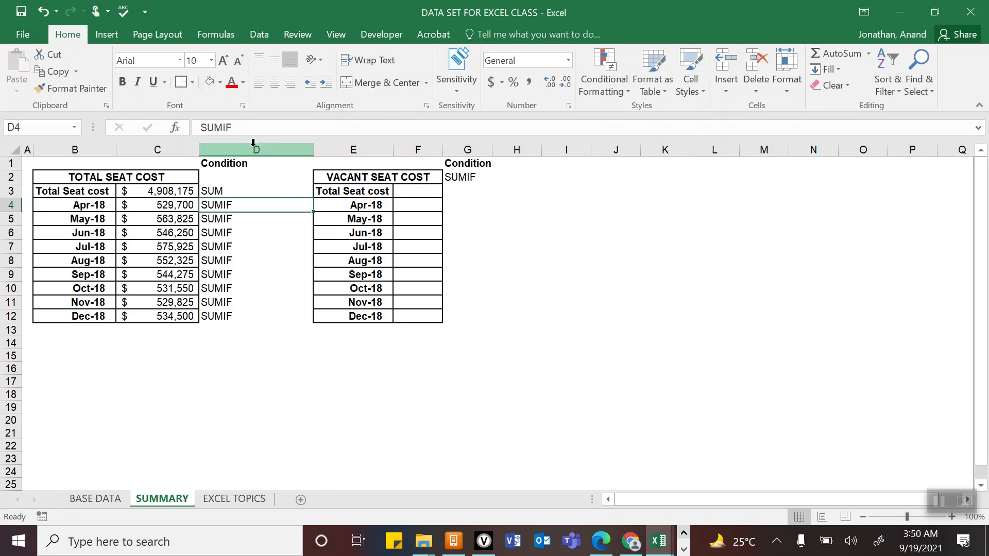
left_click(330, 132)
type("(One criteria")
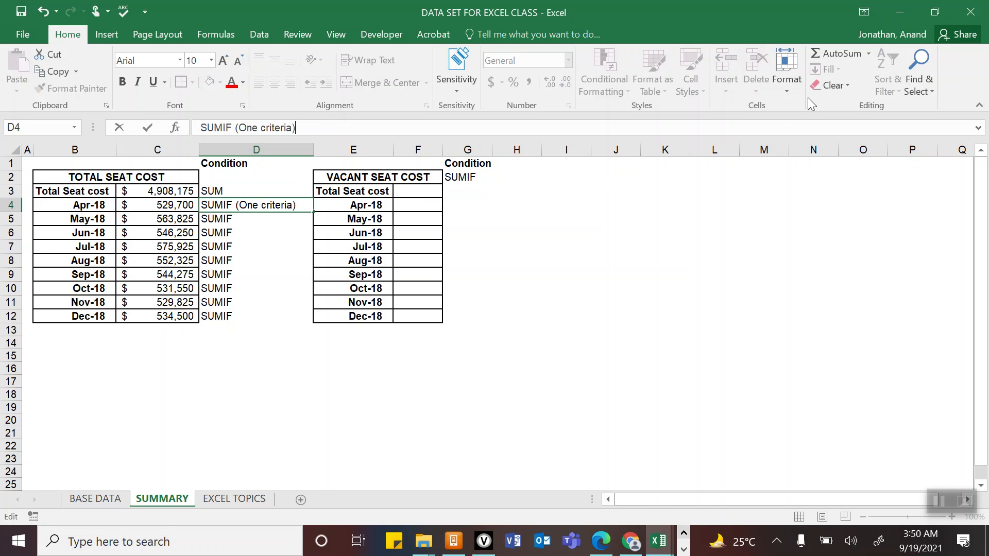
key("Return")
- Copy the "SUMIF (One criteria)" condition from D4 to D5:D12
key("Up")
key("ctrl+c")
key("Down")
key("shift+Down")
key("shift+Down")
key("shift+Down")
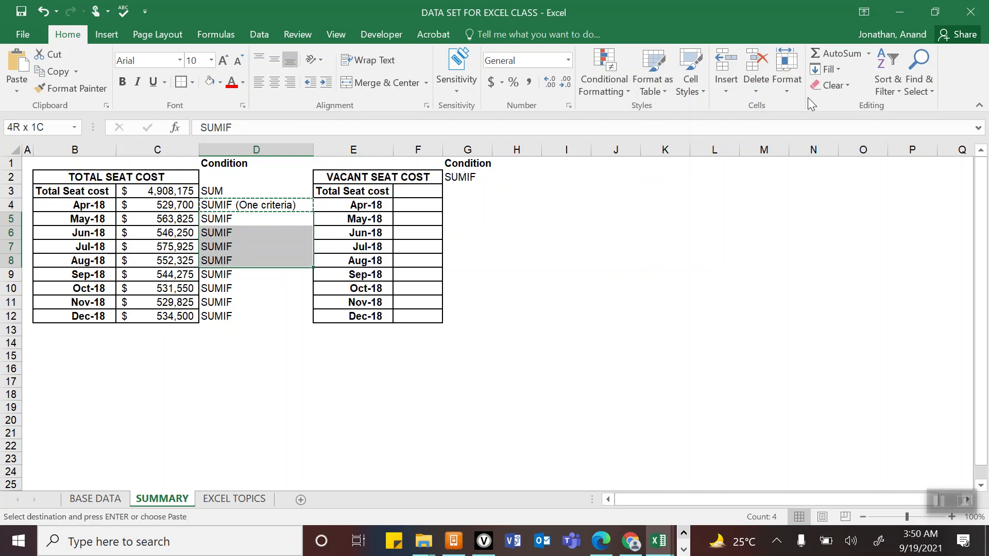
key("shift+Down")
key("shift+Down")
key("shift+Down")
key("shift+Down")
key("Return")
- Change the total row's condition in D3 to "SUM (No Criteria)" and save the workbook
key("Up")
key("Up")
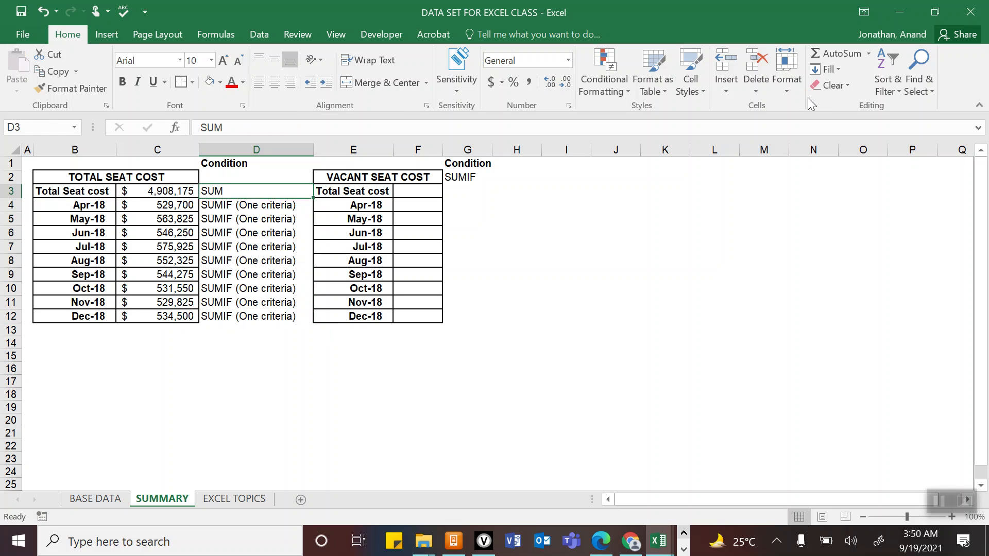
left_click(227, 129)
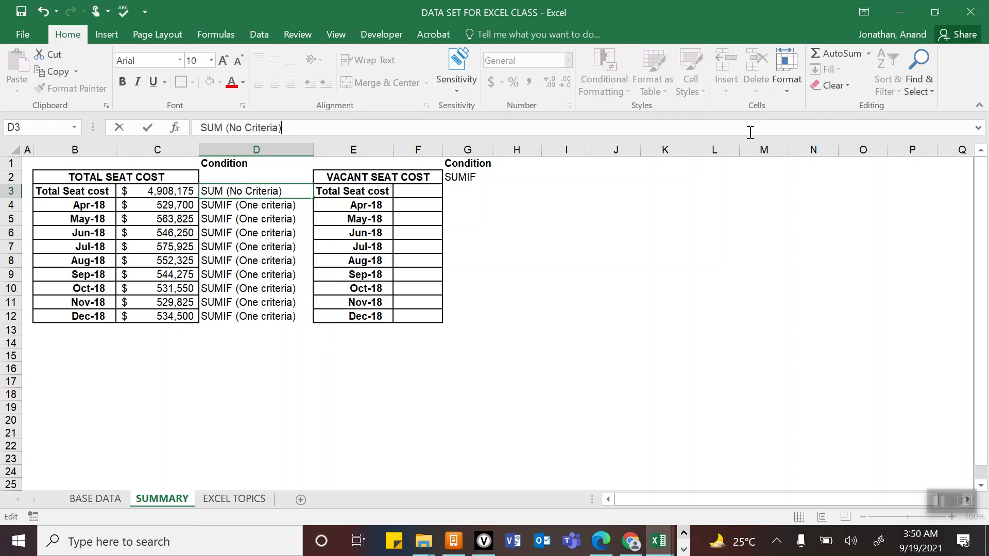
key("Return")
key("ctrl+s")
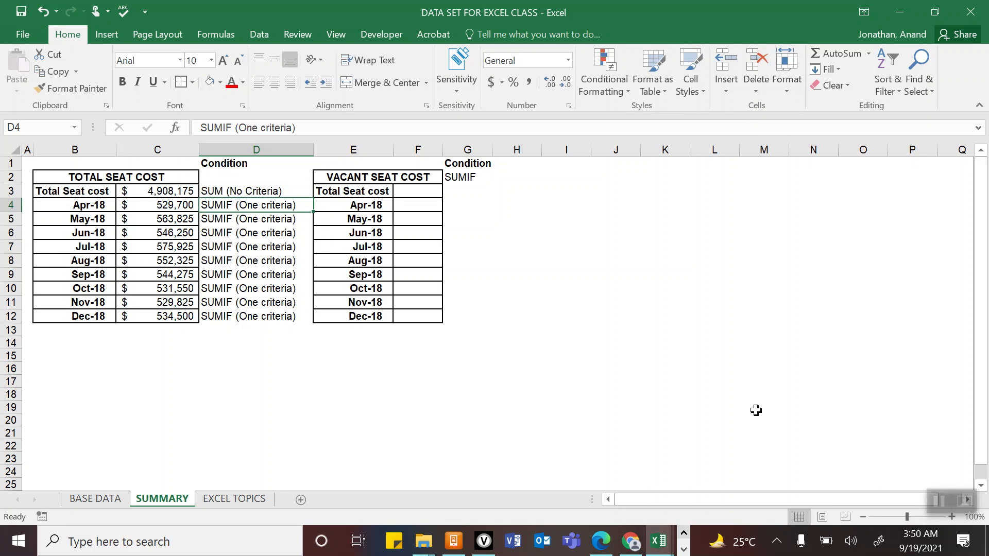
- Try to copy the condition from D4 into G2, and undo the paste
left_click(406, 332)
left_click(473, 175)
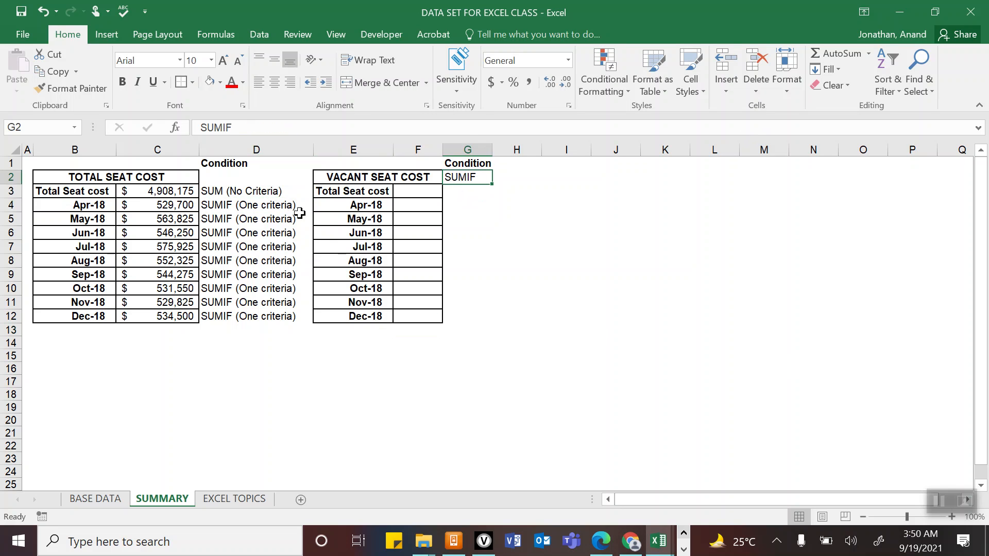
left_click(269, 203)
key("ctrl+c")
left_click(464, 178)
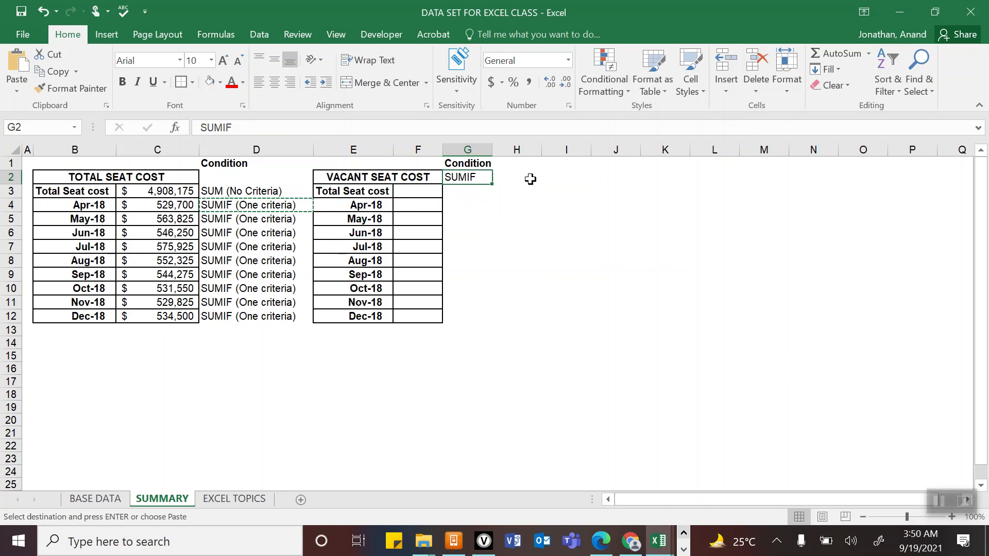
key("ctrl+v")
left_click(469, 230)
key("ctrl+z")
- Copy the "SUMIF (One criteria)" condition from D4 to G3 and clear the misplaced entry in G2
left_click(268, 206)
left_click(465, 192)
key("ctrl+v")
left_click(462, 176)
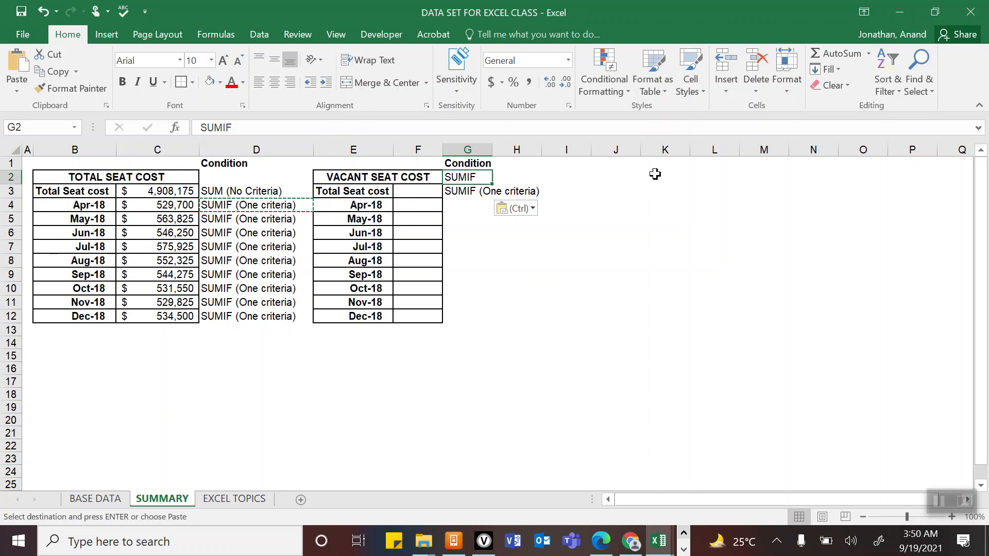
key("Delete")
- Start a SUMIF formula in F3 for the total vacant seat cost with the Vacant column 'BASE DATA'!AG:AG as its range
key("Left")
key("Down")
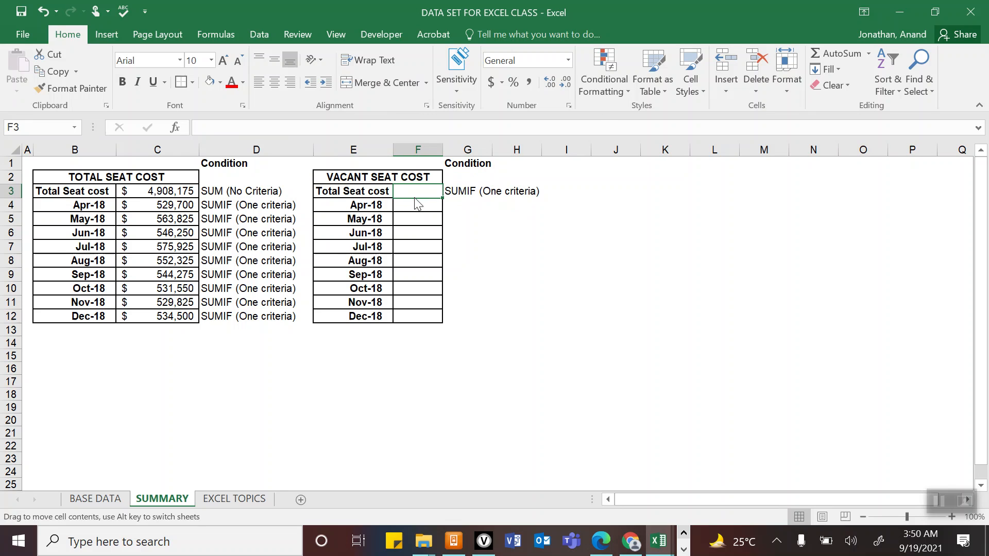
type("=sumif")
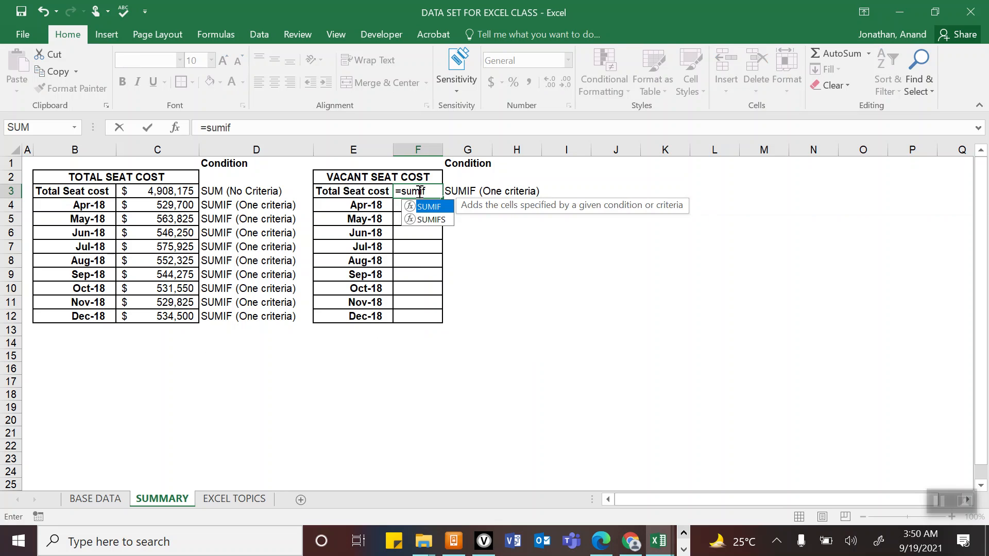
key("Tab")
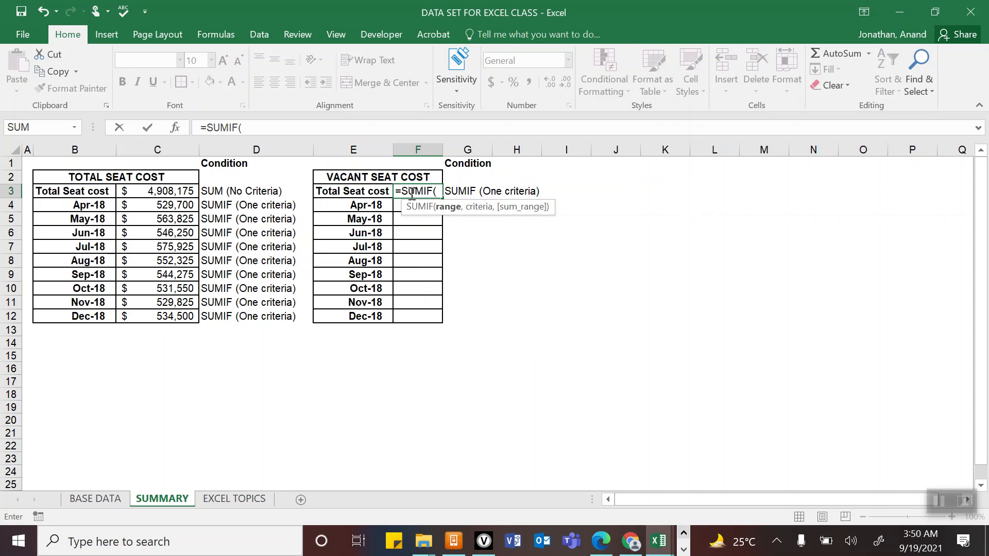
left_click(95, 499)
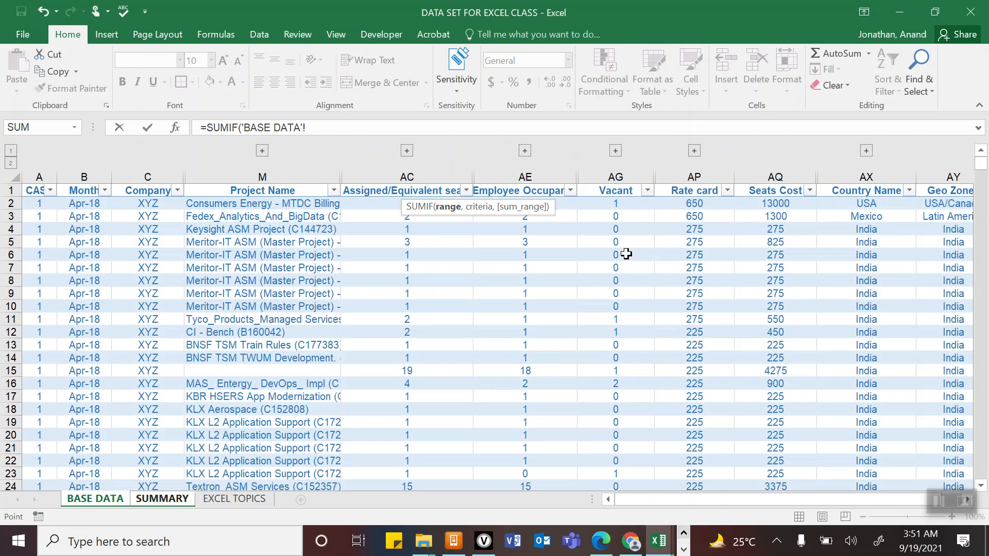
left_click(612, 179)
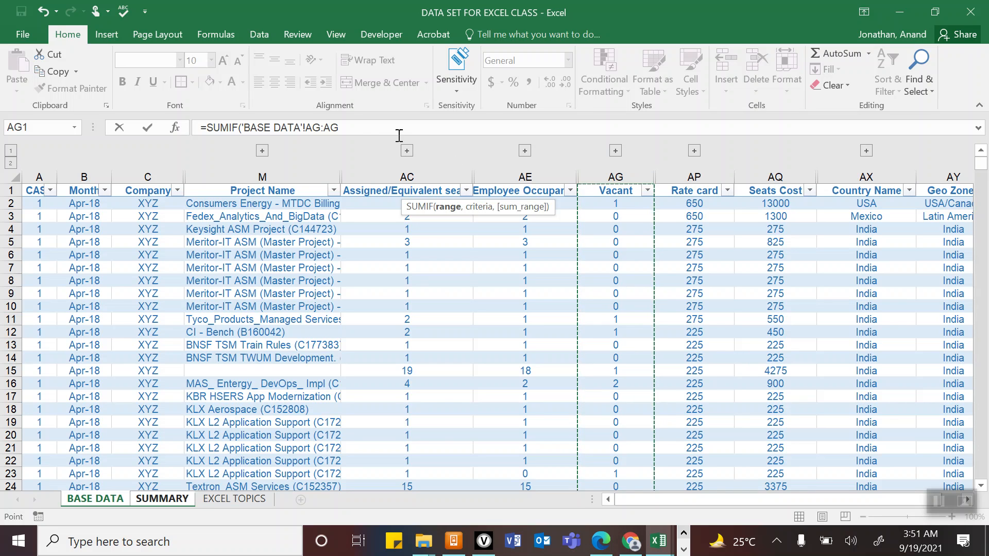
- Complete the SUMIF formula in F3 with the criterion "<>0" and the Seats Cost column 'BASE DATA'!AQ:AQ as its sum range
left_click(367, 130)
type(",\"<>0")
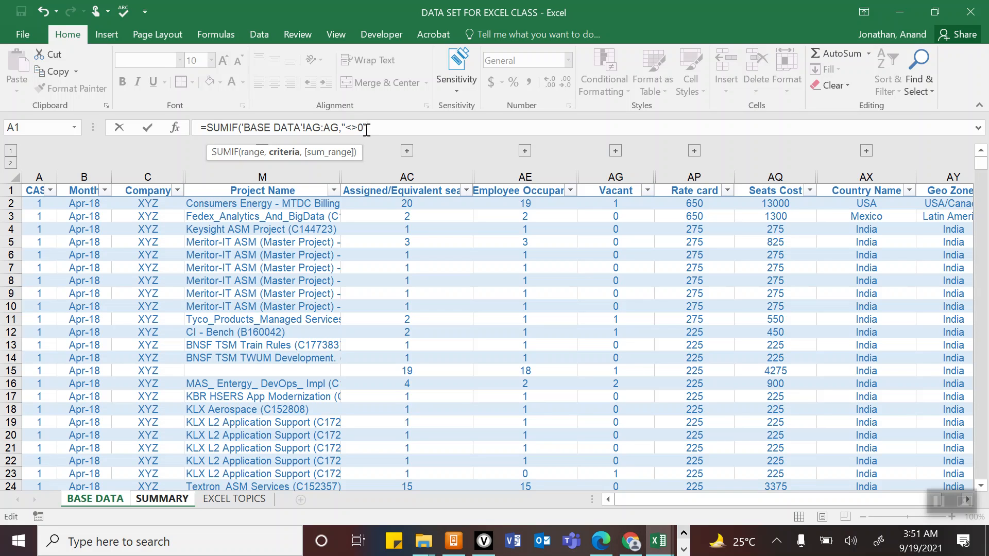
type(",")
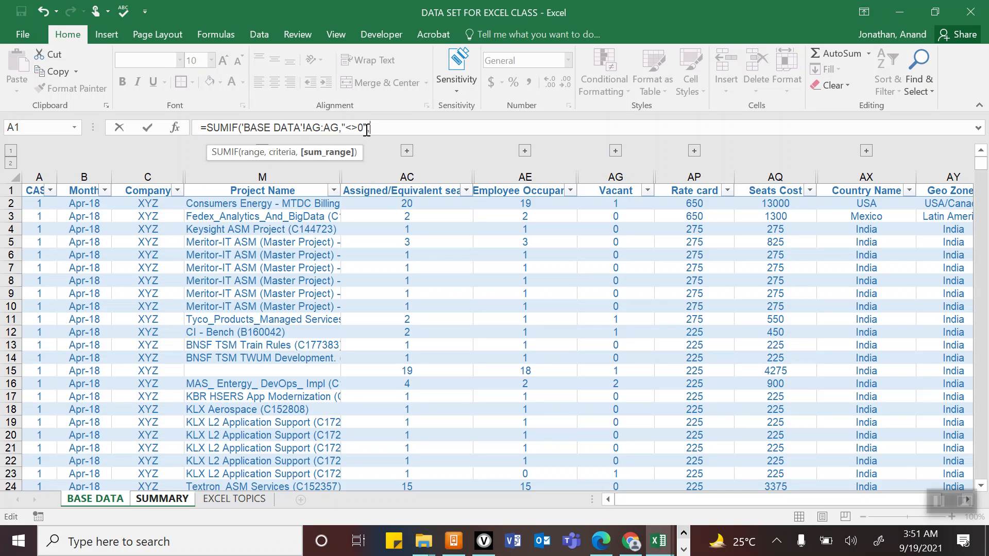
left_click(775, 176)
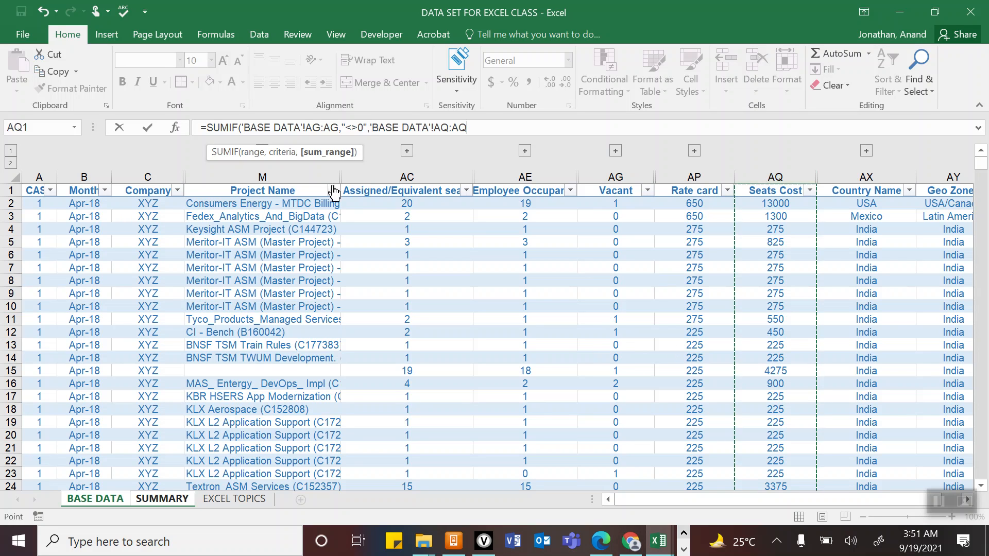
left_click(473, 129)
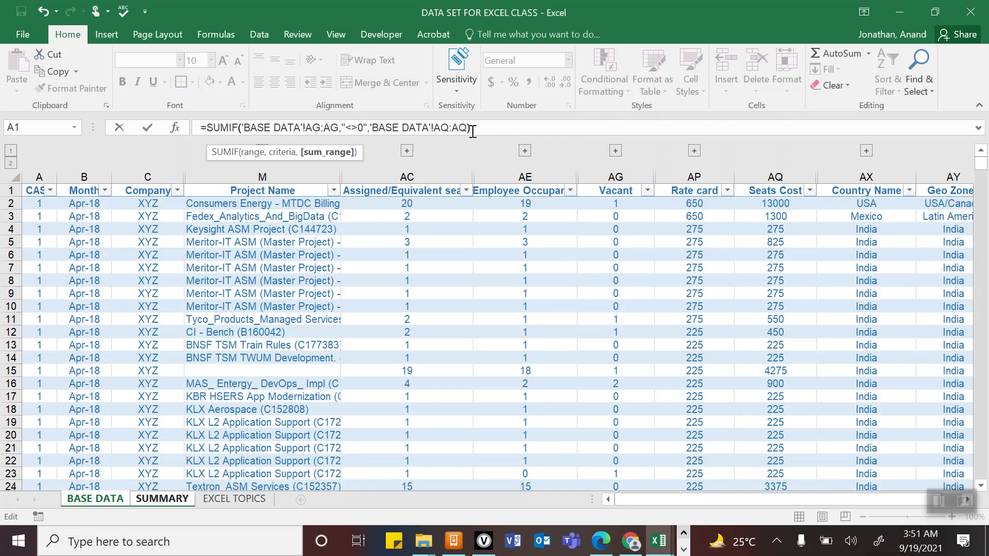
type(")")
key("Return")
- Format the vacant seat cost total in F3 as dollar accounting without decimals, and fit column F's width to its contents
key("Up")
left_click_drag(442, 159, 446, 151)
left_click_drag(446, 150, 470, 150)
left_click(421, 222)
left_click(436, 191)
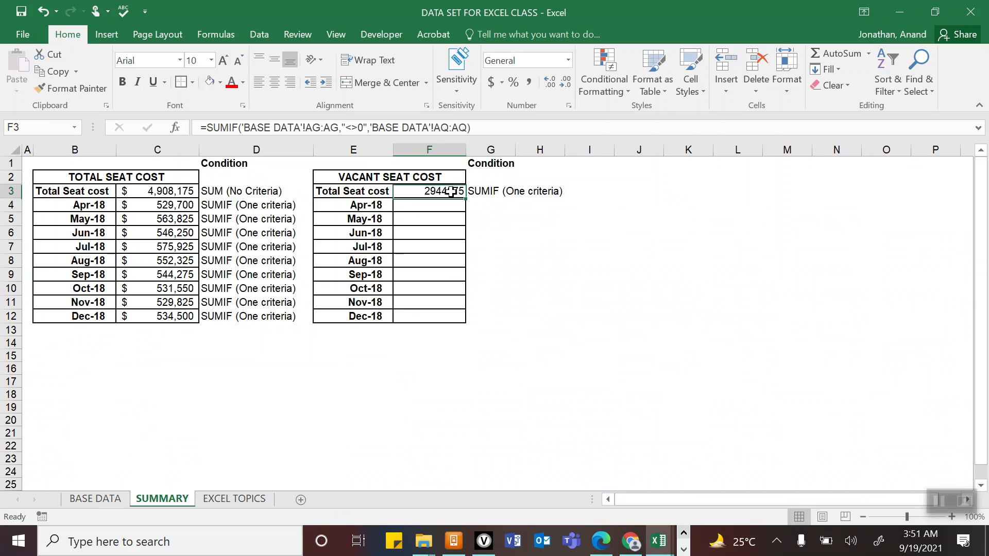
left_click(491, 86)
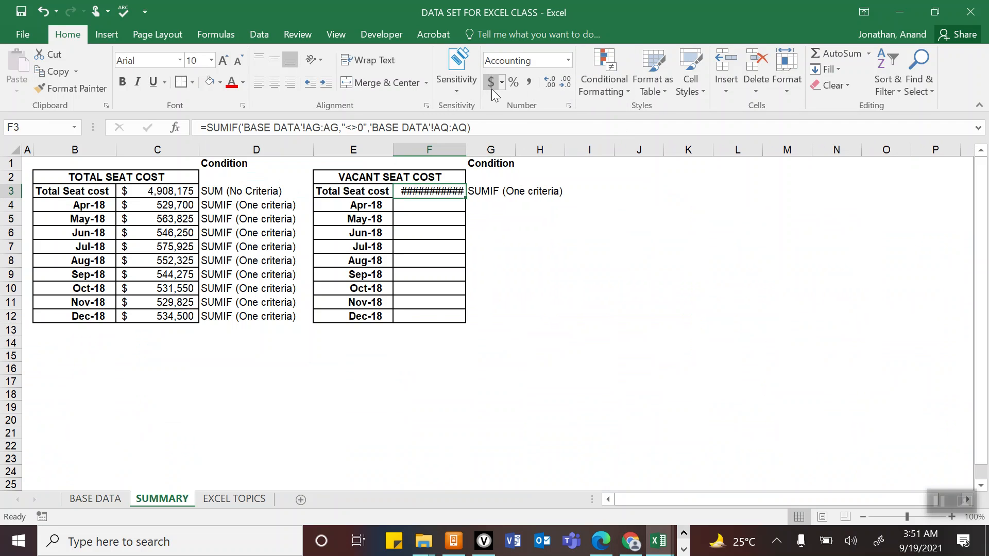
left_click(432, 269)
double_click(465, 153)
left_click(435, 231)
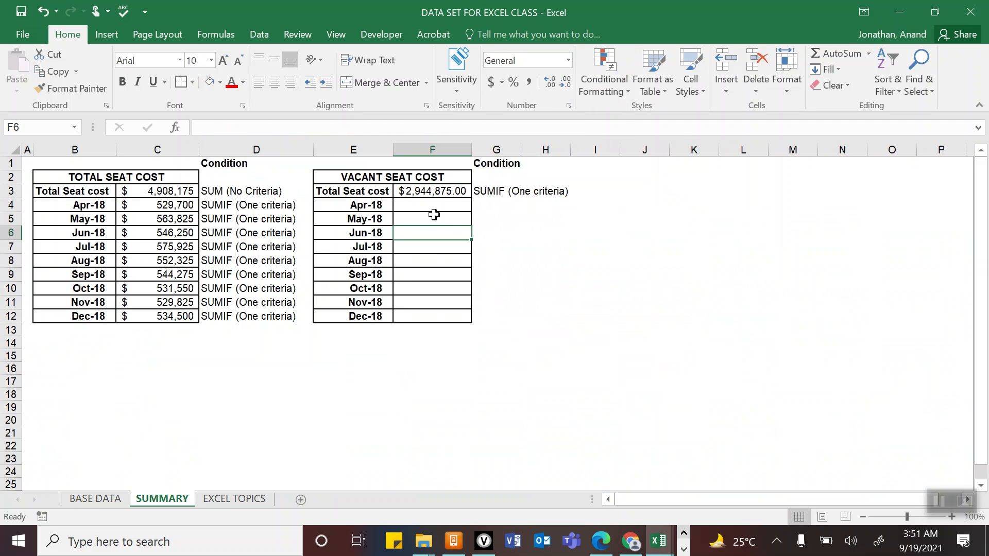
left_click(428, 192)
left_click(564, 83)
left_click(564, 84)
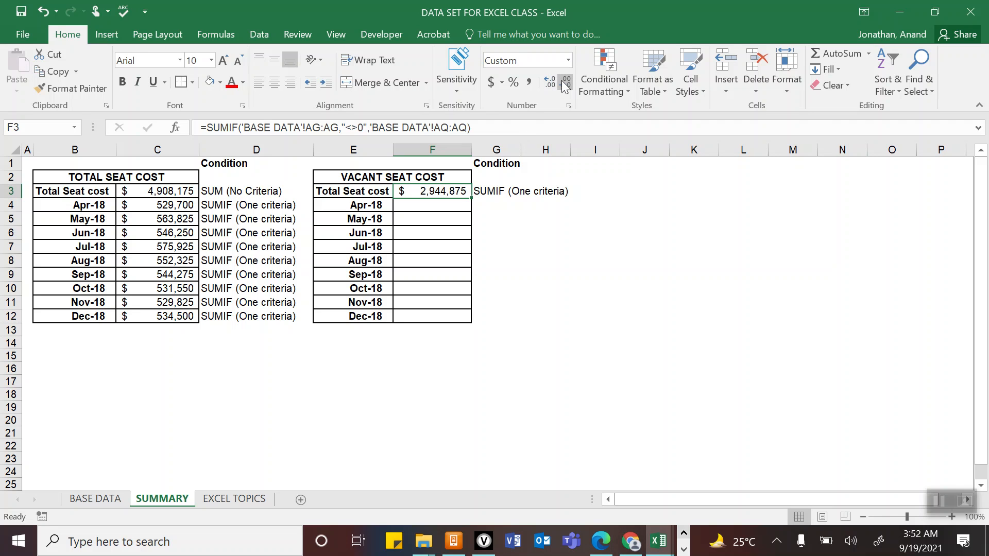
- Compare the total and monthly rows of both cost tables with their noted conditions to work out the criteria for monthly vacant cost
left_click(157, 191)
left_click(431, 192)
left_click(431, 246)
left_click_drag(418, 196, 420, 316)
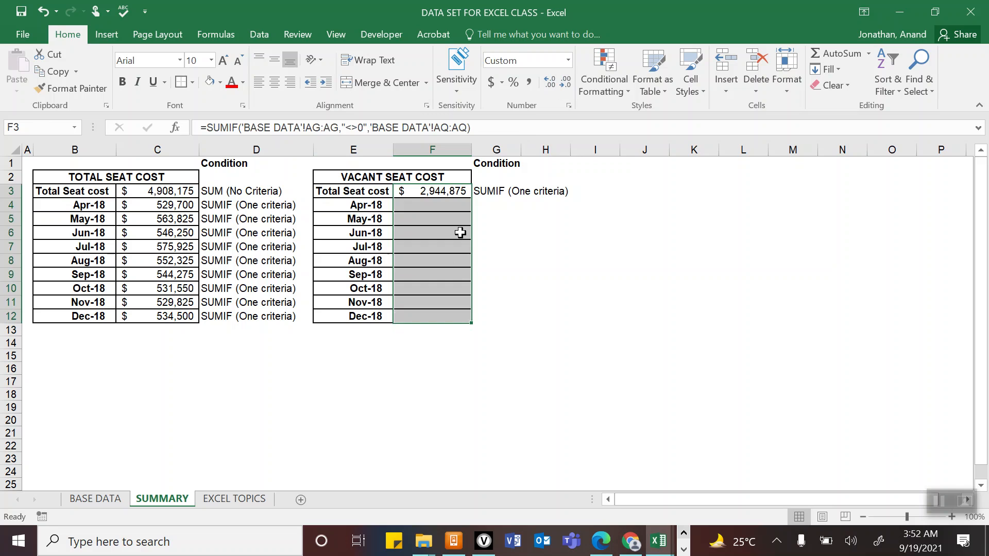
left_click(453, 191)
left_click(525, 192)
left_click(409, 190)
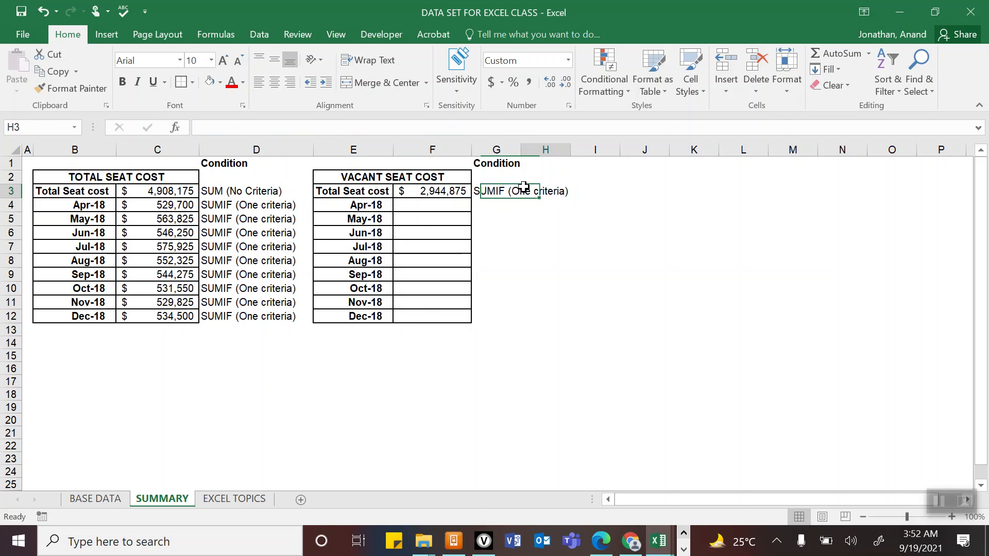
left_click(502, 191)
left_click(499, 206)
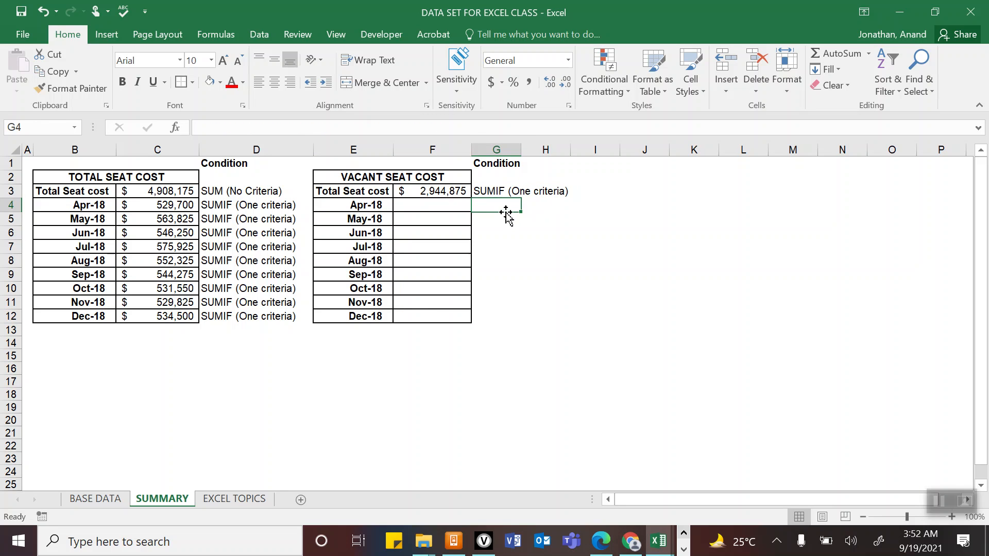
left_click(363, 208)
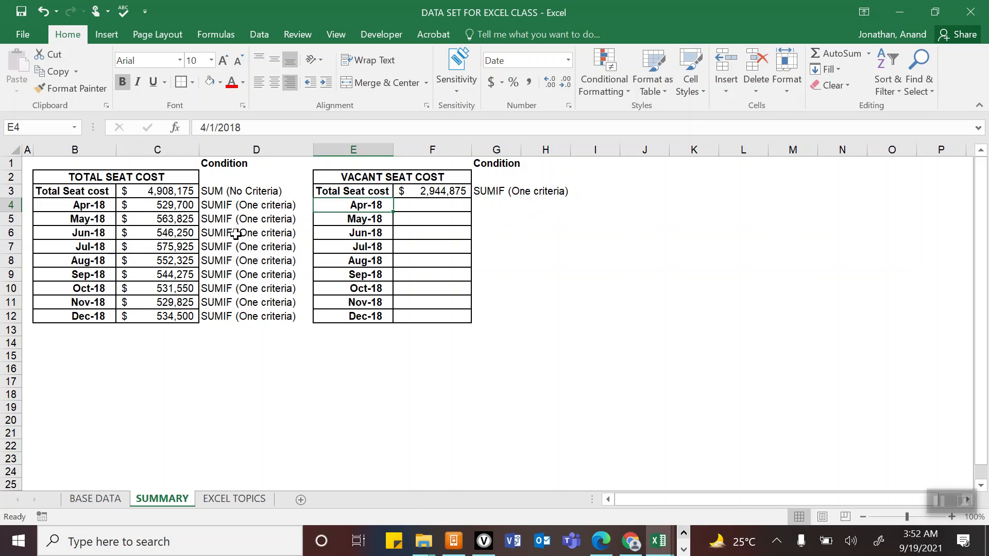
left_click_drag(86, 207, 87, 316)
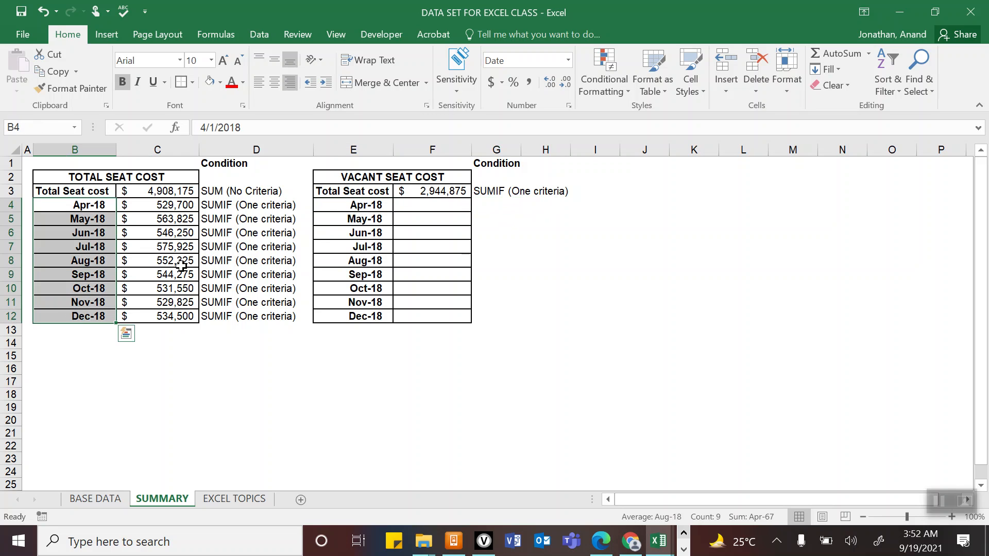
left_click_drag(226, 202, 229, 315)
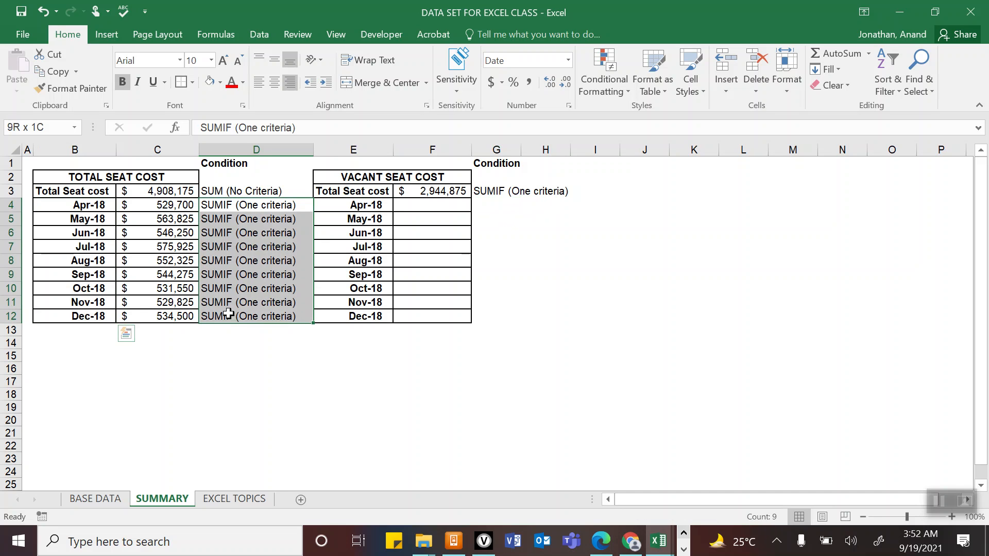
left_click_drag(89, 204, 88, 316)
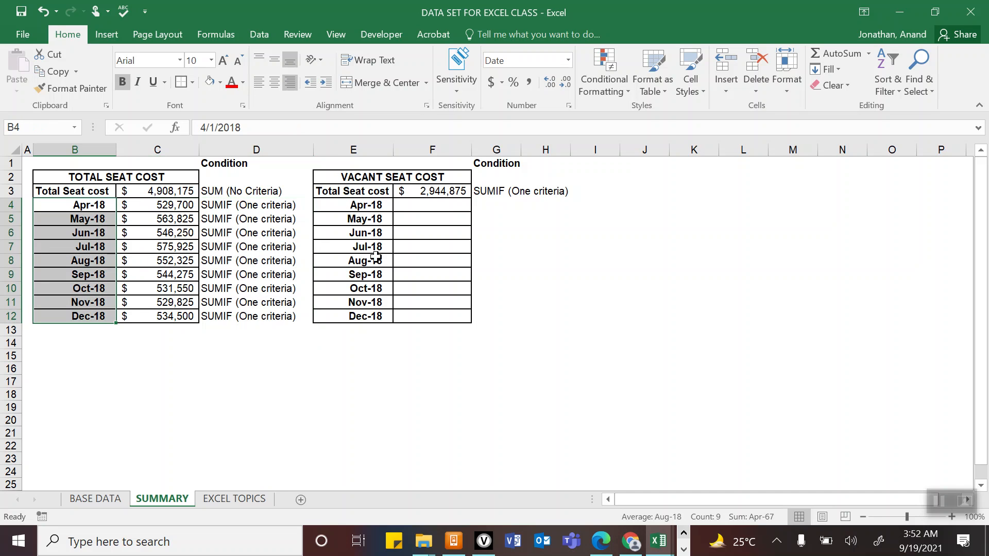
left_click(417, 196)
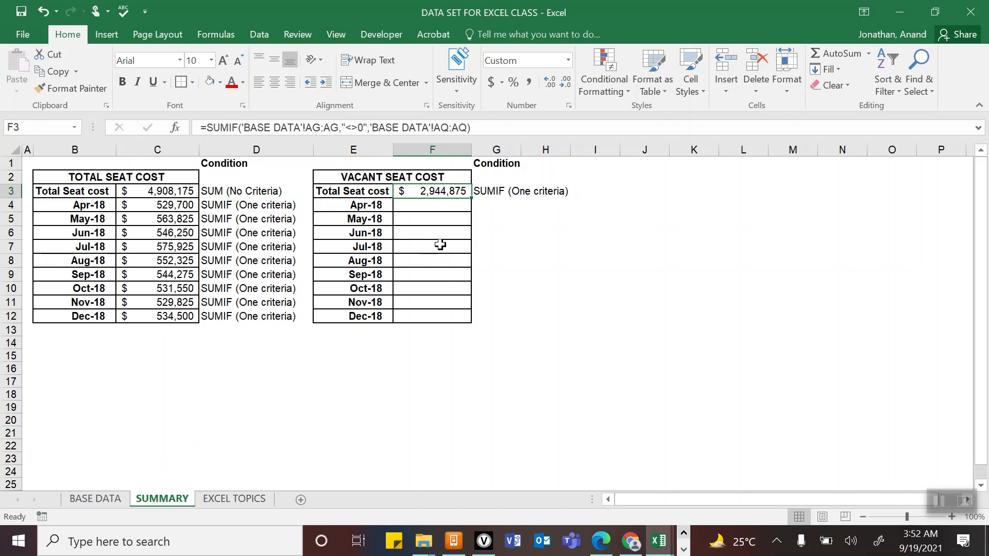
left_click_drag(435, 210, 364, 315)
left_click(481, 256)
left_click(440, 218)
left_click(427, 174)
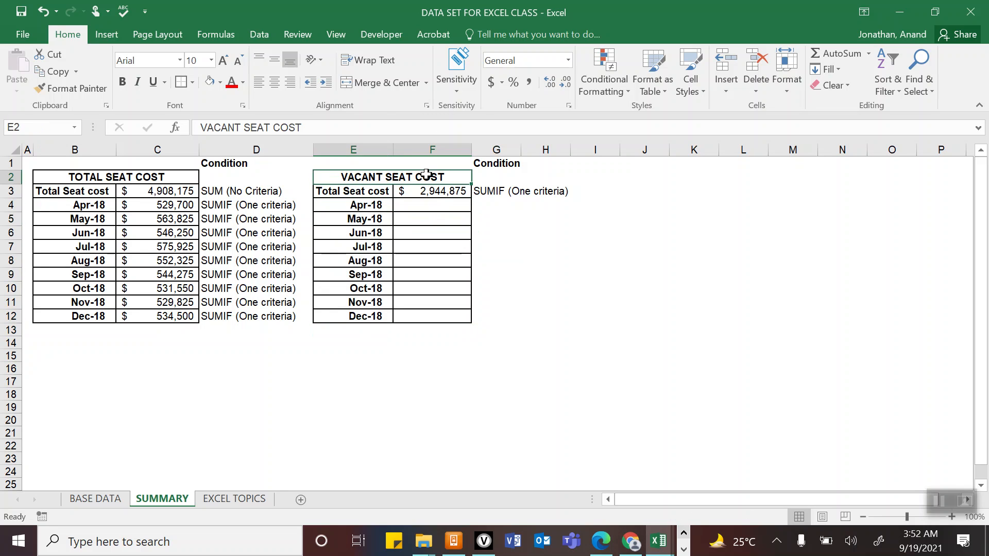
left_click(379, 205)
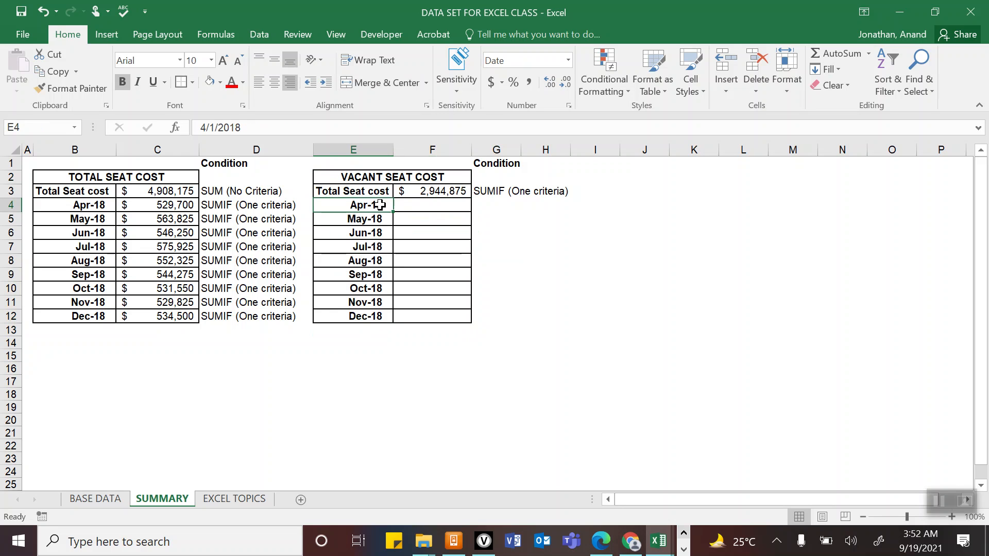
- Enter the condition "SUMIFS (Two or more Criteria)" in G4 beside the Apr-18 vacant seat cost
left_click(496, 205)
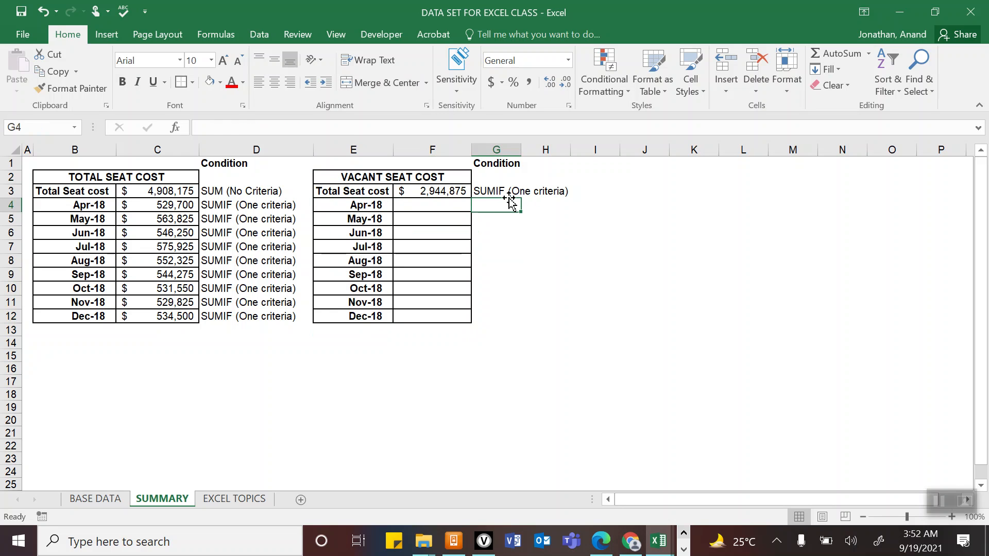
type("SUMIF")
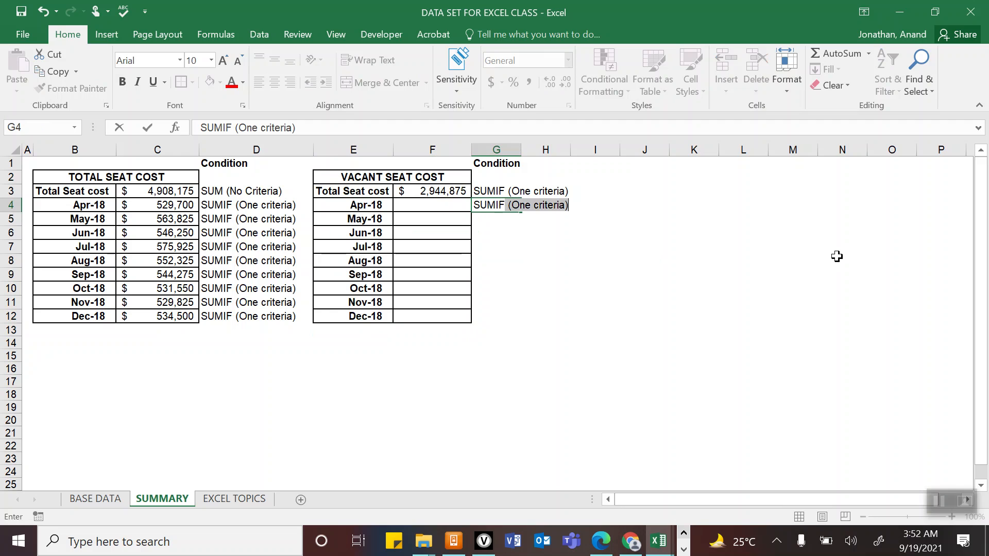
type("S")
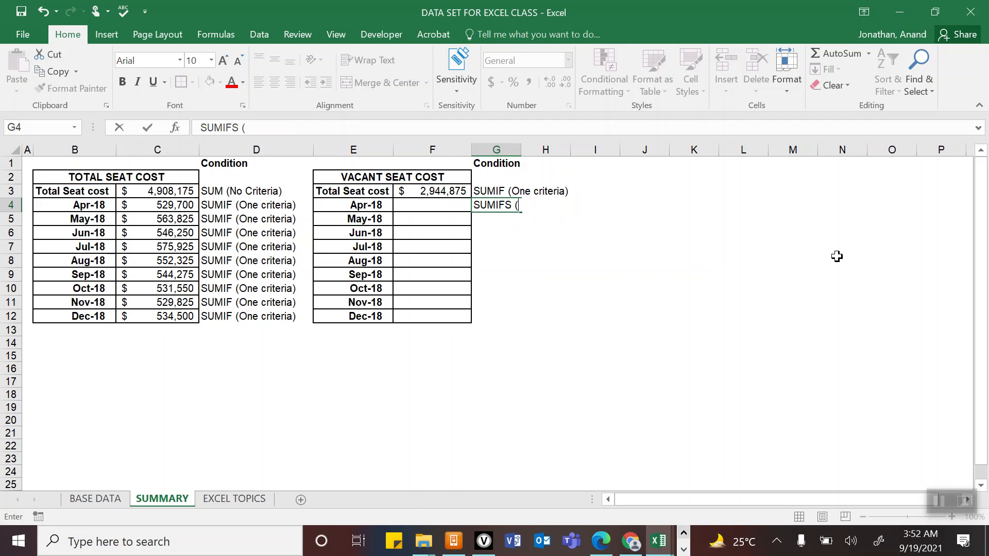
type(" (TW")
key("BackSpace")
type("wo or more Crit")
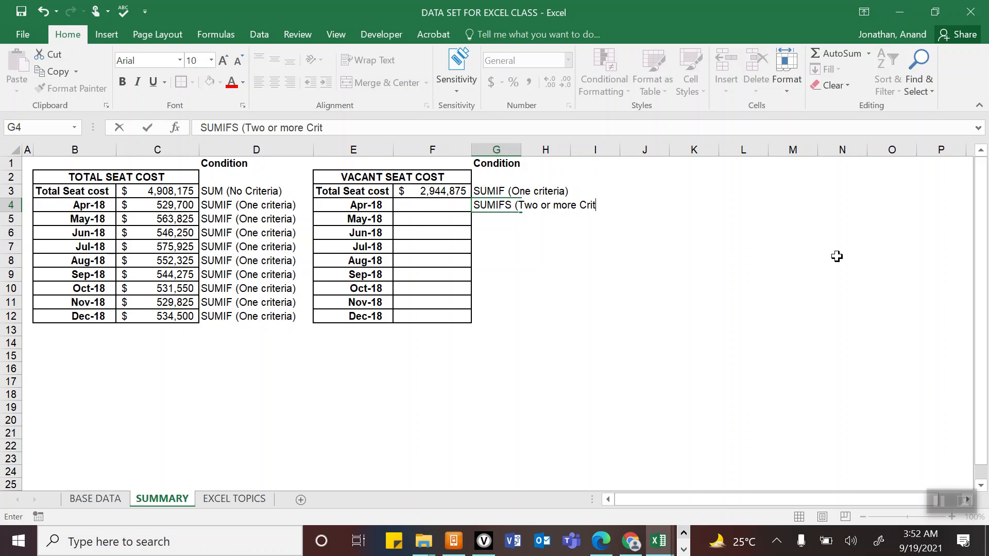
type("eria)")
key("Return")
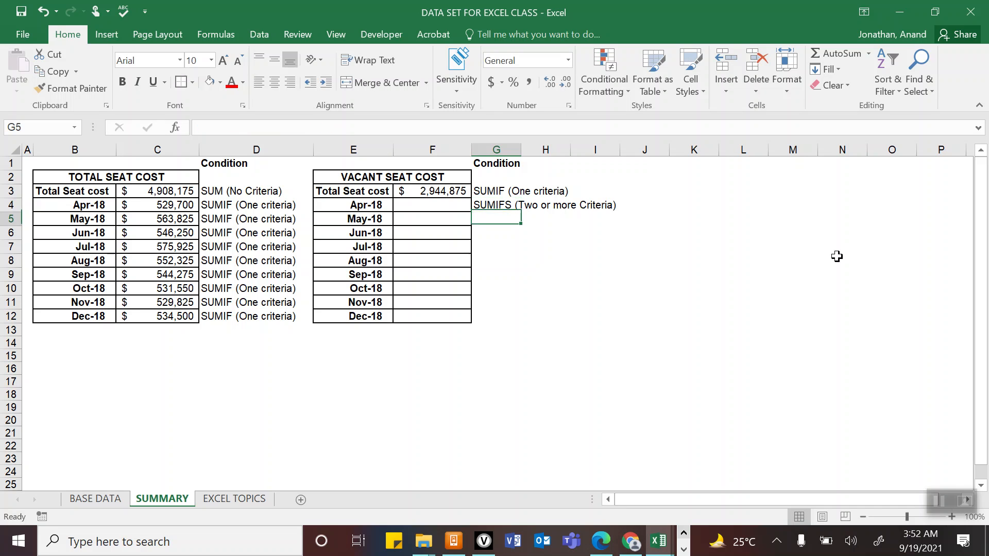
- Copy the SUMIFS condition from G4 to G5:G12 for the May-18 to Dec-18 rows
key("Up")
key("ctrl+c")
key("Down")
key("shift+Down")
key("shift+Down")
key("shift+Down")
key("shift+Down")
key("shift+Down")
key("shift+Down")
key("shift+Down")
key("shift+Down")
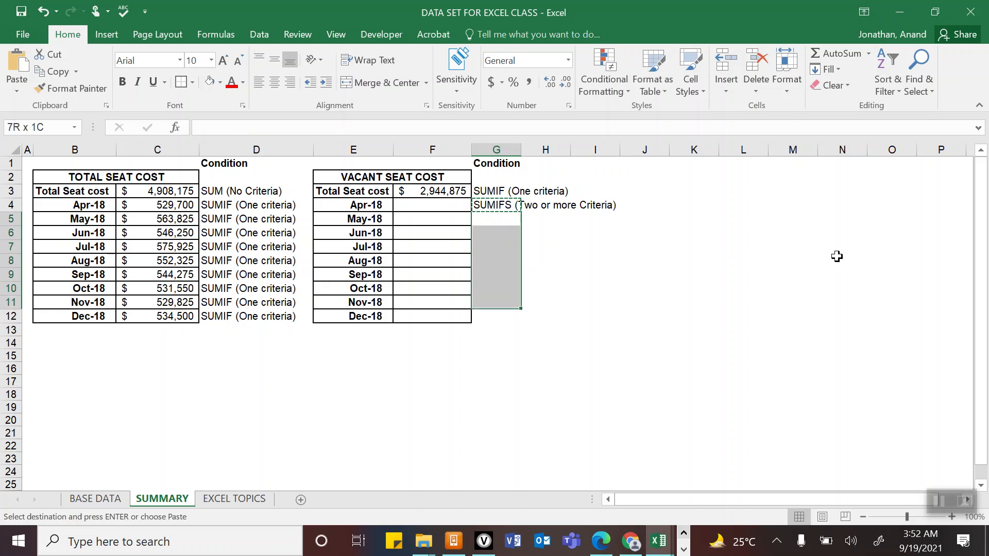
key("shift+Up")
key("Return")
- Start a SUMIFS formula in F4 for Apr-18 with the Seats Cost column 'BASE DATA'!AQ:AQ as its sum range
key("Left")
key("Up")
key("Up")
key("Down")
type("=sumif")
key("Down")
key("Tab")
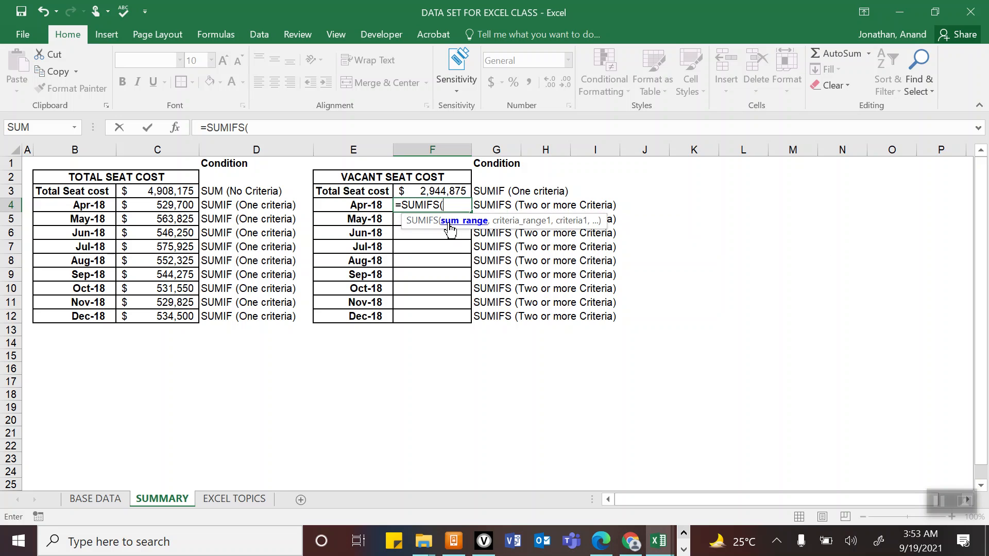
left_click(122, 502)
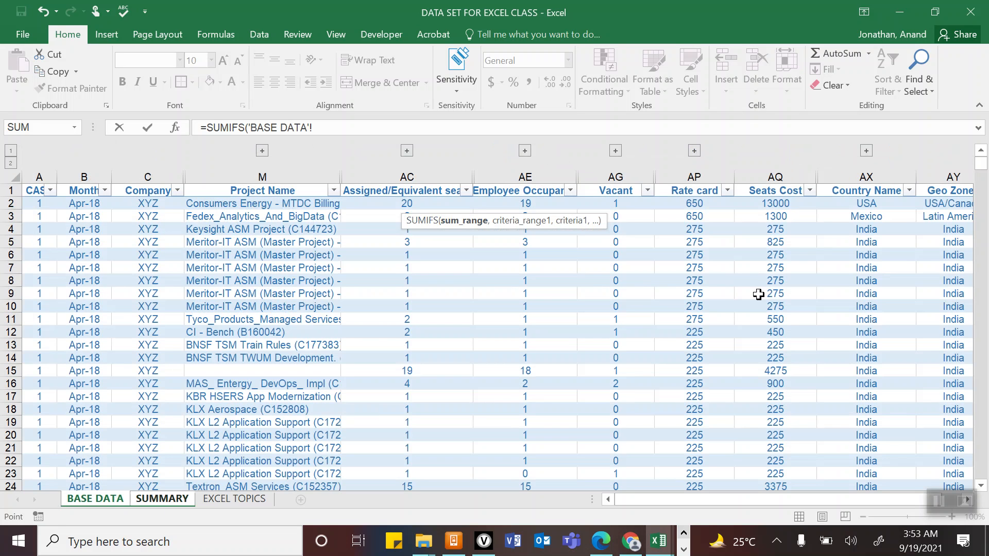
left_click(791, 175)
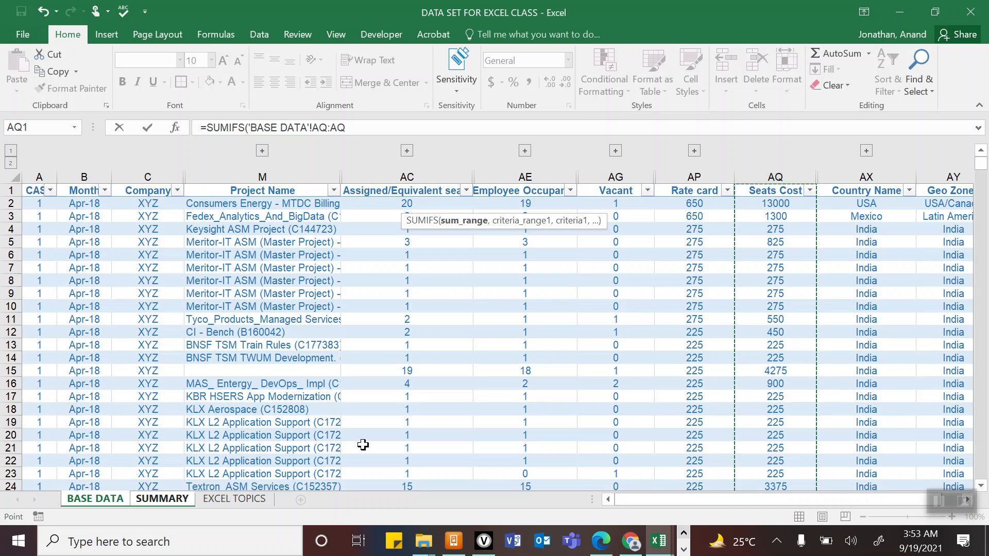
left_click(348, 127)
type(",")
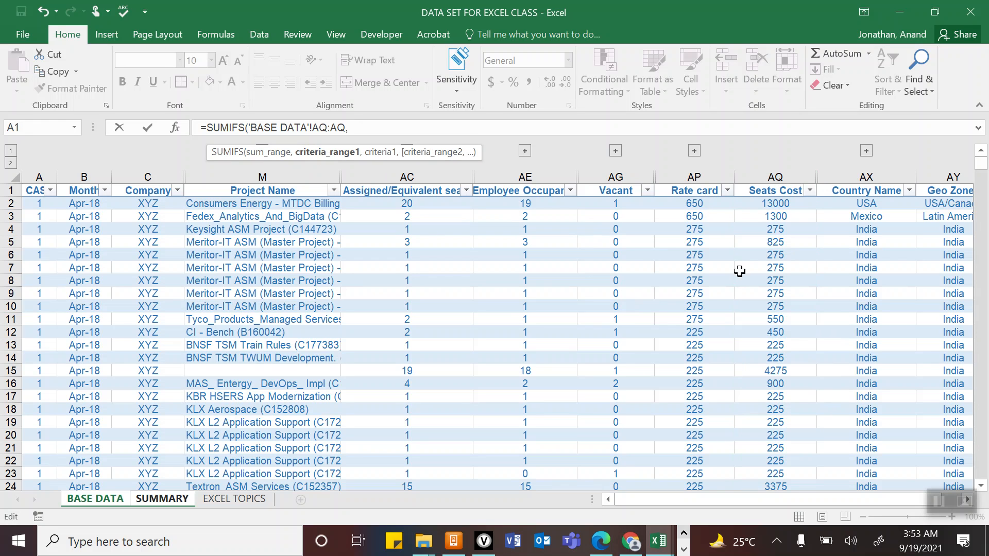
- Add the Month column 'BASE DATA'!B:B as the formula's first criteria range, with the month in SUMMARY!E4 as its criterion
left_click(85, 179)
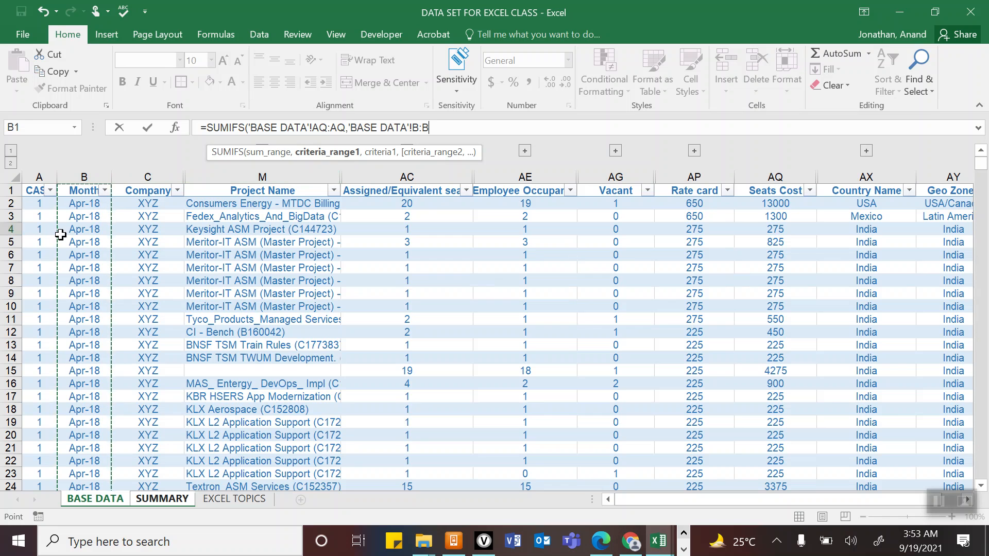
type(",")
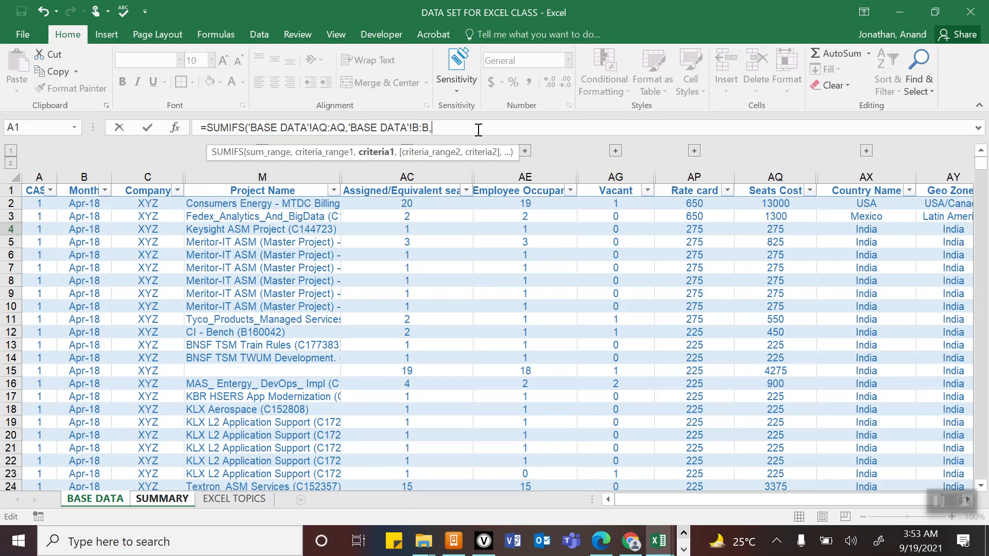
left_click(165, 499)
left_click(381, 206)
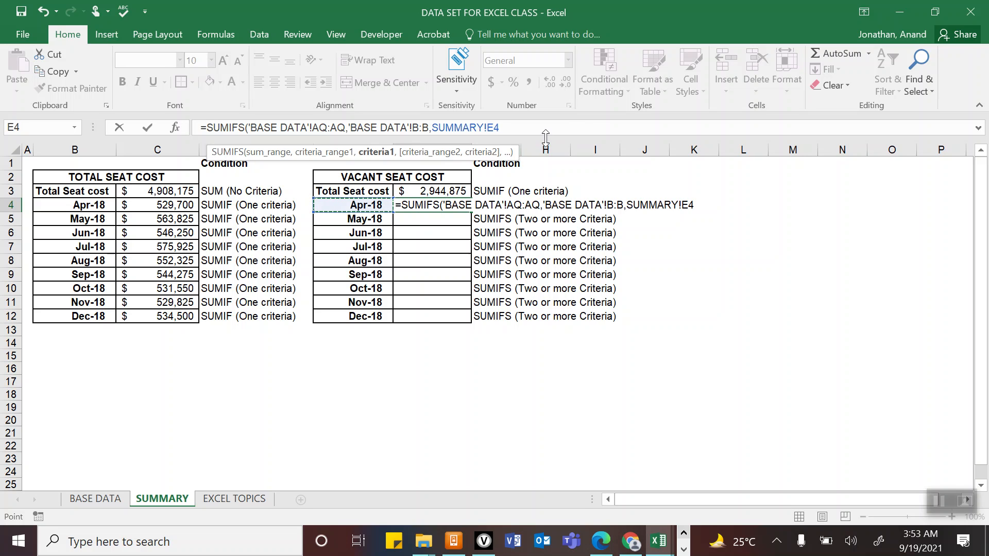
type(",")
key("alt")
left_click(532, 123)
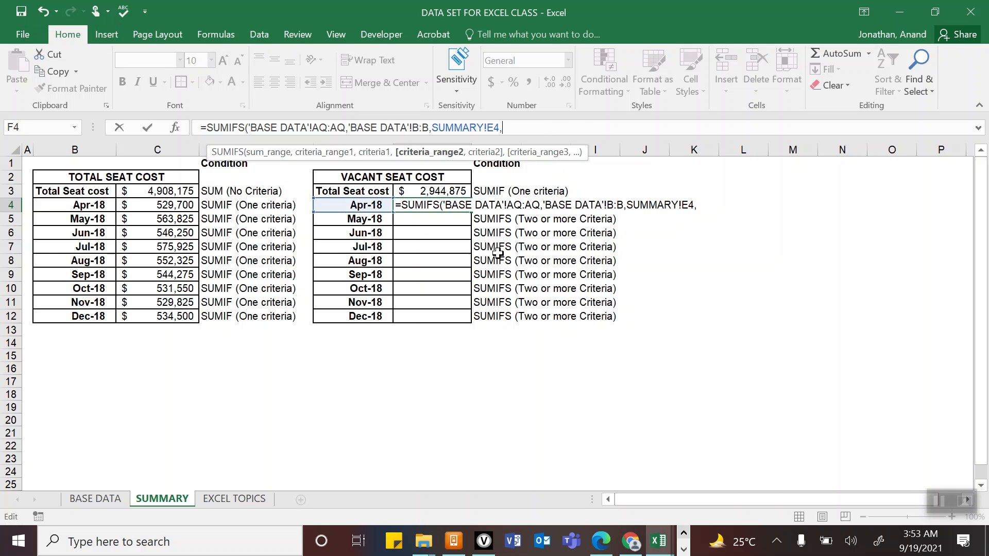
- Add the Vacant column 'BASE DATA'!AG:AG as the SUMIFS formula's second criteria range with criterion "<>0", and enter it in F4
left_click(234, 498)
left_click(96, 499)
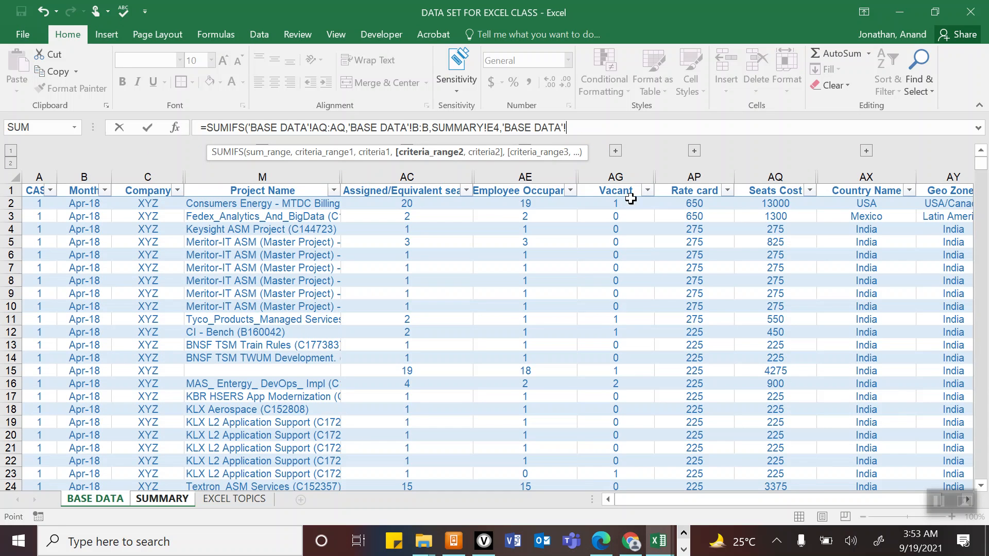
left_click(635, 174)
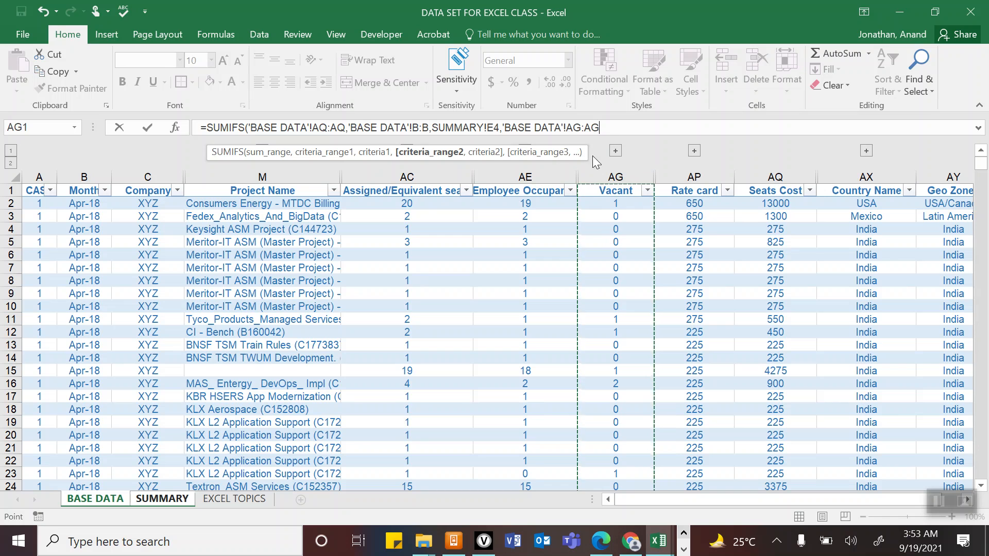
left_click(617, 124)
type(",")
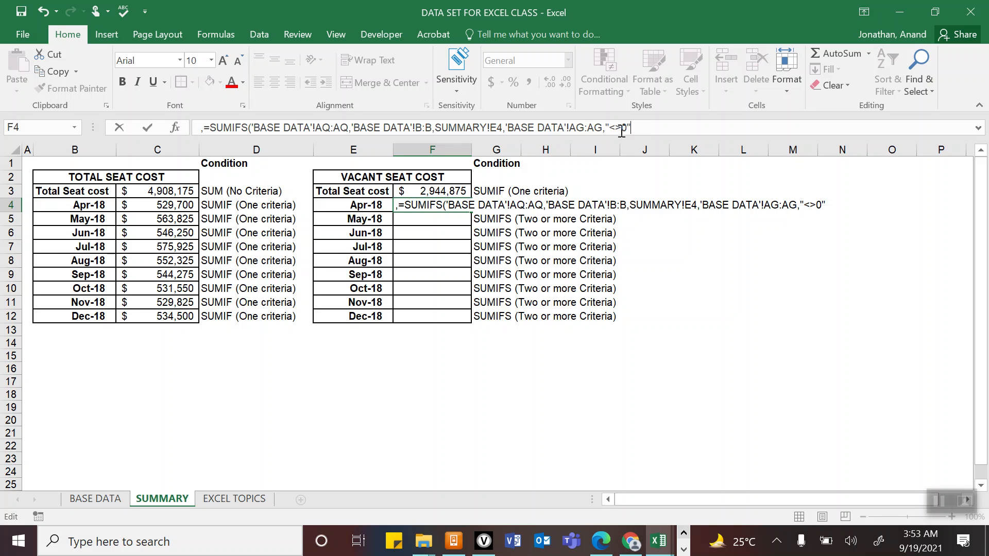
key("Return")
key("Up")
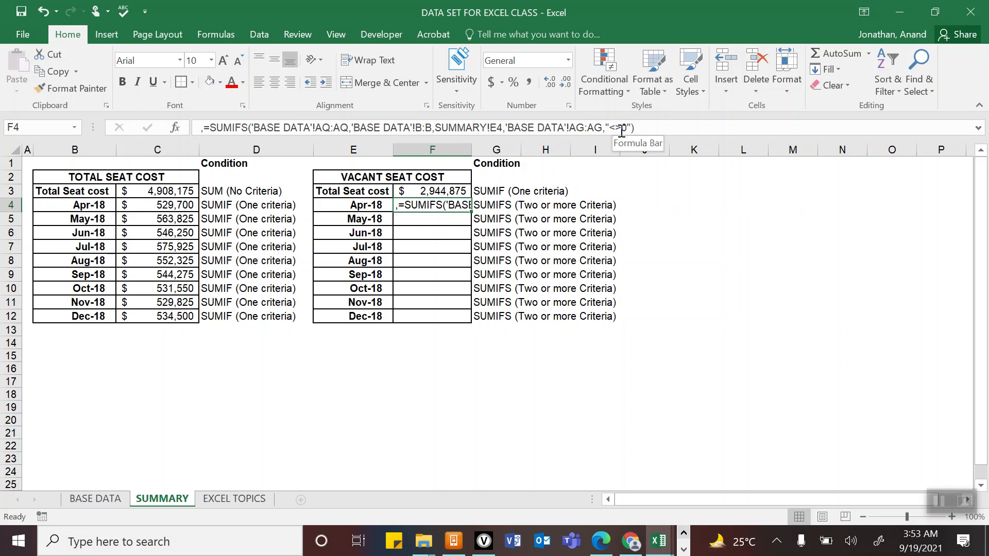
- Remove the stray comma before the equals sign in F4's SUMIFS formula
left_click(203, 129)
key("BackSpace")
key("Return")
key("Up")
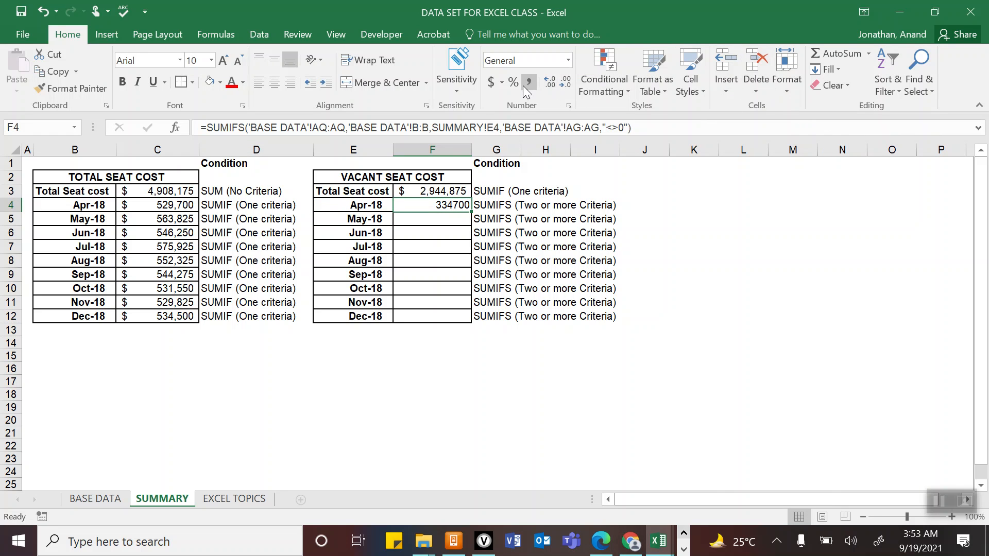
- Format F4 as dollar accounting without decimals and fill its formula down to F12 for May-18 to Dec-18
left_click(501, 85)
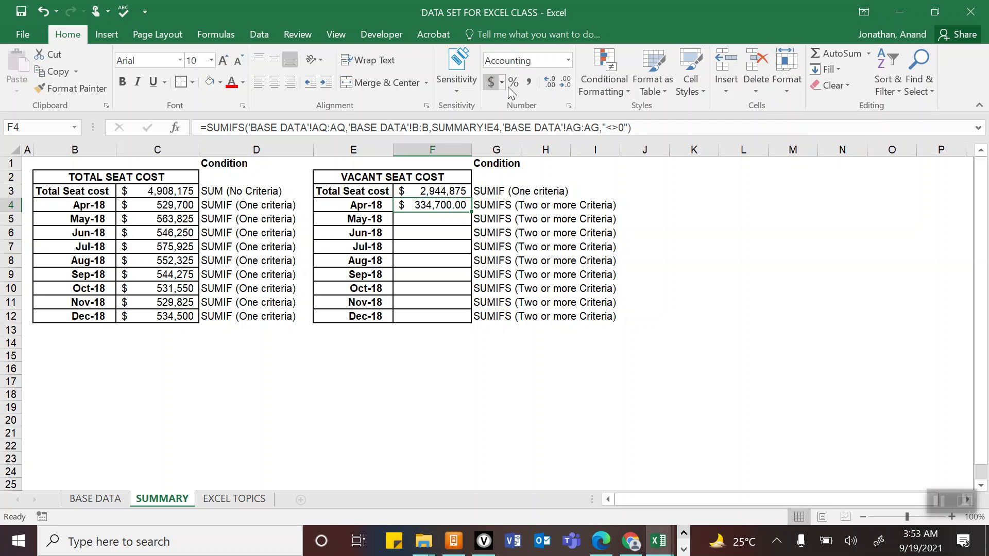
left_click(570, 85)
left_click(570, 85)
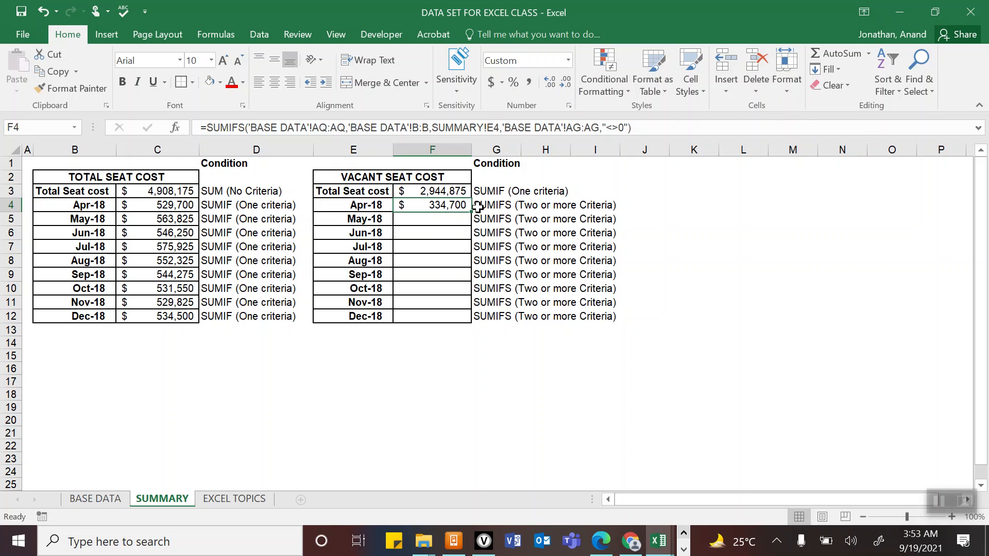
left_click_drag(470, 209, 449, 320)
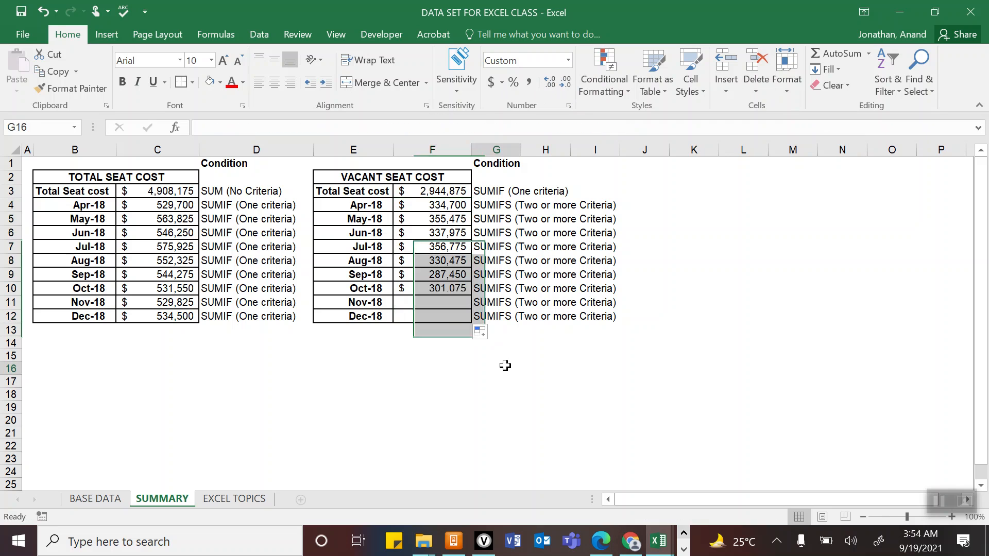
- Check the monthly vacant seat costs by summing F4:F12 in F13, and clear the check cell
left_click(435, 355)
left_click(435, 331)
type("=sum")
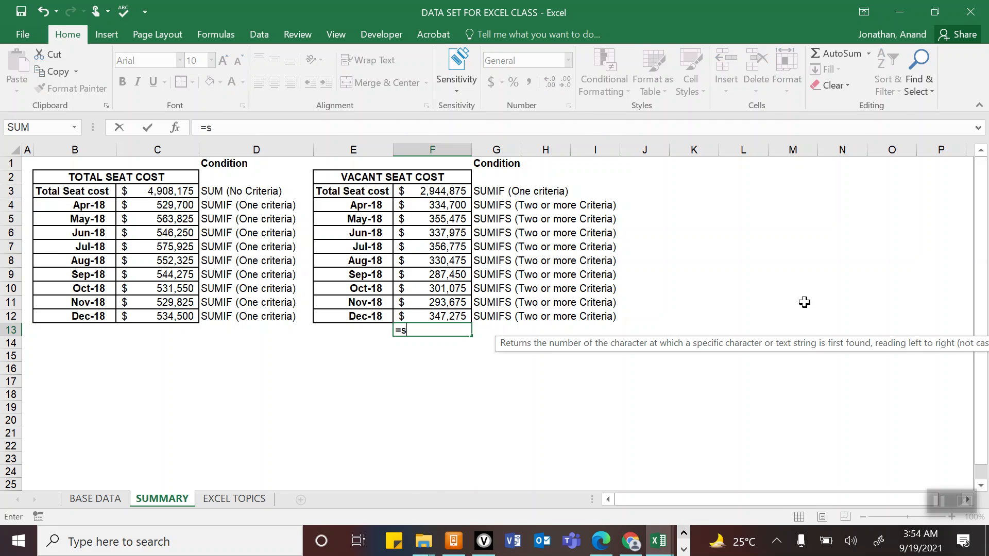
key("Tab")
key("Up")
key("shift+Up")
key("shift+Up")
key("shift+Up")
key("shift+Up")
key("shift+Up")
key("shift+Up")
key("shift+Up")
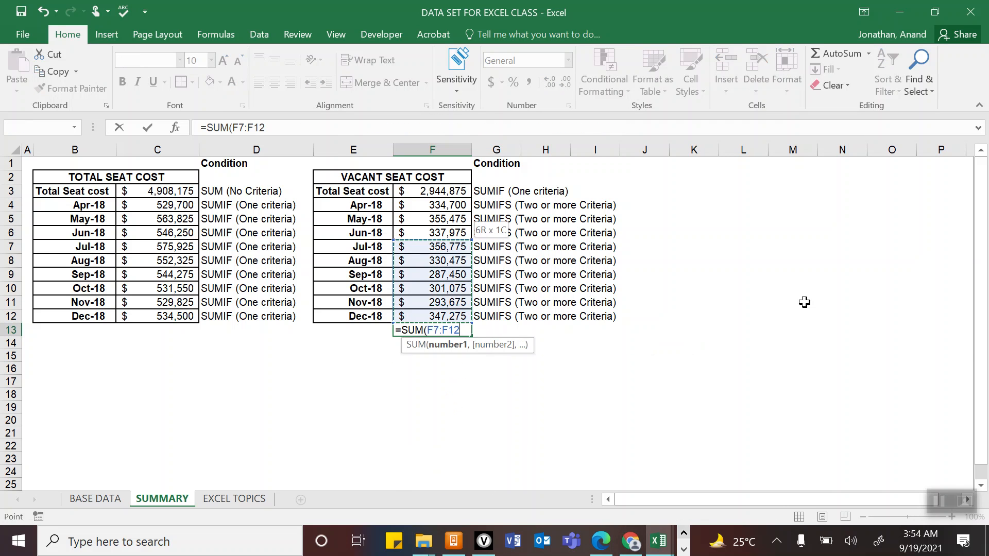
key("shift+Up")
key("Return")
key("Up")
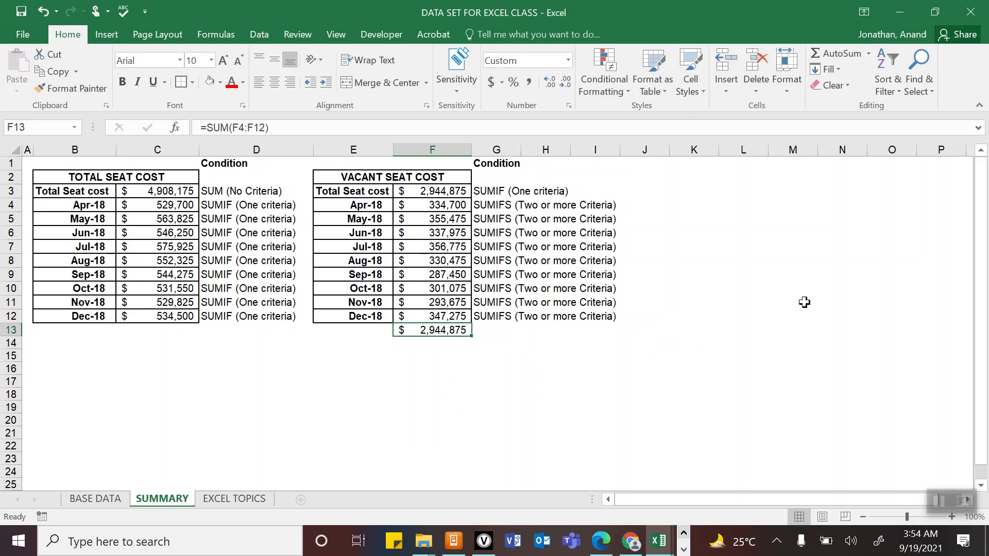
key("Delete")
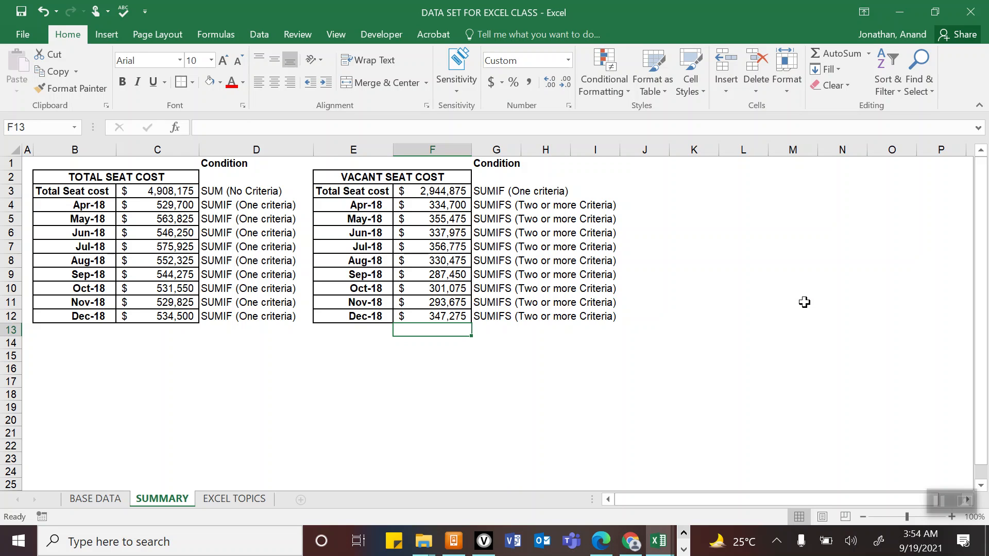
- On the EXCEL TOPICS sheet, enter "Where there is no criteria" in C8 beside SUM
left_click(259, 498)
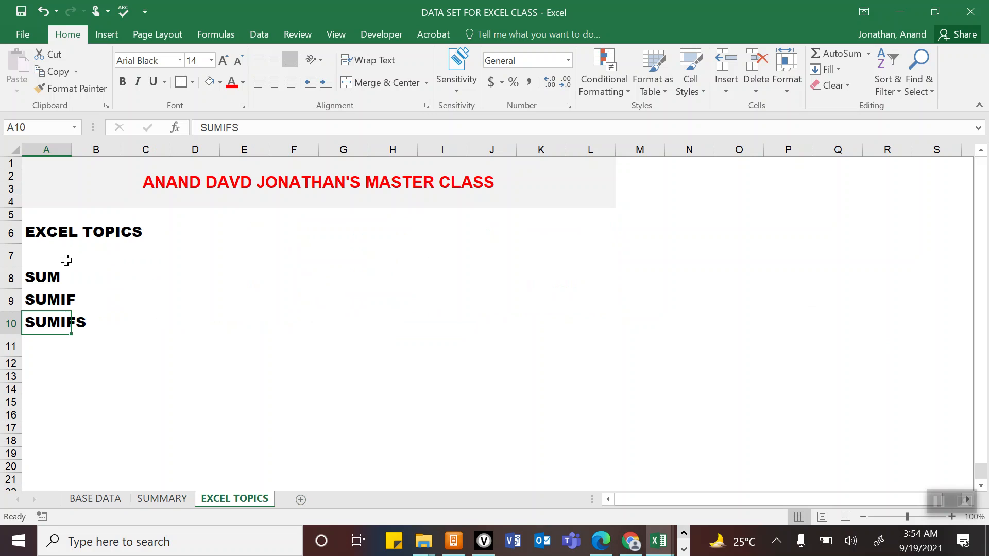
left_click(60, 276)
left_click(113, 278)
left_click(126, 276)
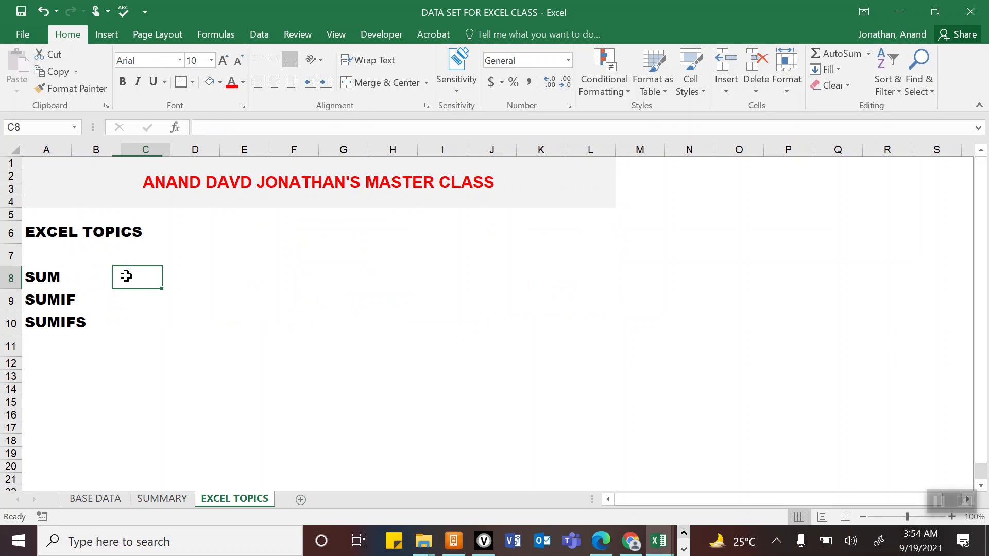
type("Where there is no")
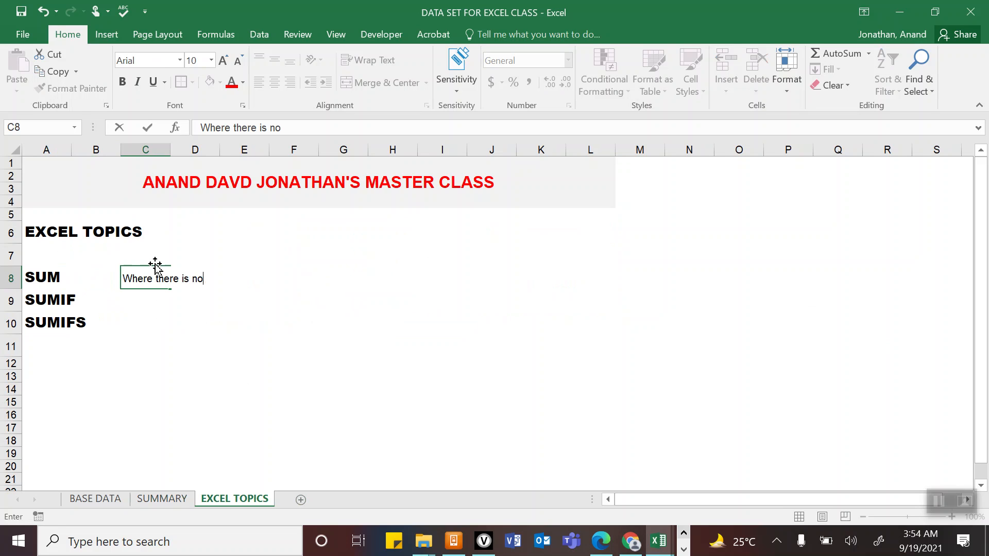
type(" criteria")
key("Return")
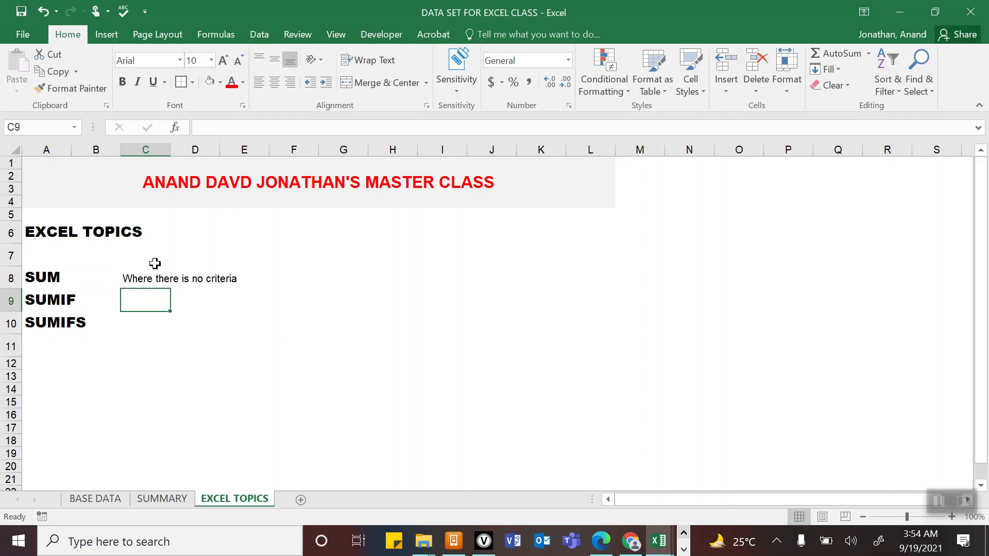
- Enter "Where there is 1 criteria" in C9 beside SUMIF
type("Wehere")
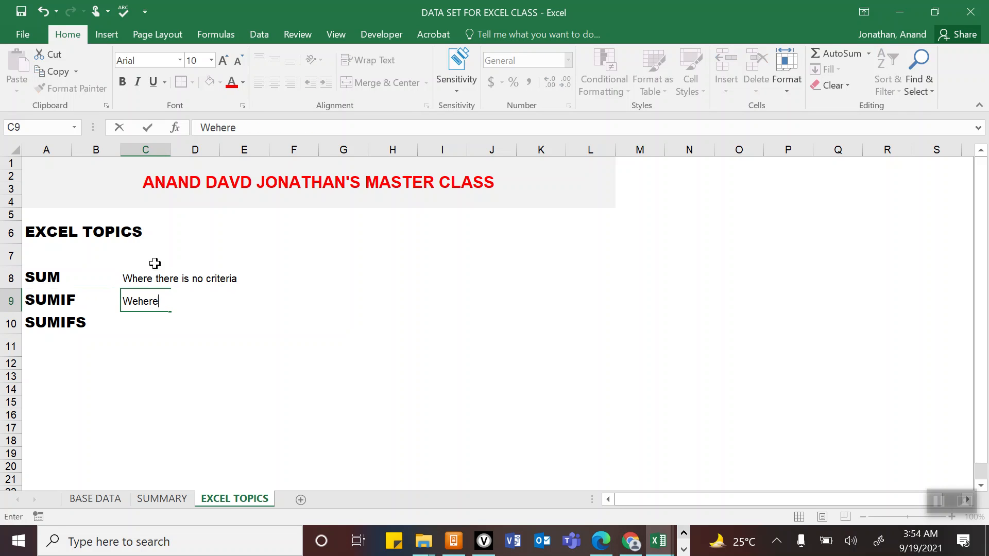
key("BackSpace")
key("BackSpace")
key("BackSpace")
key("BackSpace")
key("BackSpace")
type("here there is ")
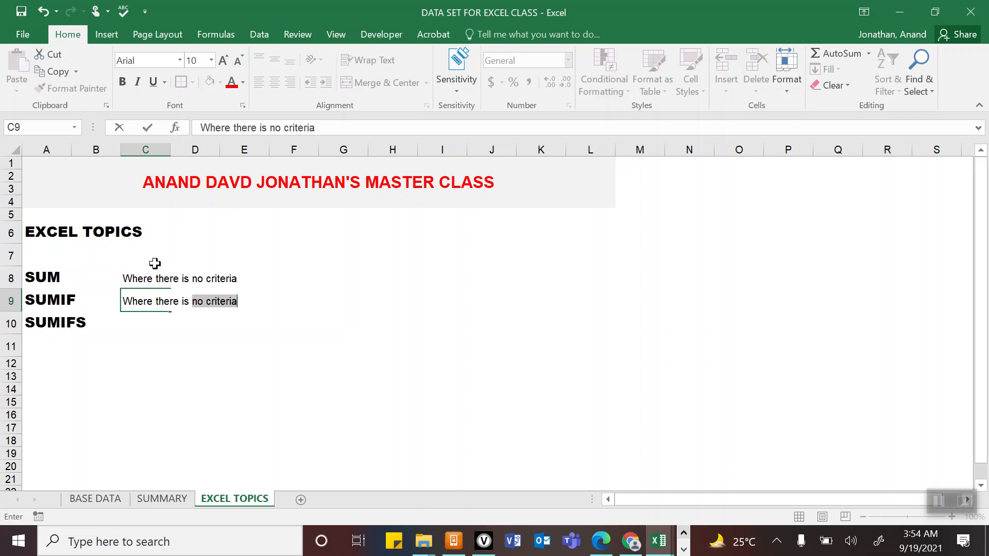
type("1 criteria")
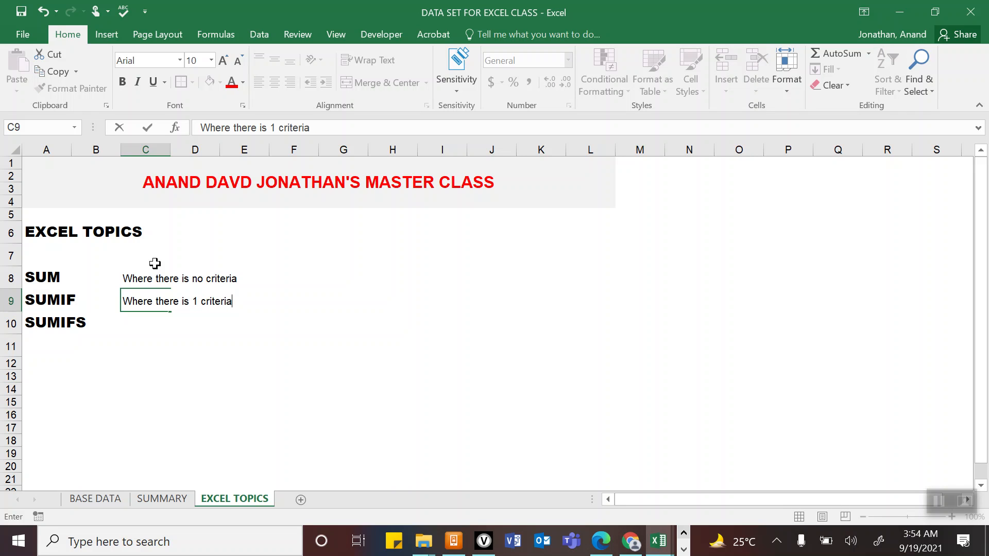
key("Return")
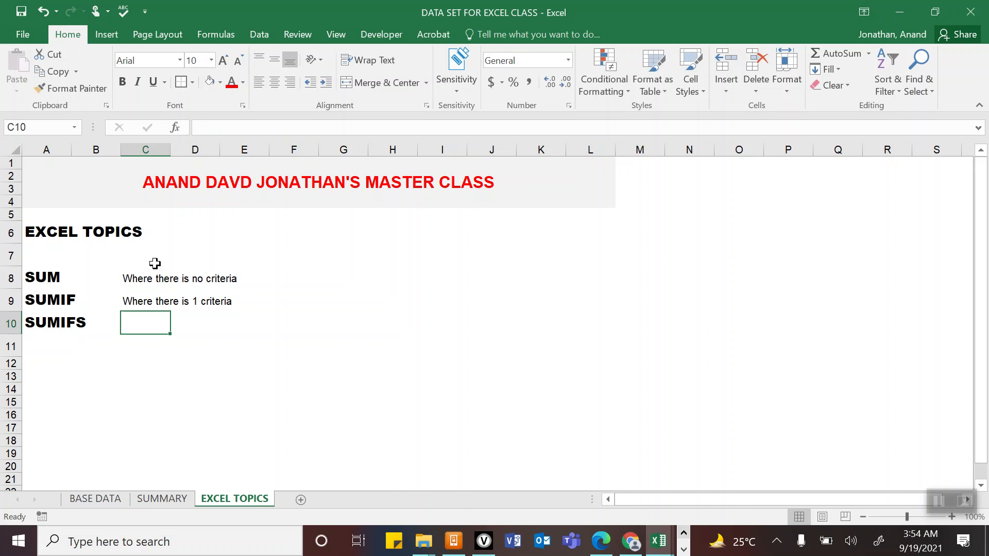
- Enter "Where there is two or multiple criterias" in C10 beside SUMIFS
type("Where there is")
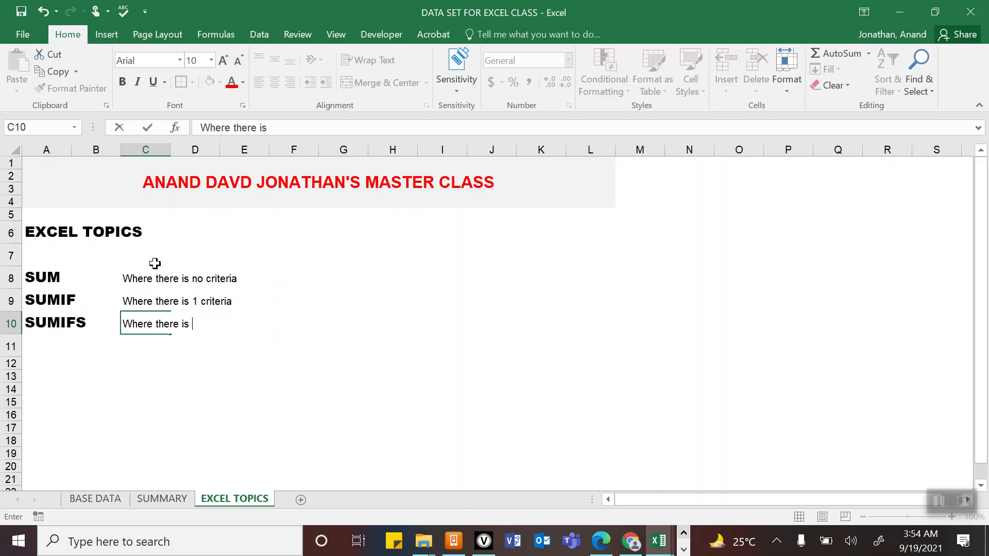
type(" two or multiple c")
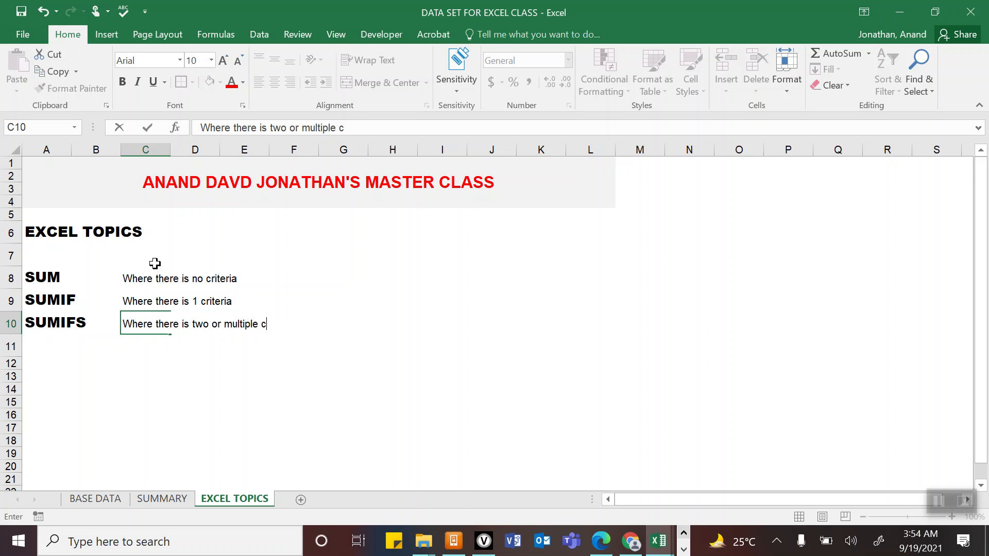
type("rite")
type("s)")
key("BackSpace")
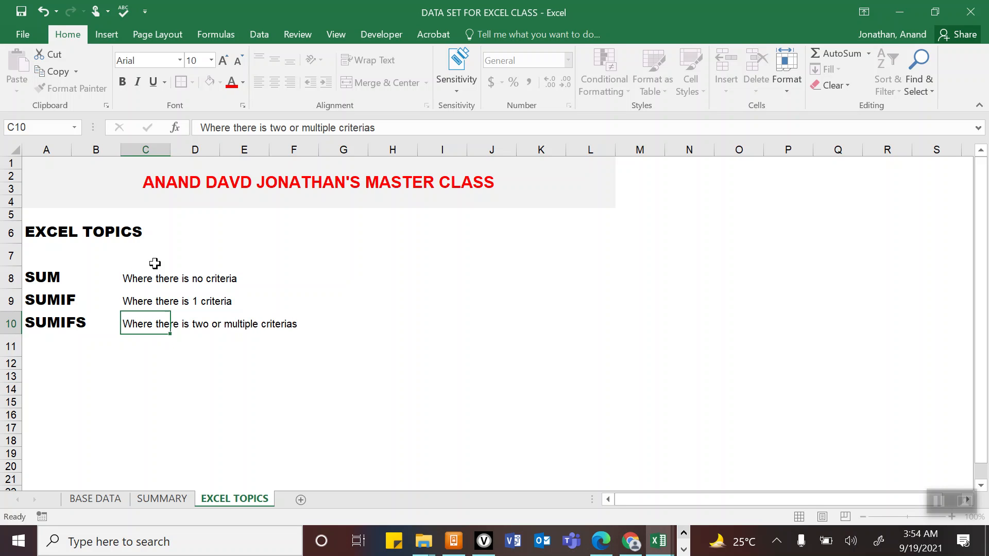
key("Return")
- Review the conditions on the SUMMARY sheet and the BASE DATA columns from Month across to the geography columns
left_click(162, 498)
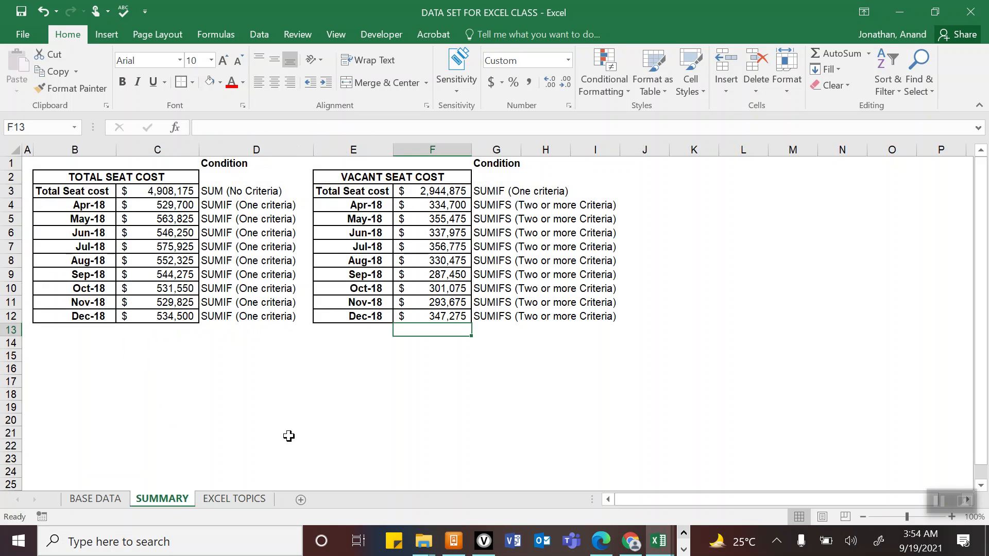
left_click(256, 330)
left_click_drag(232, 191, 210, 326)
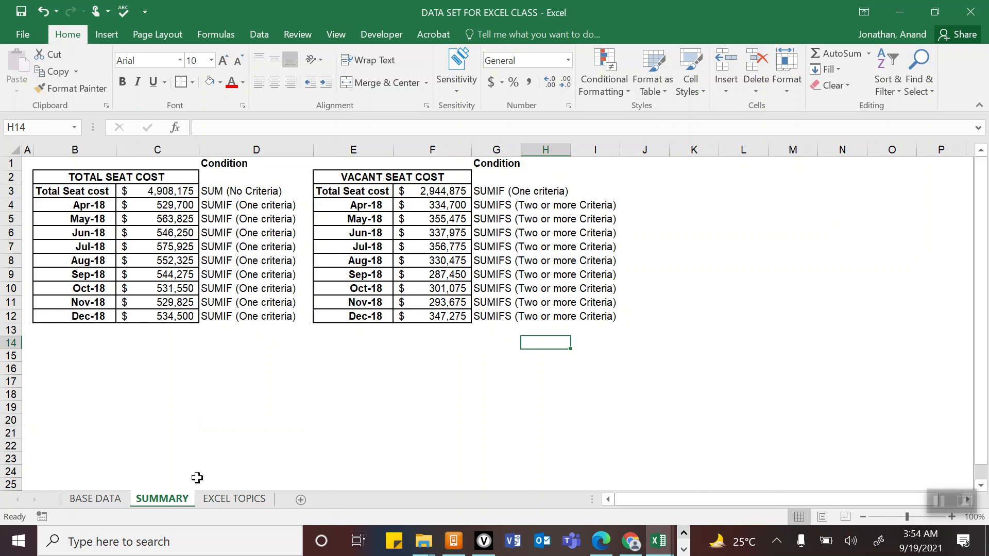
left_click(96, 499)
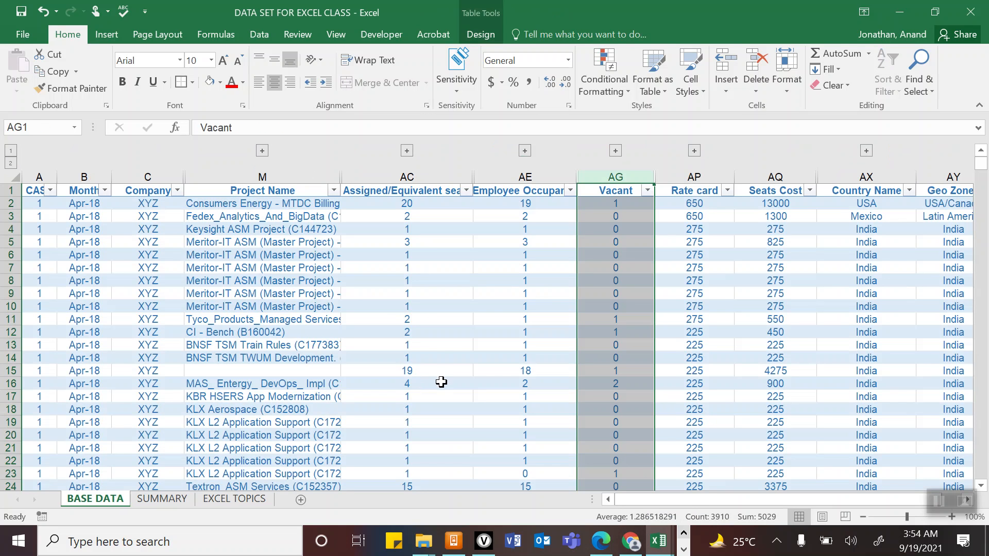
mouse_move(644, 499)
left_mouse_down()
mouse_move(739, 498)
mouse_move(643, 498)
left_mouse_up()
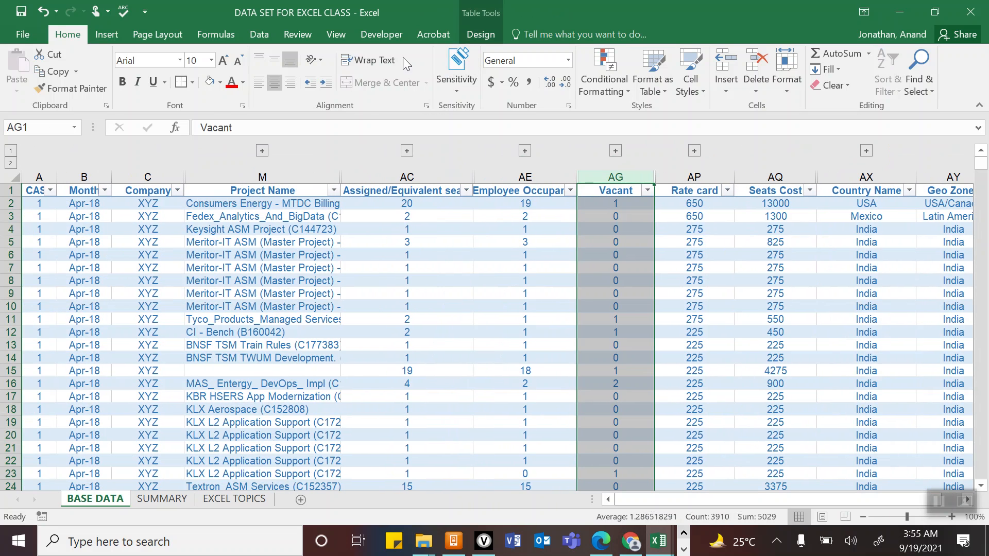
left_click(336, 35)
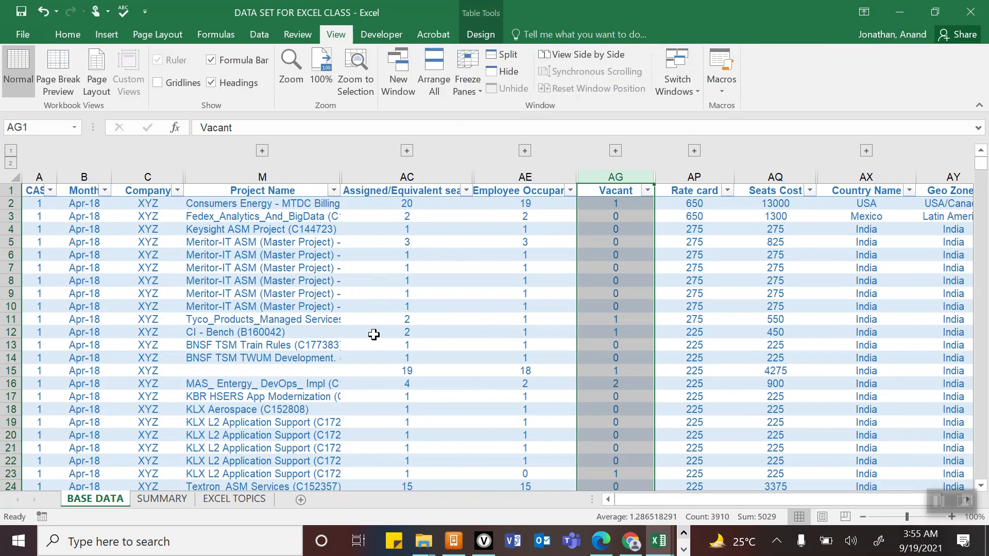
mouse_move(634, 499)
left_mouse_down()
mouse_move(724, 499)
mouse_move(636, 498)
left_mouse_up()
left_click(449, 384)
left_click(222, 255)
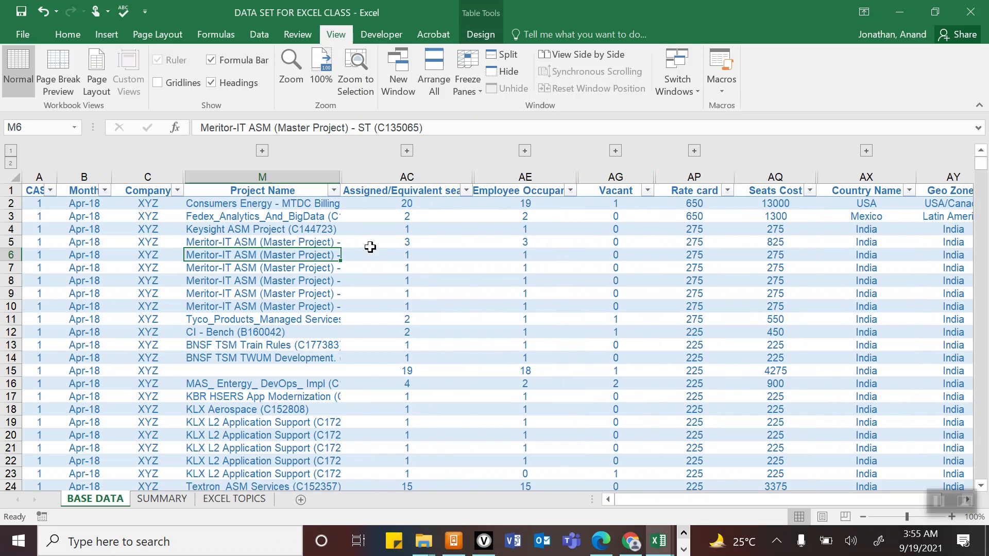
left_click_drag(724, 500, 806, 503)
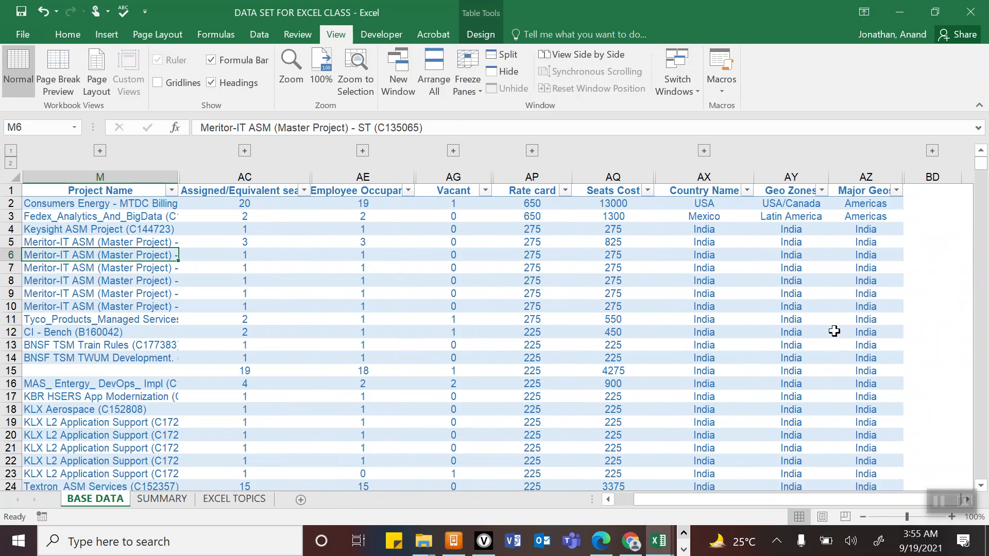
left_click(855, 264)
left_click(614, 255)
left_click(424, 281)
left_click_drag(691, 501, 669, 501)
left_click_drag(83, 230, 286, 331)
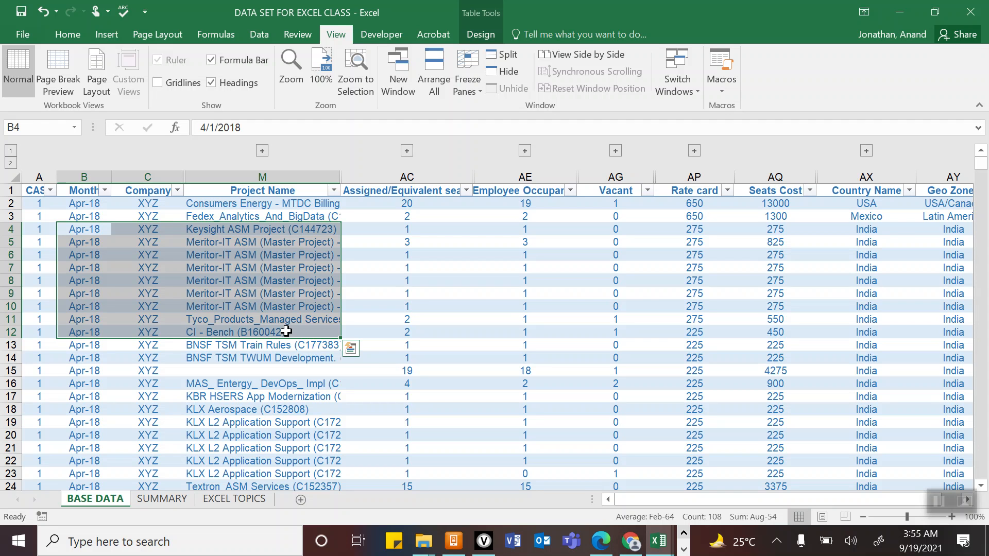
- Review the finished SUMMARY cost tables alongside the SUM, SUMIF and SUMIFS list on EXCEL TOPICS
left_click(156, 502)
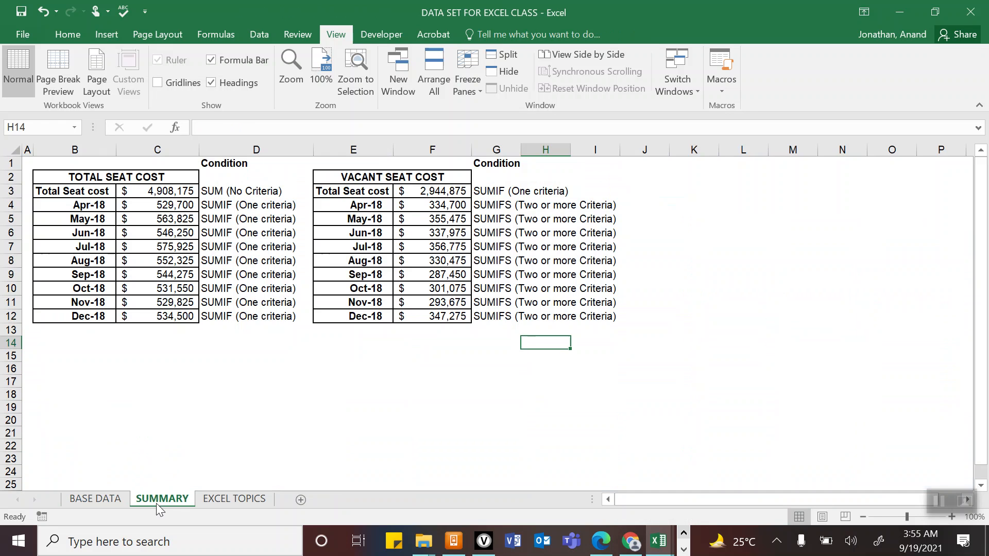
left_click(342, 370)
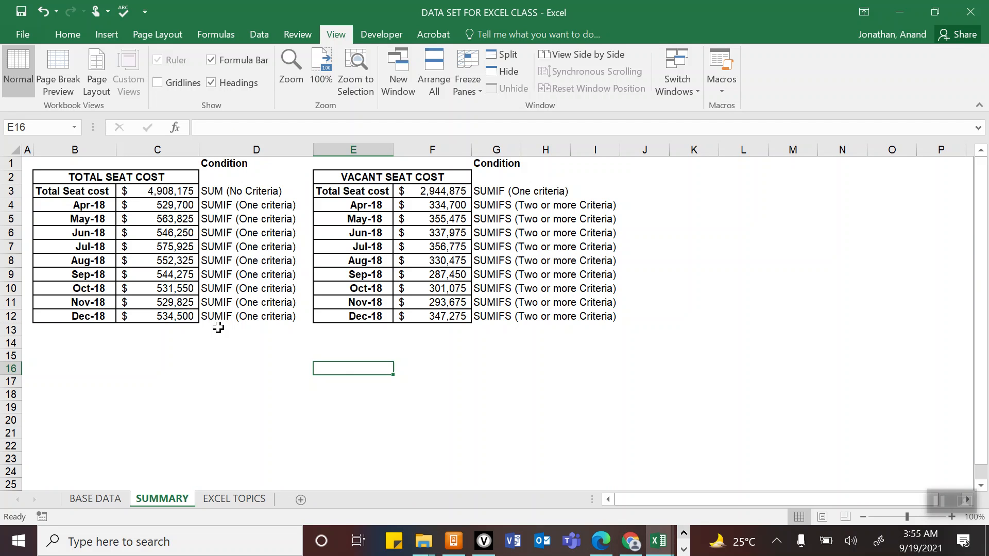
left_click(237, 499)
left_click_drag(46, 277, 52, 325)
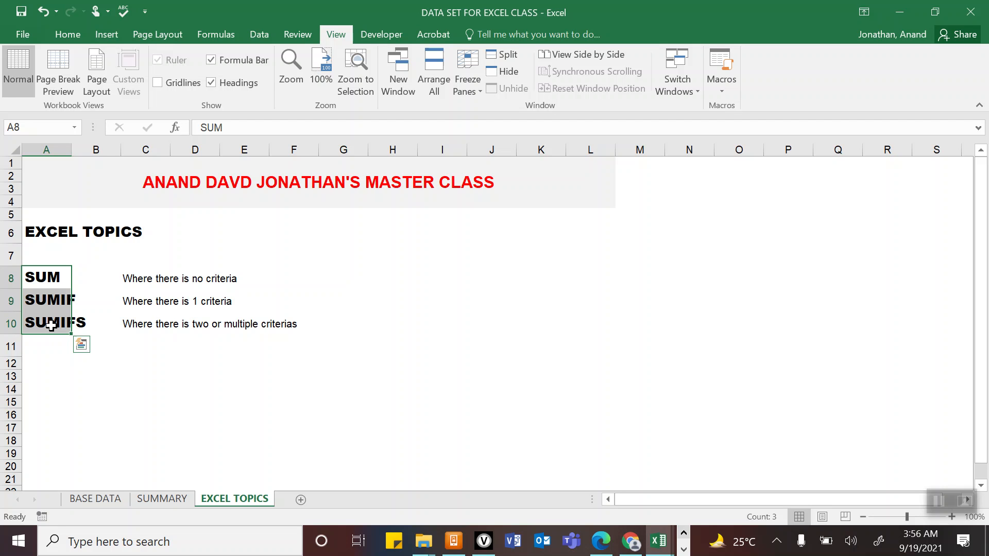
left_click(165, 499)
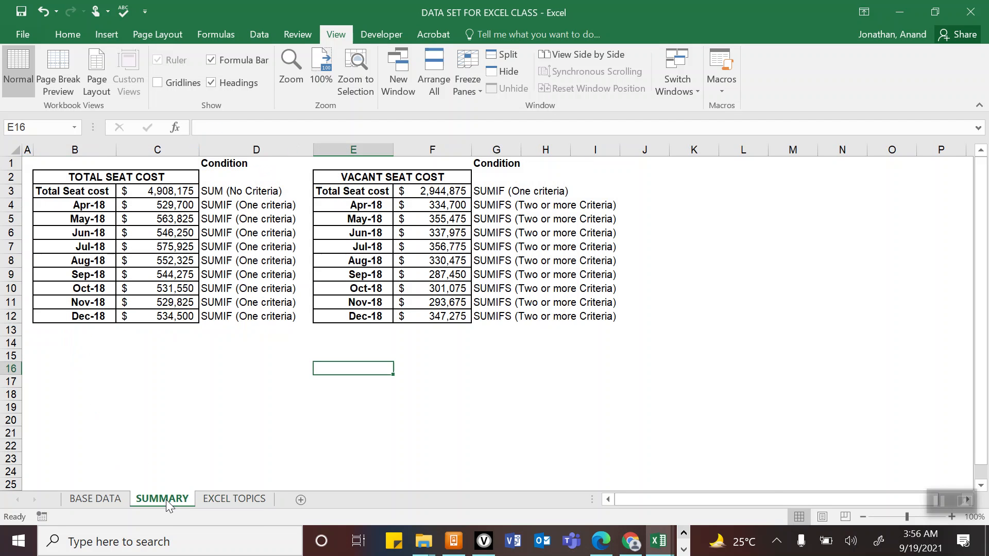
left_click(96, 499)
left_click(155, 499)
left_click(273, 458)
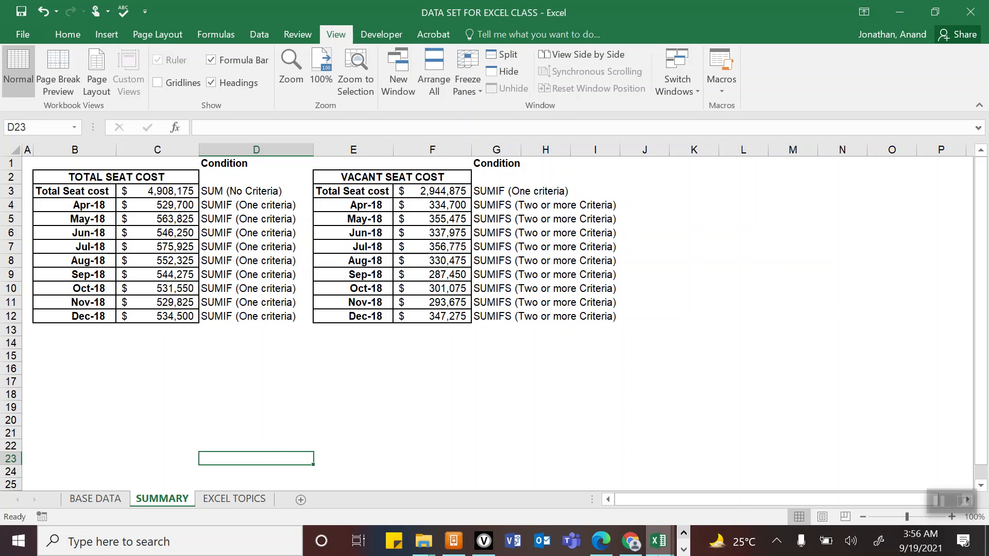
left_click(684, 550)
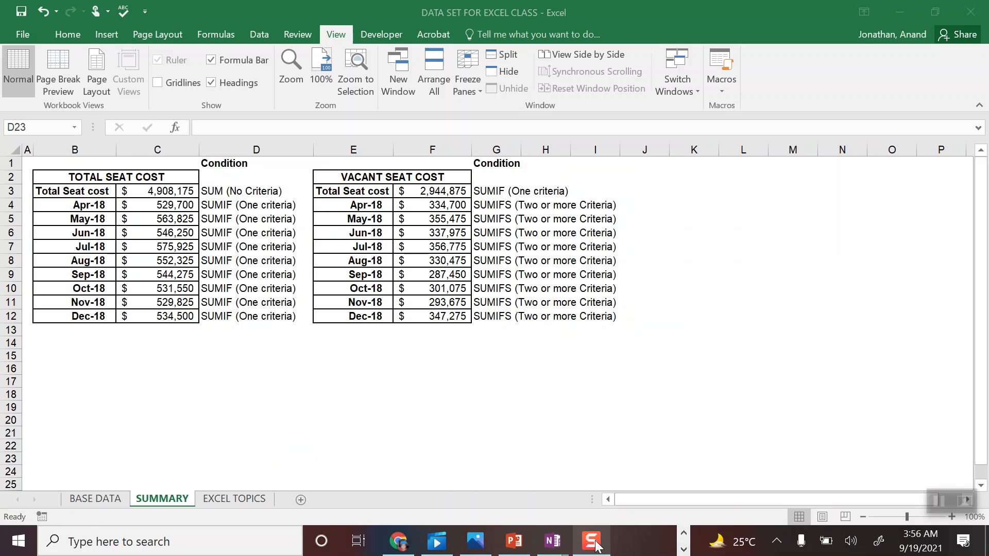